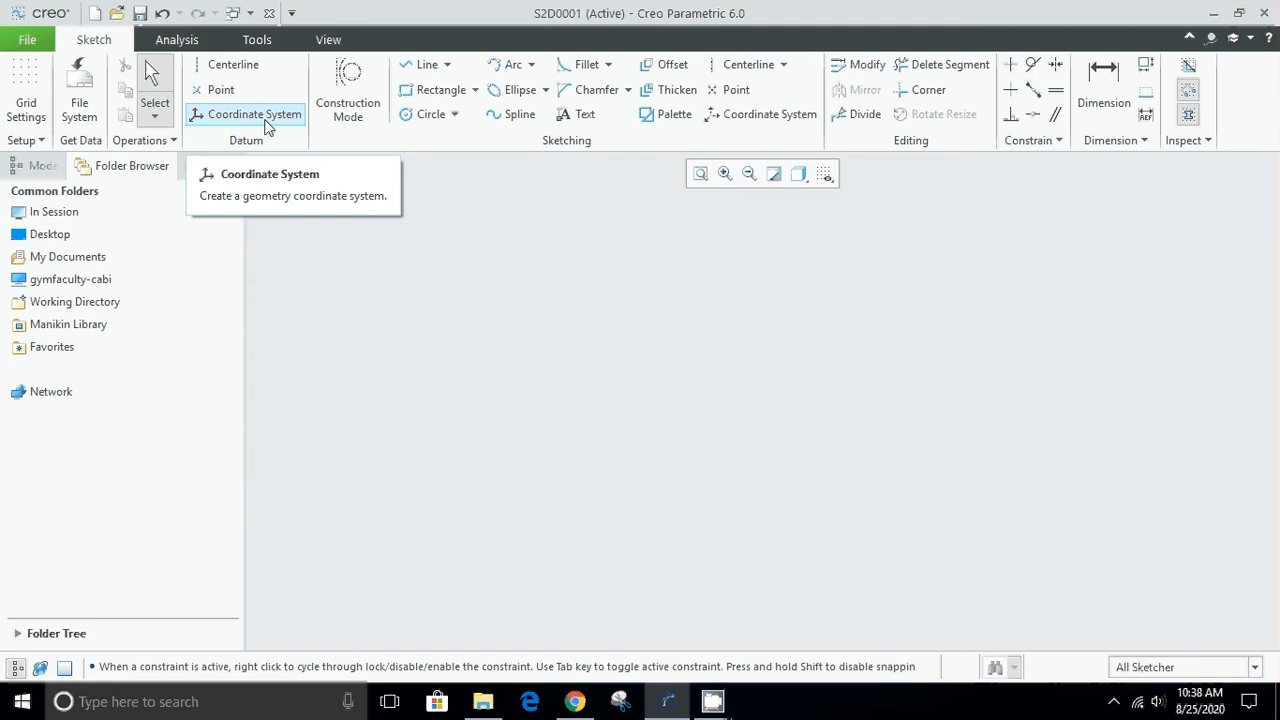
- Place a datum coordinate system near the lower-left corner of the sketch area
{"action": "left_click", "coordinate": [267, 125]}
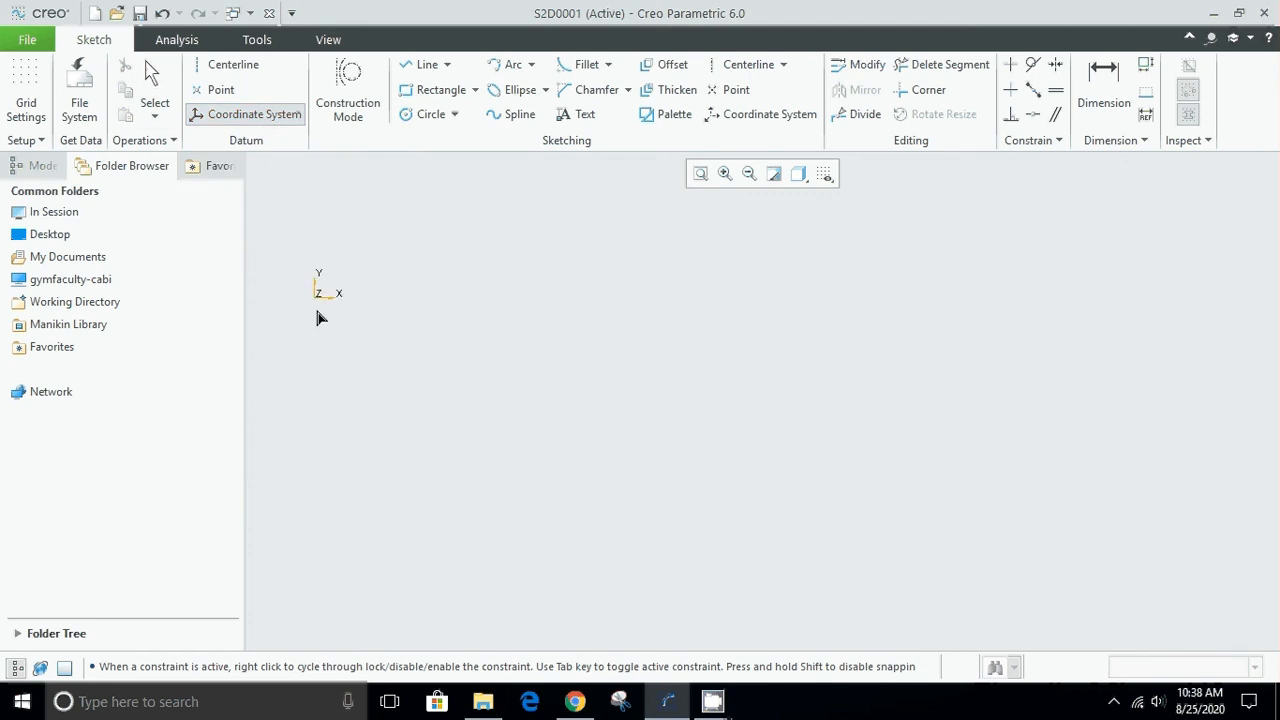
{"action": "left_click", "coordinate": [290, 590]}
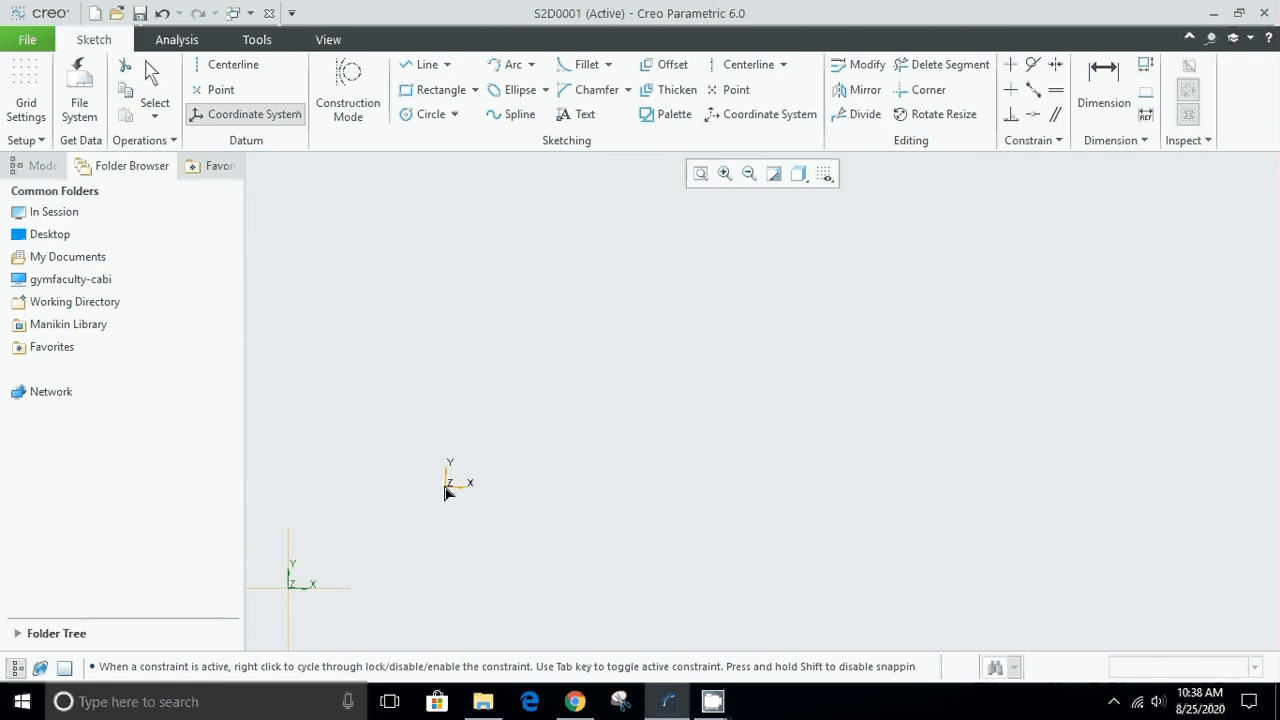
{"action": "middle_click", "coordinate": [442, 482]}
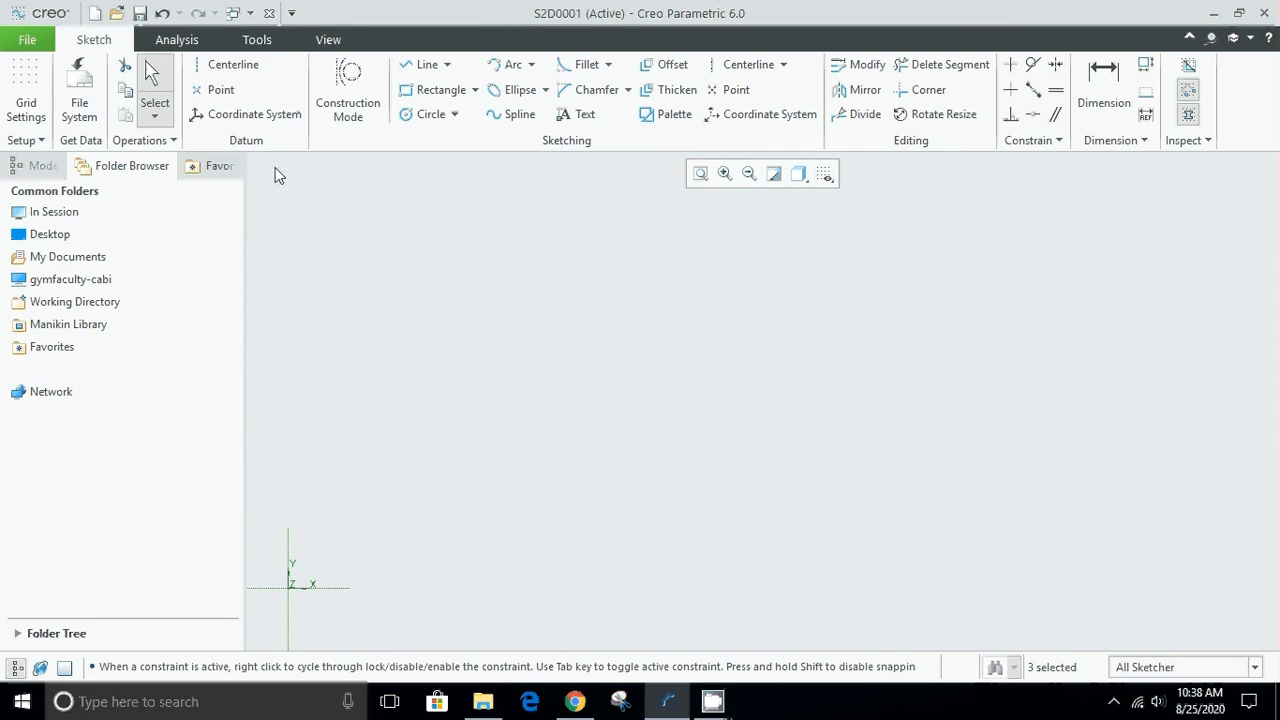
- Draw a vertical datum centerline about 999 right of the coordinate system and a horizontal one about 775 above it
{"action": "left_click", "coordinate": [240, 68]}
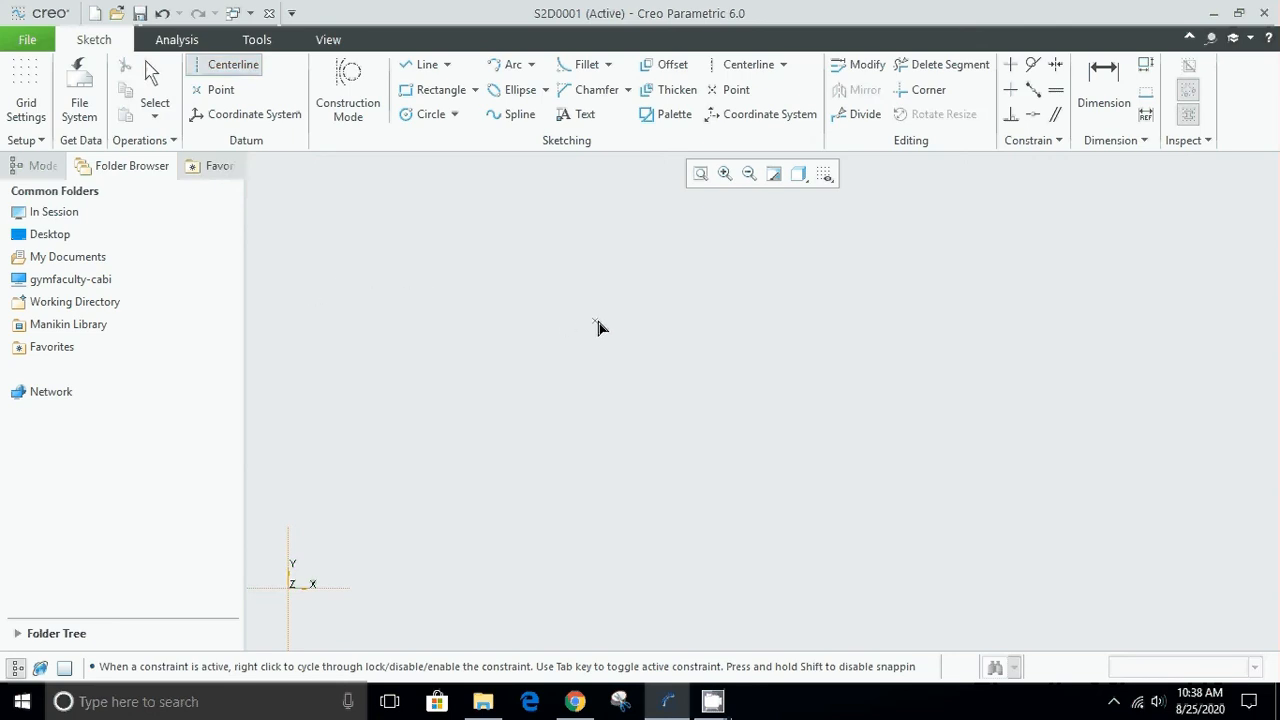
{"action": "left_click", "coordinate": [660, 270]}
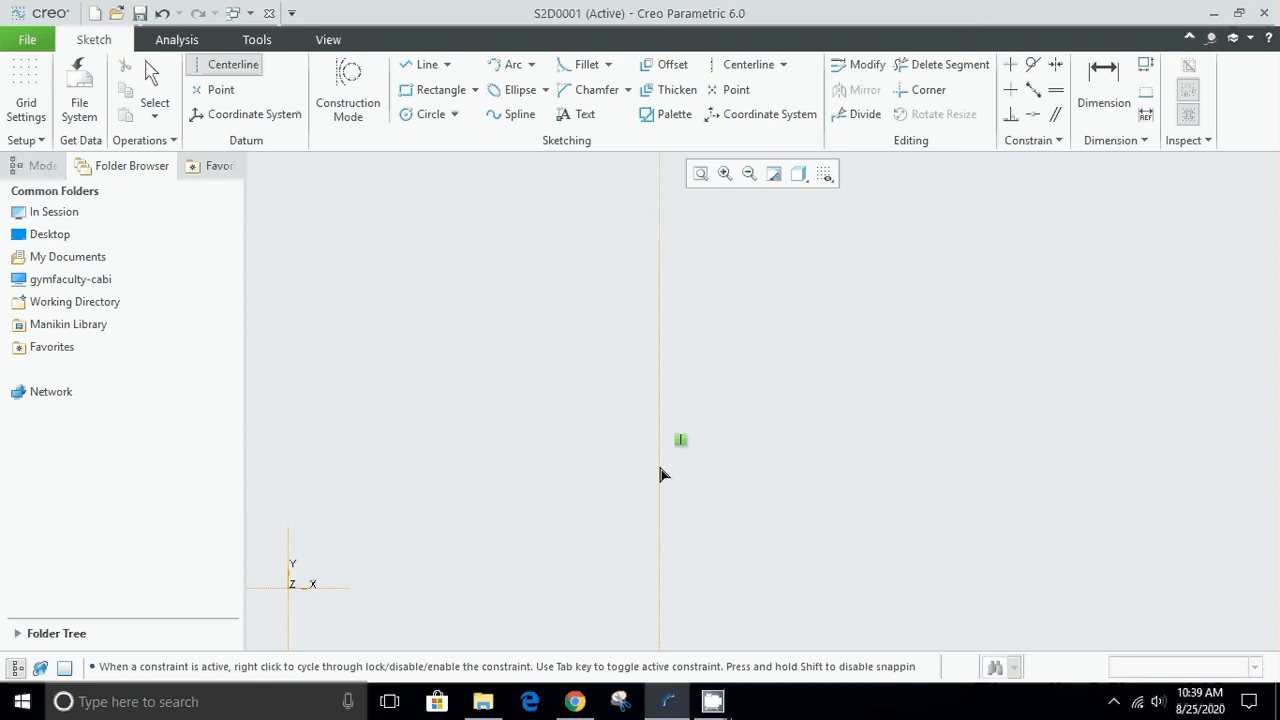
{"action": "left_click", "coordinate": [660, 473]}
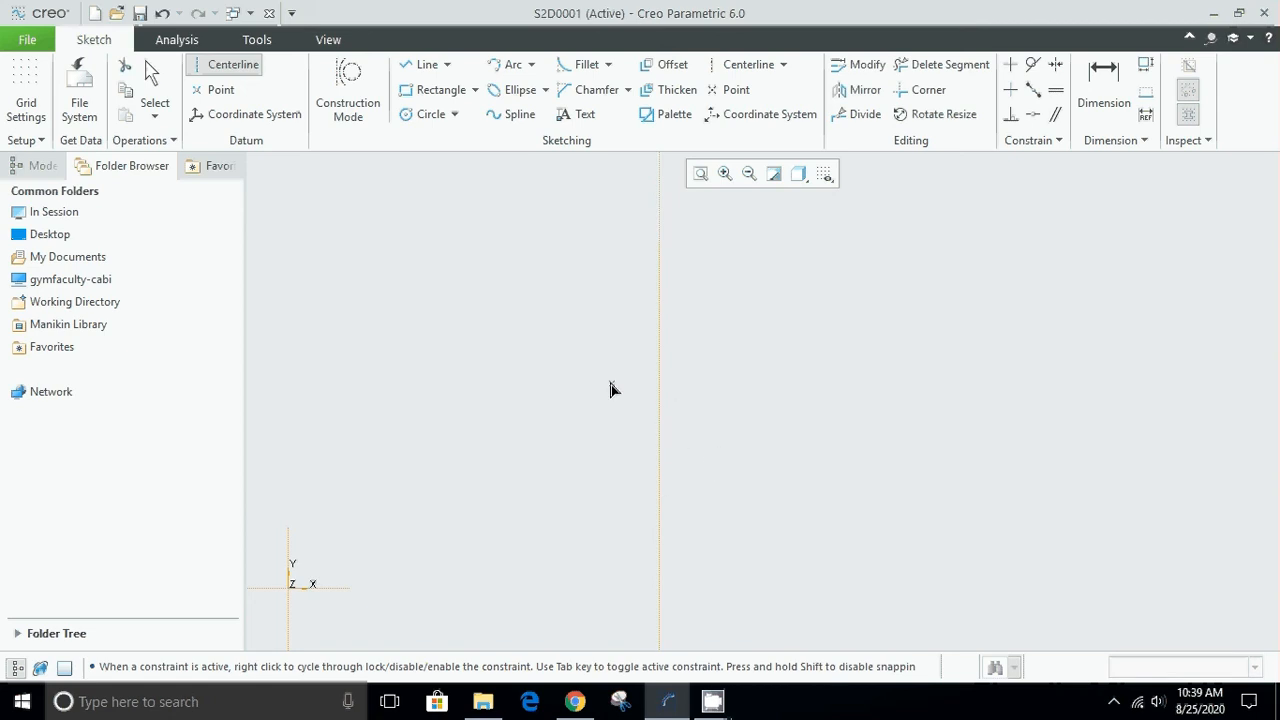
{"action": "left_click", "coordinate": [307, 303]}
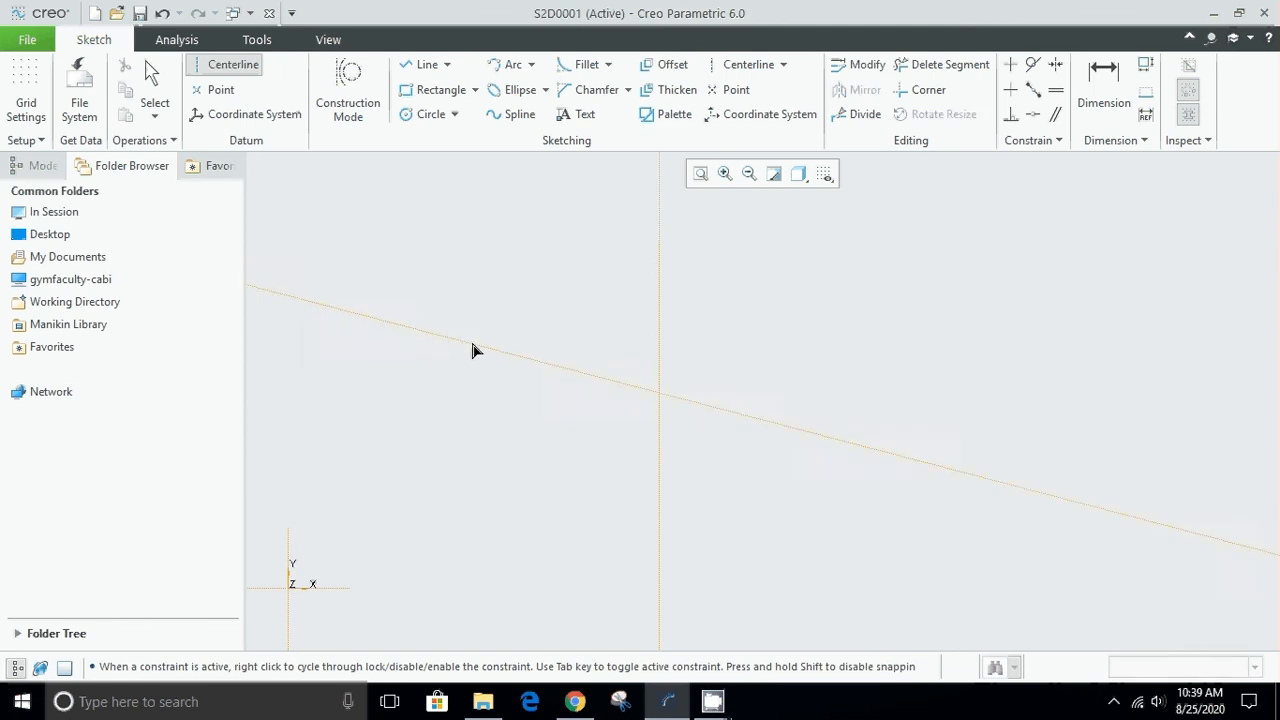
{"action": "left_click", "coordinate": [595, 314]}
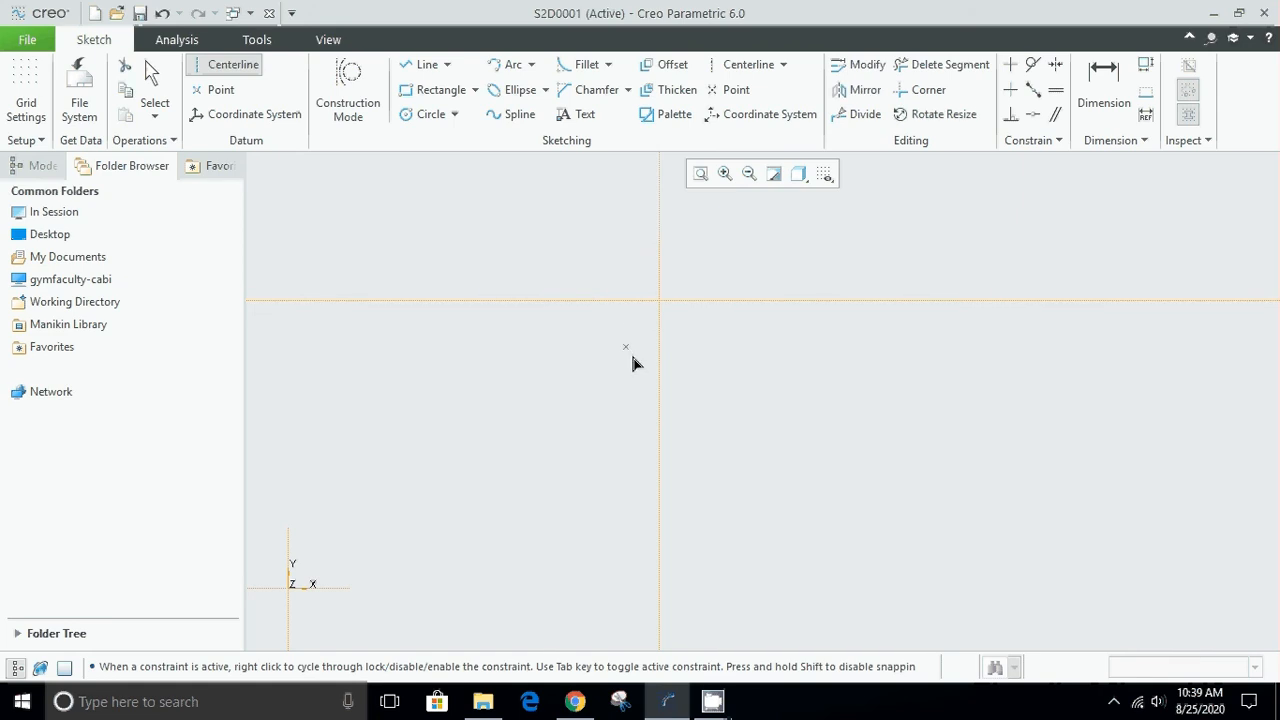
{"action": "middle_click", "coordinate": [585, 390]}
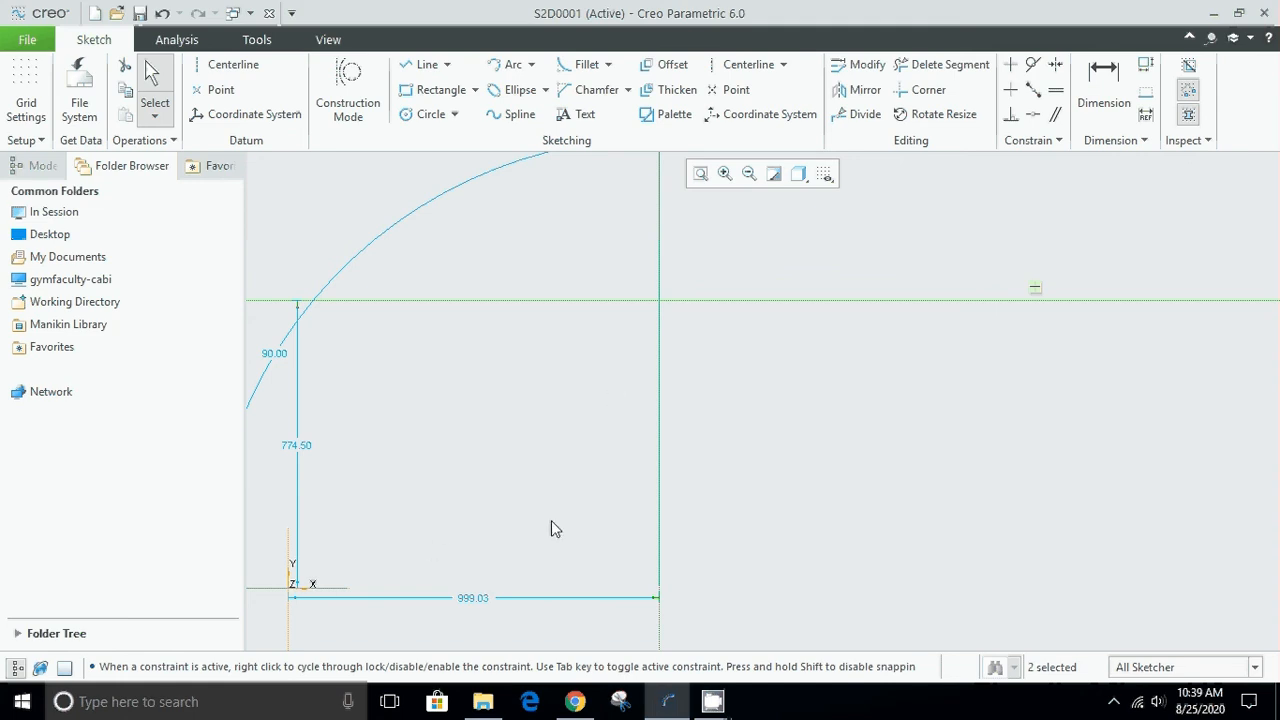
- Set the distances from the coordinate system to the vertical and horizontal centerlines to 1000 each
{"action": "scroll", "coordinate": [552, 521], "scroll_direction": "up", "scroll_amount": 3}
{"action": "scroll", "coordinate": [437, 600], "scroll_direction": "down", "scroll_amount": 2}
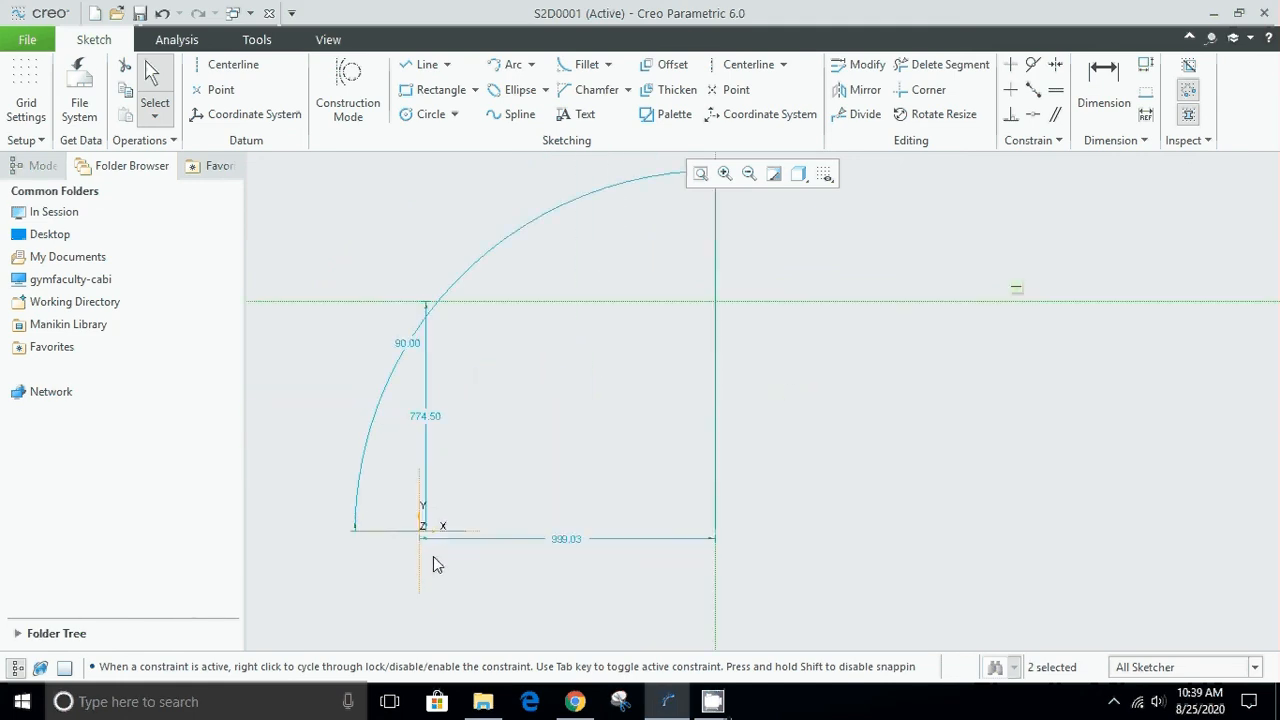
{"action": "scroll", "coordinate": [515, 477], "scroll_direction": "down", "scroll_amount": 1}
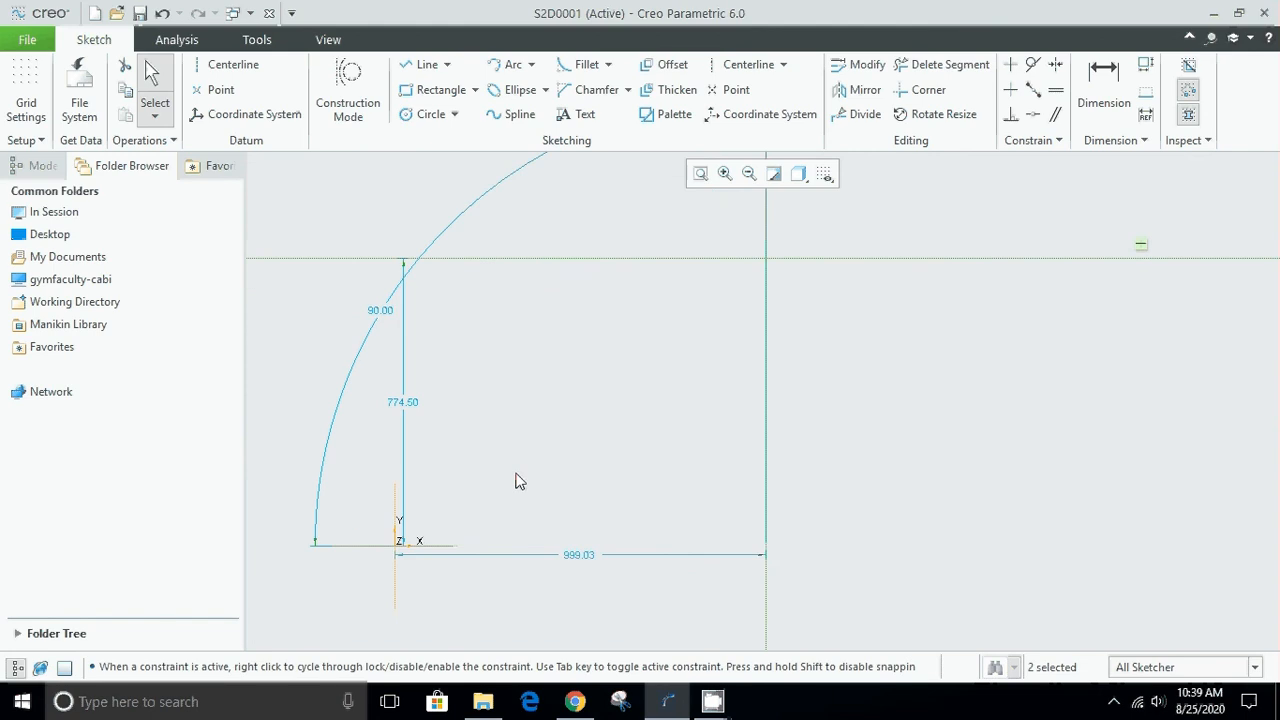
{"action": "double_click", "coordinate": [579, 556]}
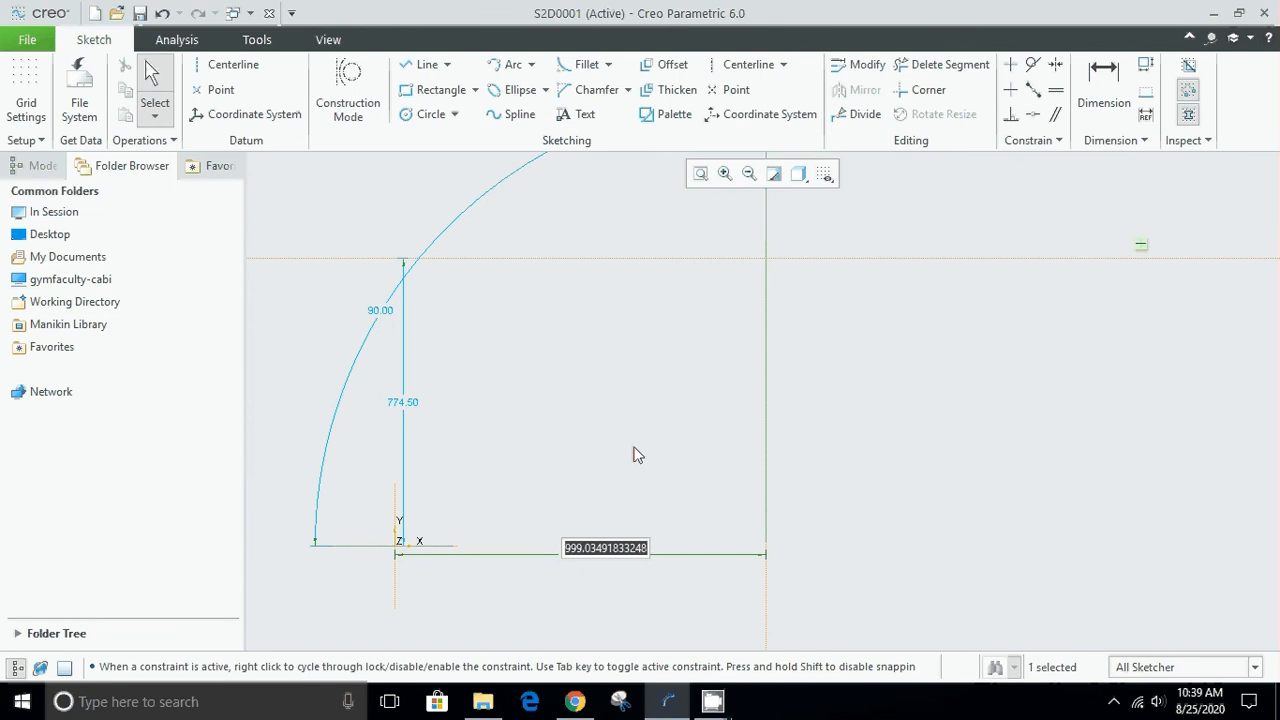
{"action": "type", "text": "1000"}
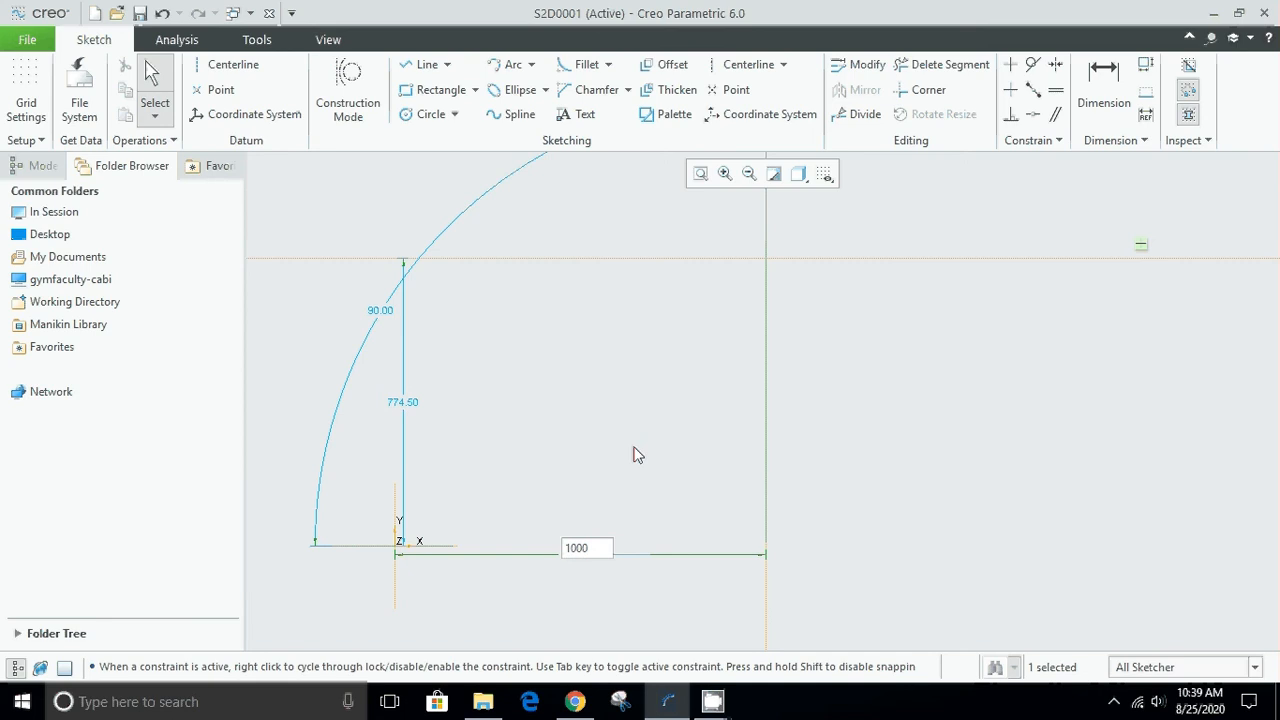
{"action": "key", "text": "Return"}
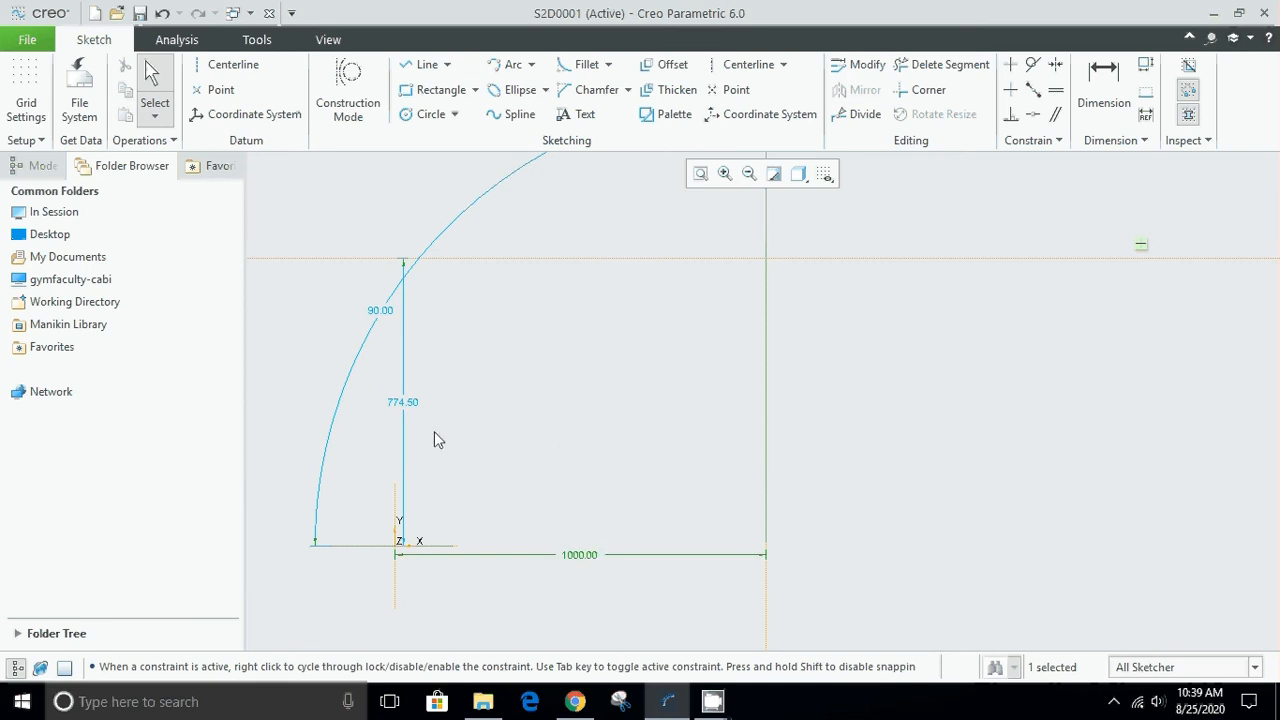
{"action": "double_click", "coordinate": [405, 402]}
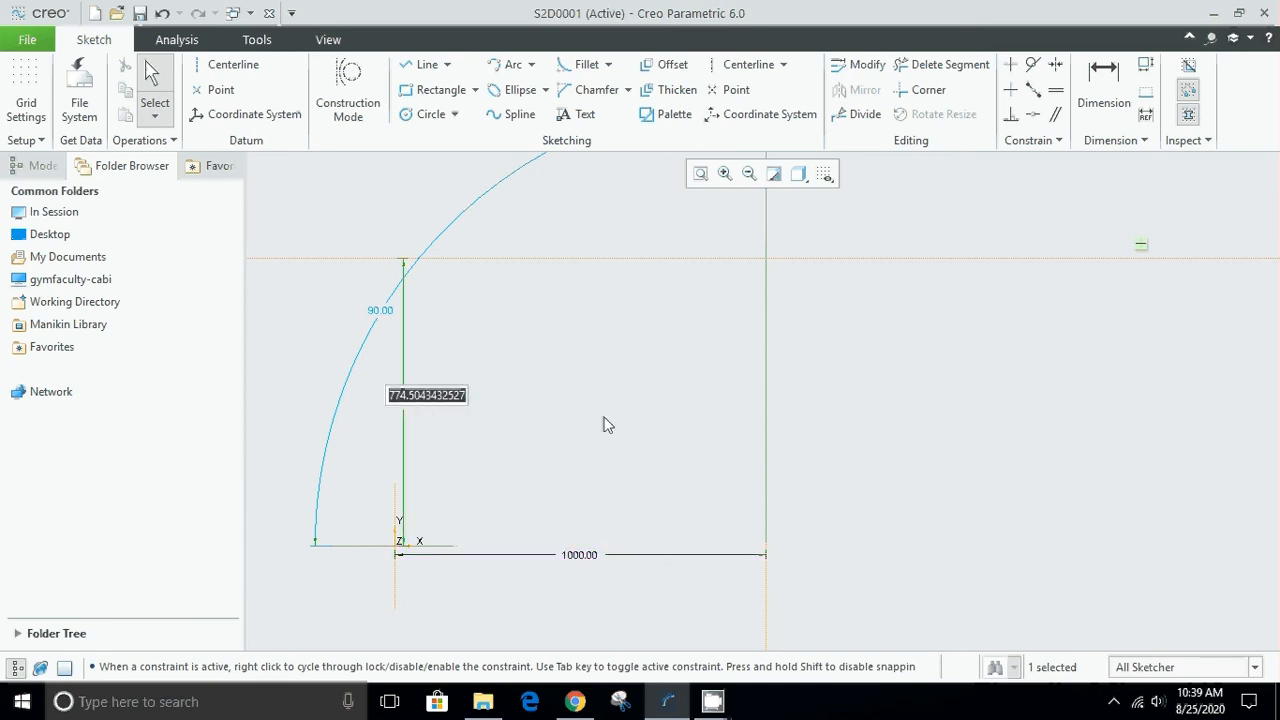
{"action": "type", "text": "1000"}
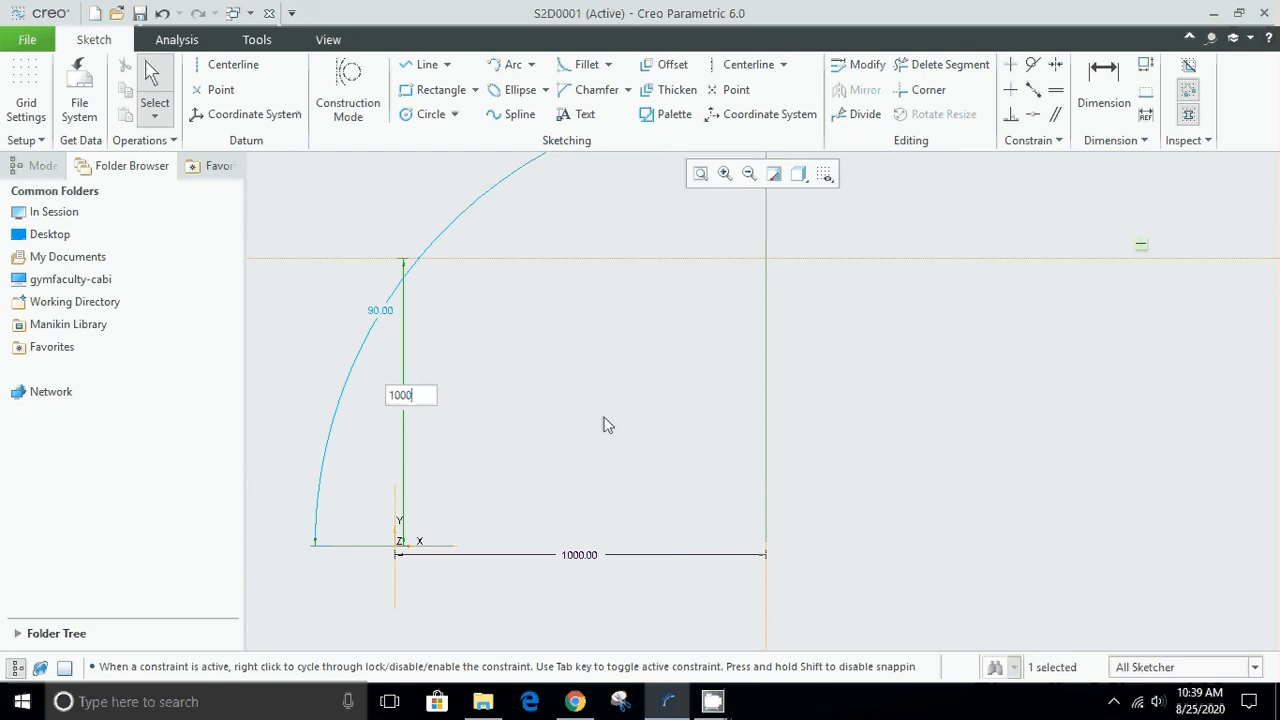
{"action": "key", "text": "Return"}
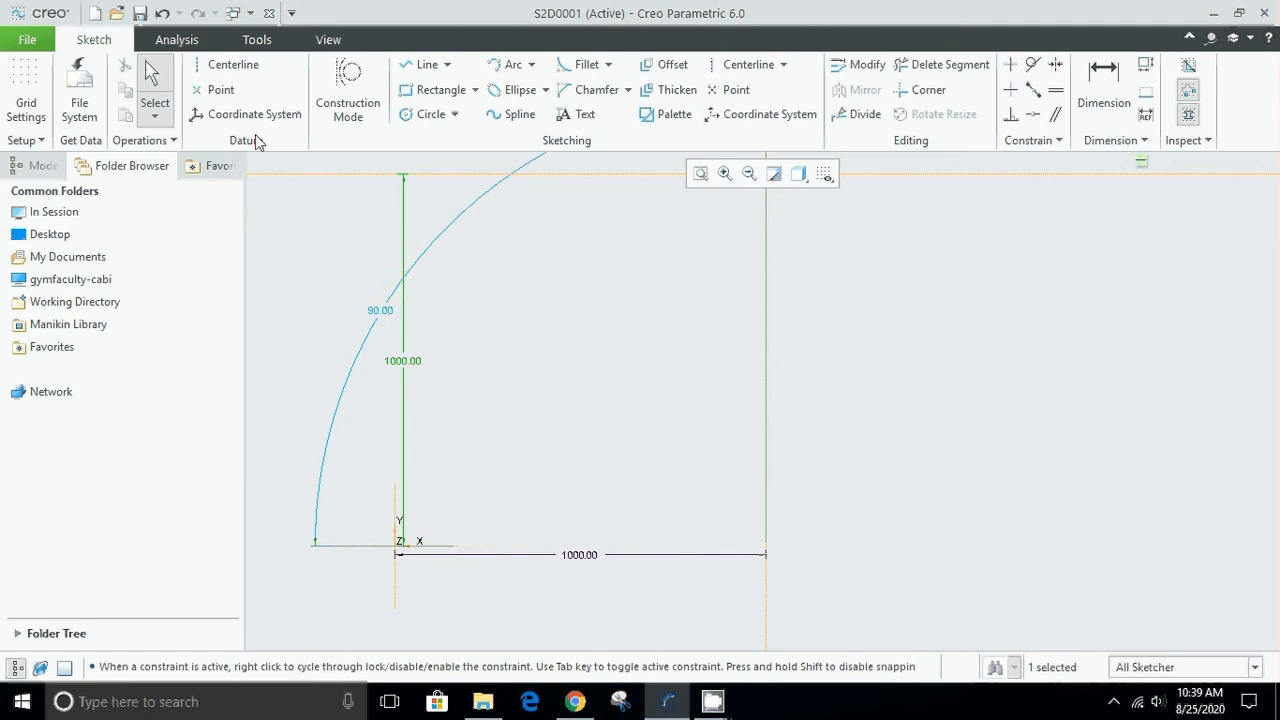
- Place four scattered datum points between the coordinate system and the centerlines, and move both 1000 dimensions outward, clear of the points
{"action": "left_click", "coordinate": [224, 92]}
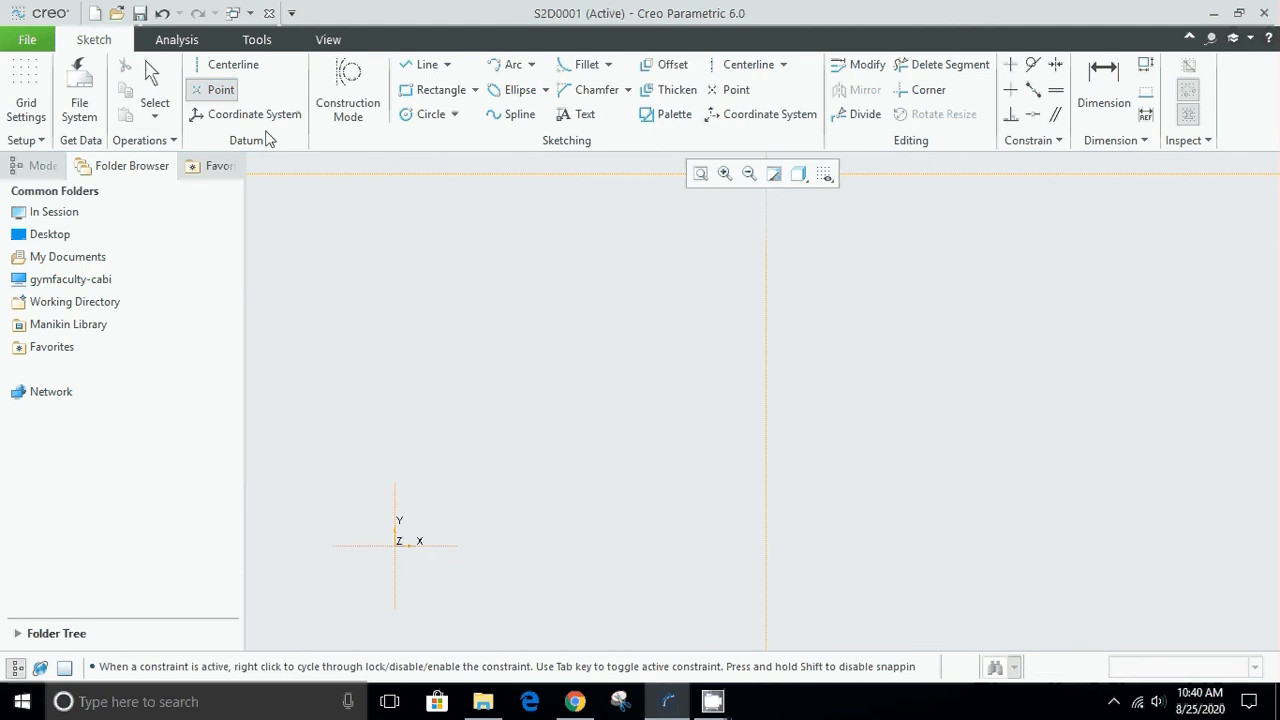
{"action": "left_click", "coordinate": [642, 349]}
{"action": "left_click", "coordinate": [551, 422]}
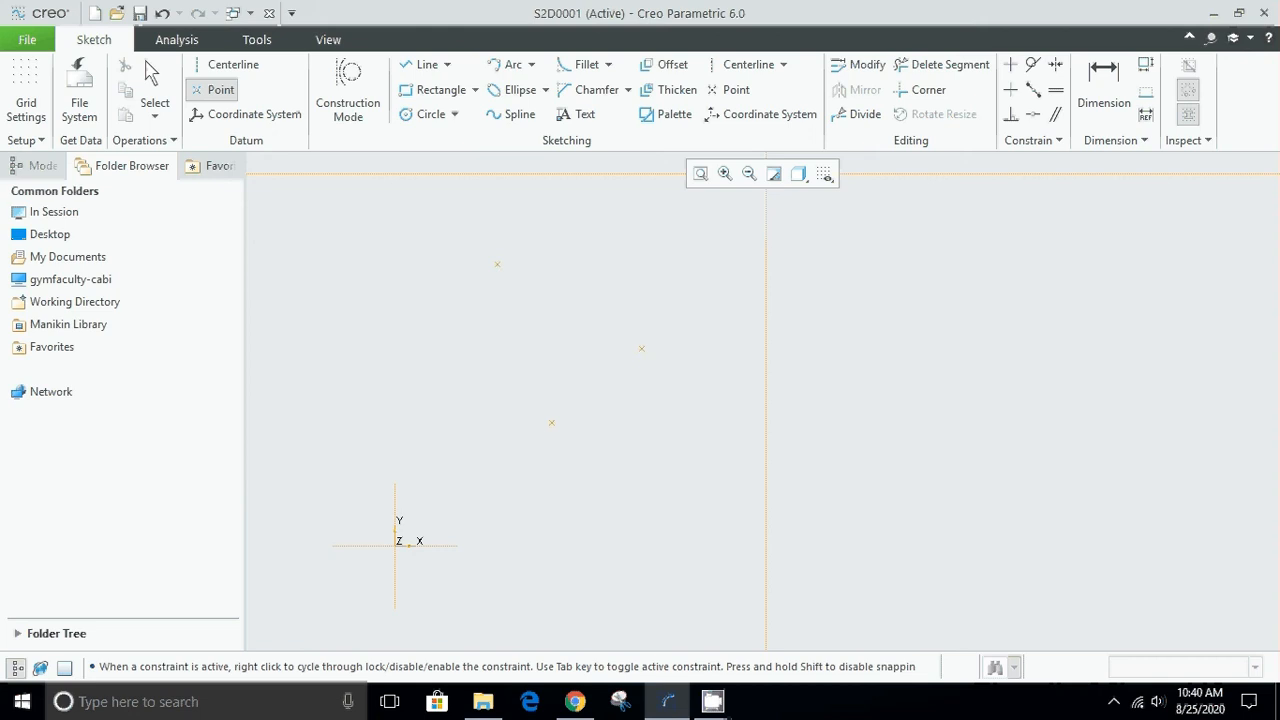
{"action": "left_click", "coordinate": [603, 241]}
{"action": "middle_click", "coordinate": [726, 293]}
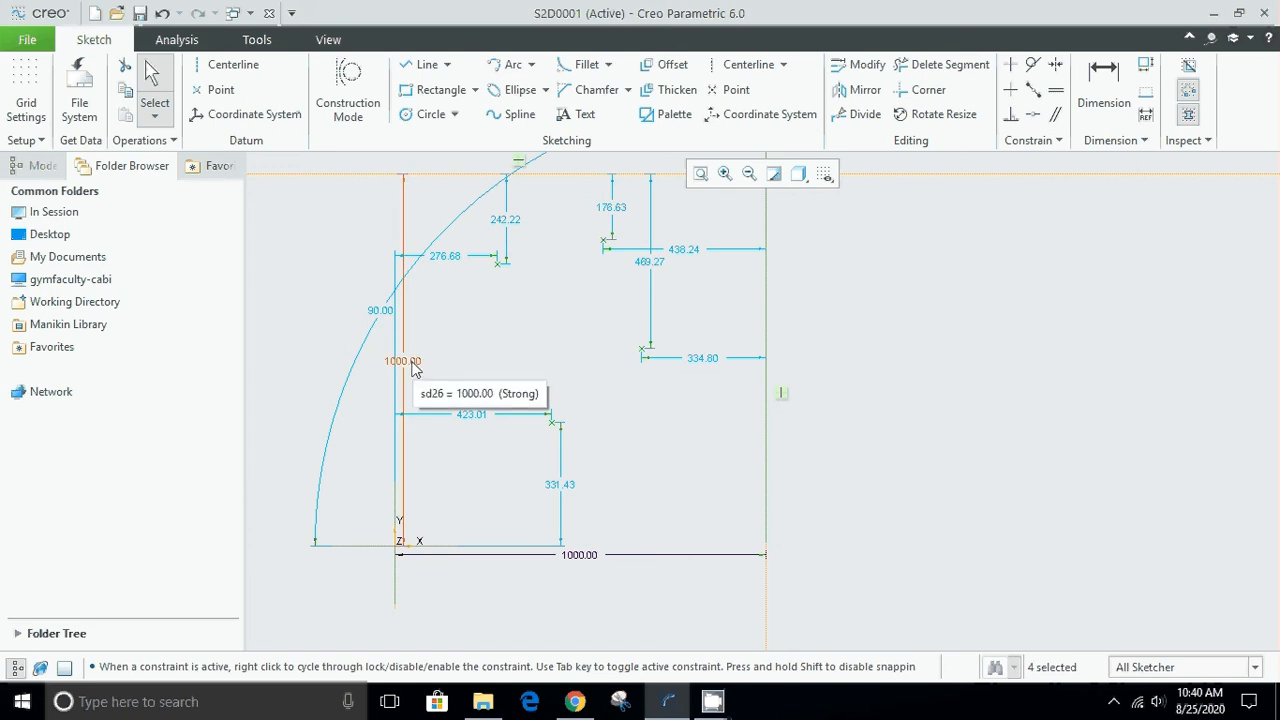
{"action": "left_click_drag", "start_coordinate": [414, 368], "coordinate": [311, 363]}
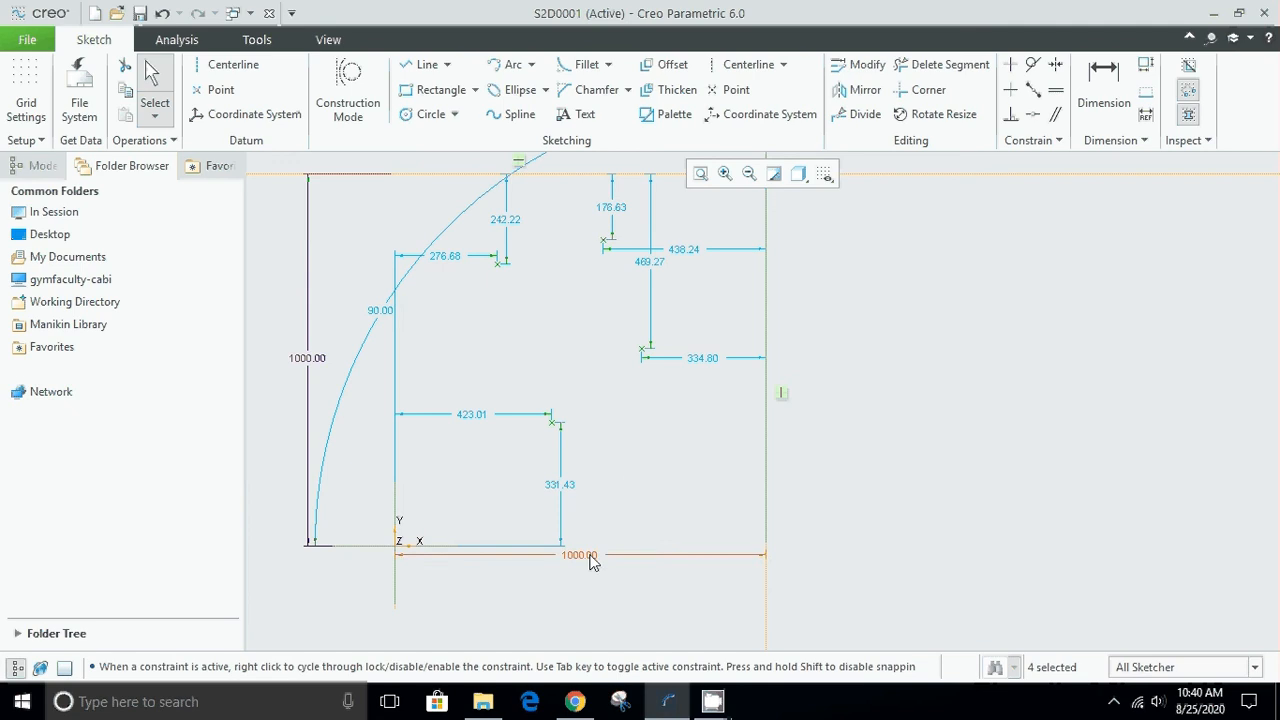
{"action": "left_click_drag", "start_coordinate": [590, 563], "coordinate": [571, 613]}
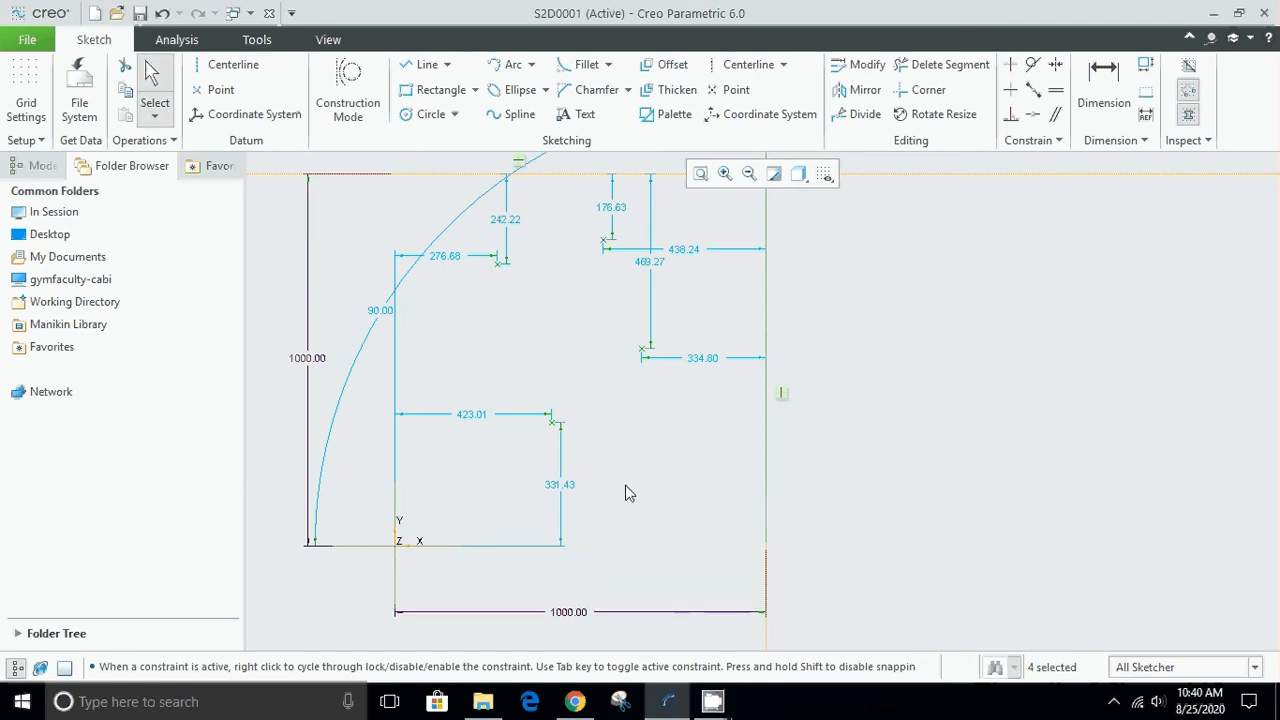
- Set the lowest datum point's distances from the coordinate system to 300 vertically and 400 horizontally
{"action": "double_click", "coordinate": [562, 485]}
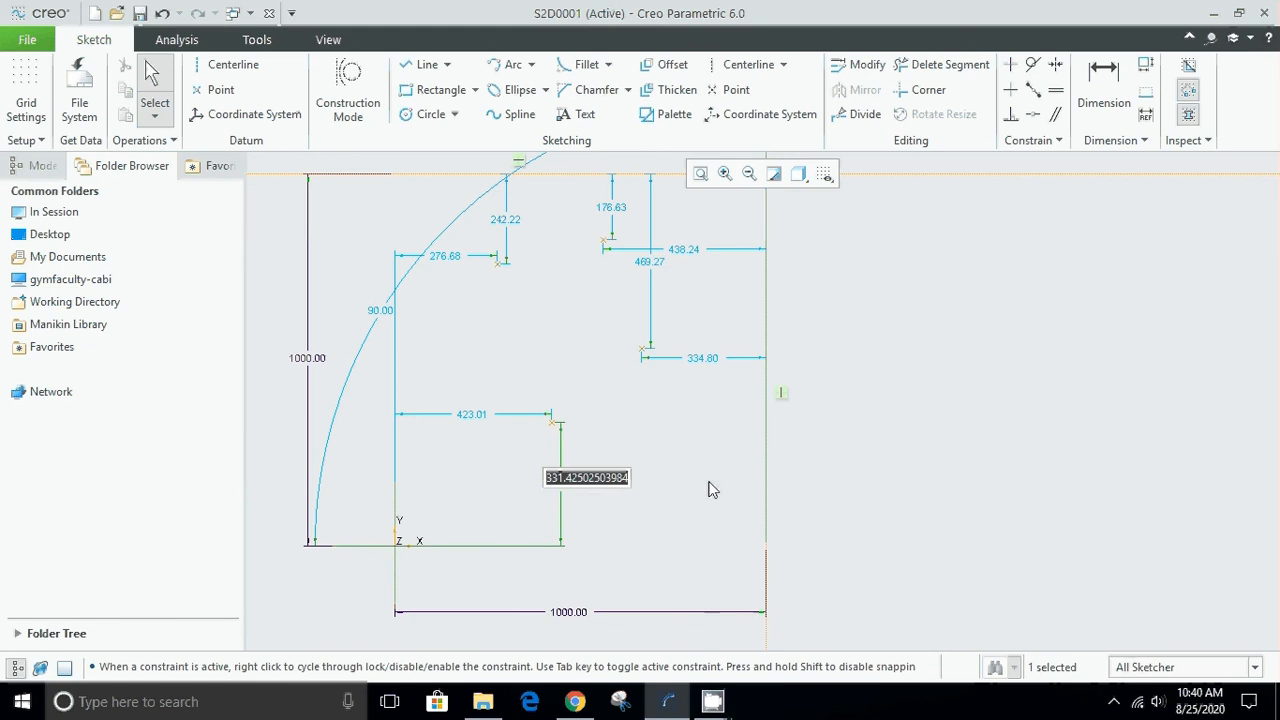
{"action": "type", "text": "300"}
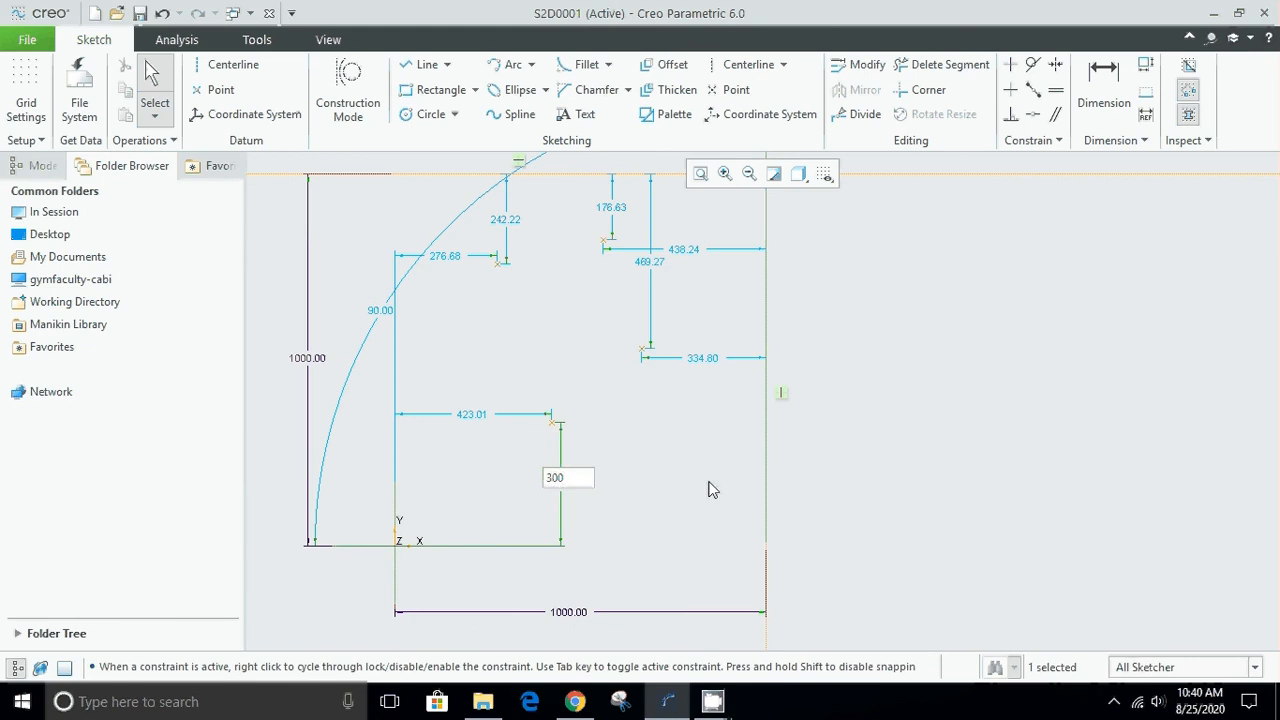
{"action": "key", "text": "Return"}
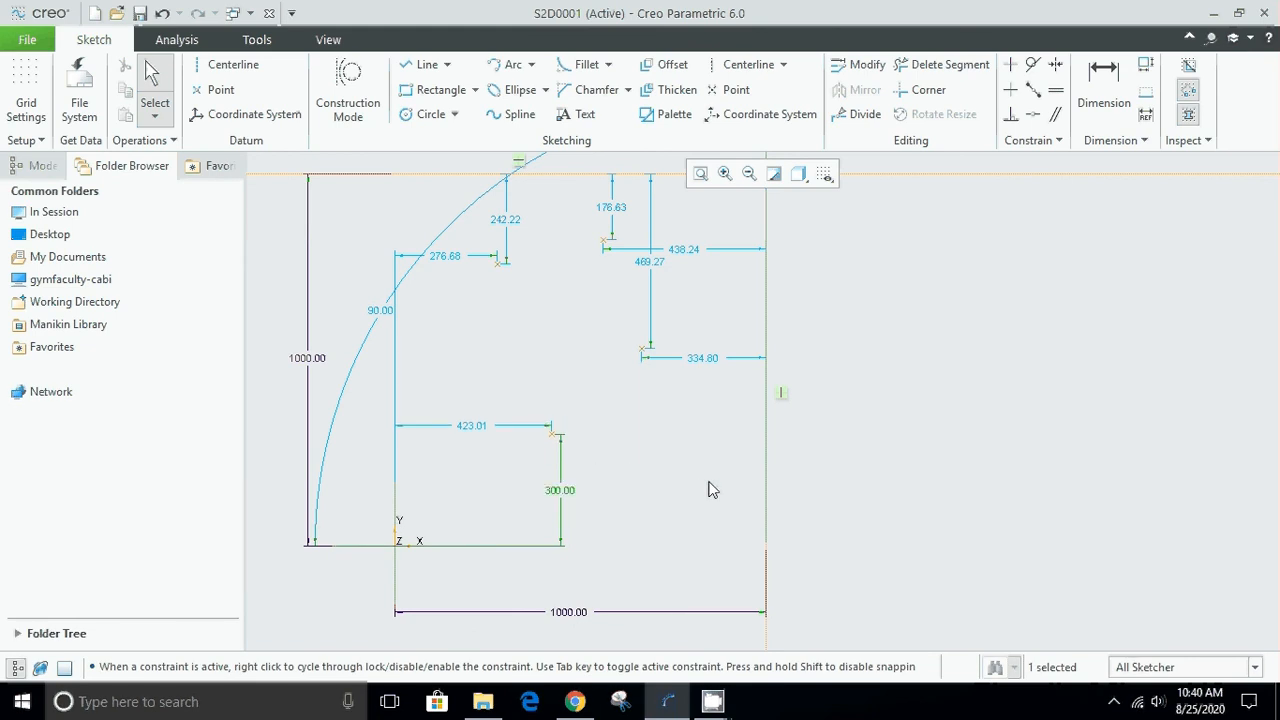
{"action": "double_click", "coordinate": [472, 428]}
{"action": "type", "text": "4"}
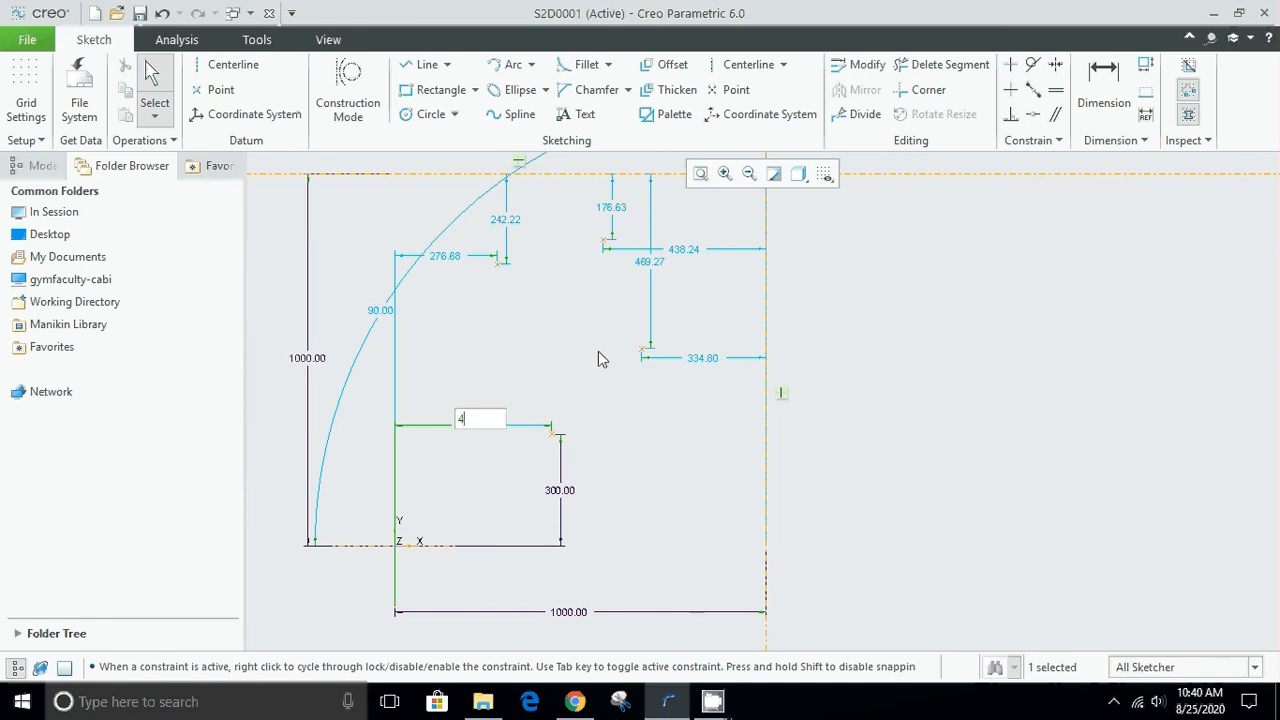
{"action": "type", "text": "00"}
{"action": "key", "text": "Return"}
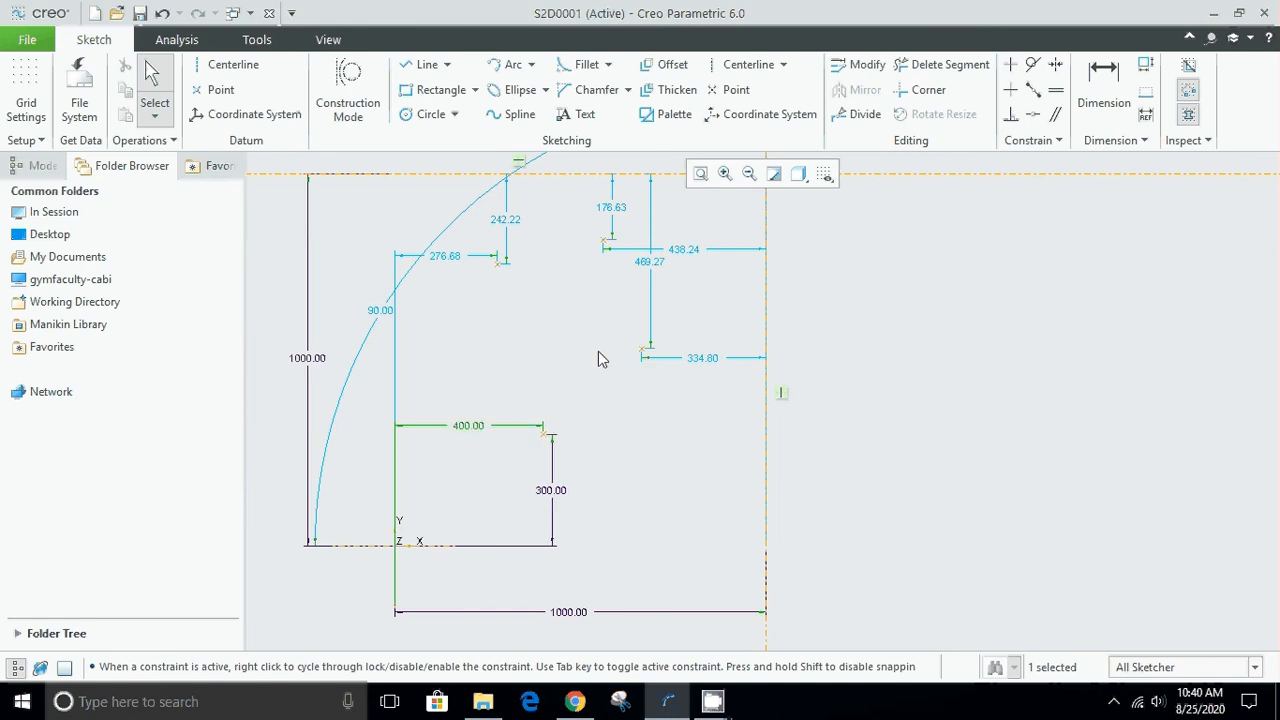
{"action": "left_click", "coordinate": [598, 358]}
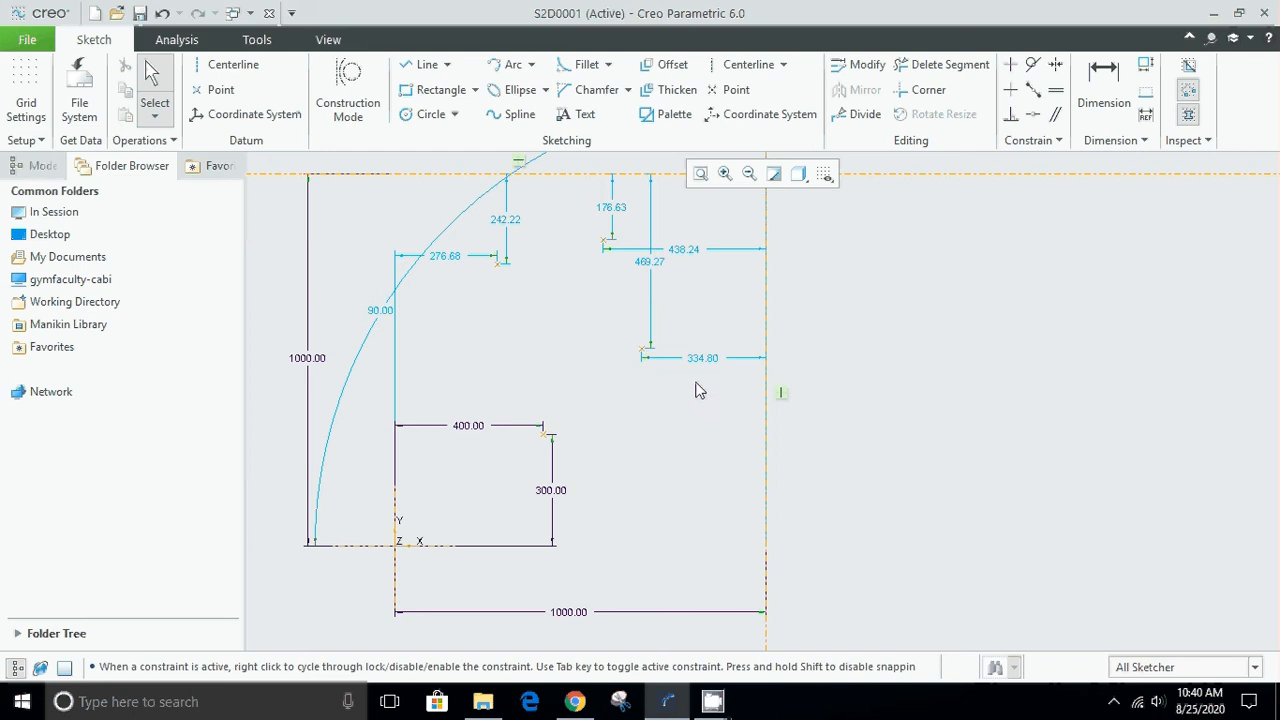
- Reposition the overlapping dimensions of the other three datum points so they are spaced apart and readable
{"action": "left_click_drag", "start_coordinate": [702, 362], "coordinate": [702, 421]}
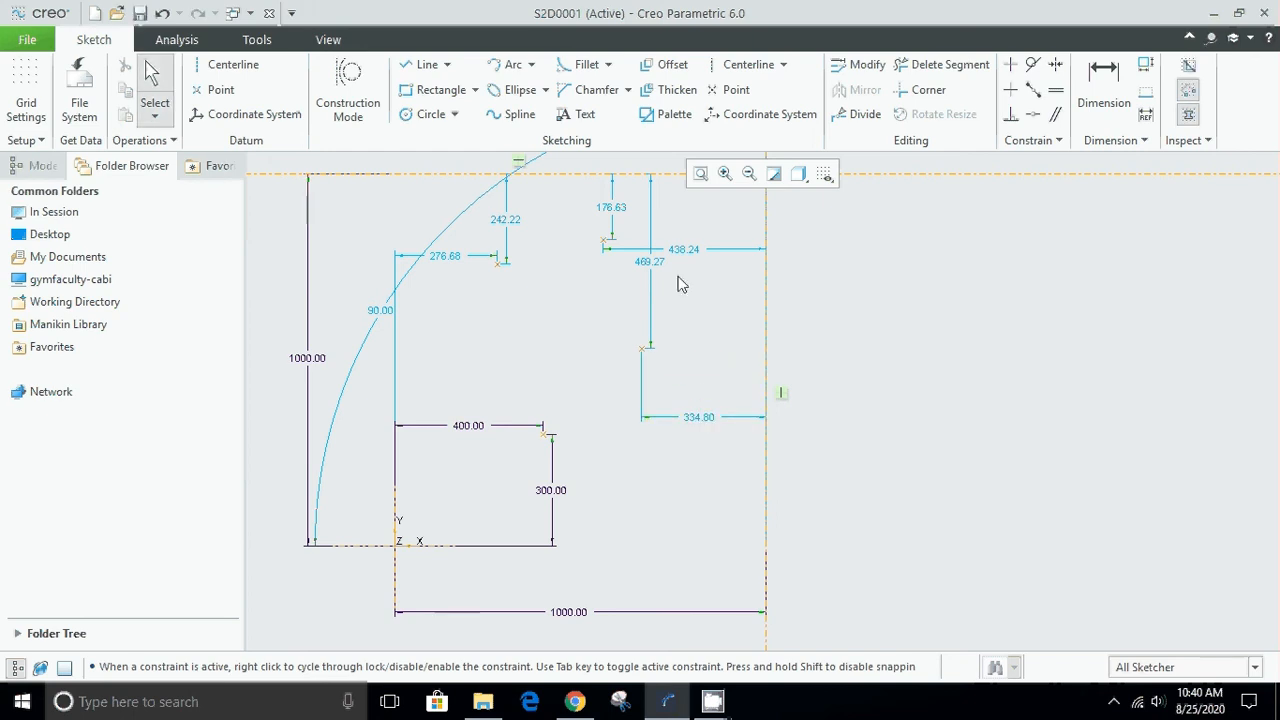
{"action": "left_click_drag", "start_coordinate": [647, 262], "coordinate": [572, 265]}
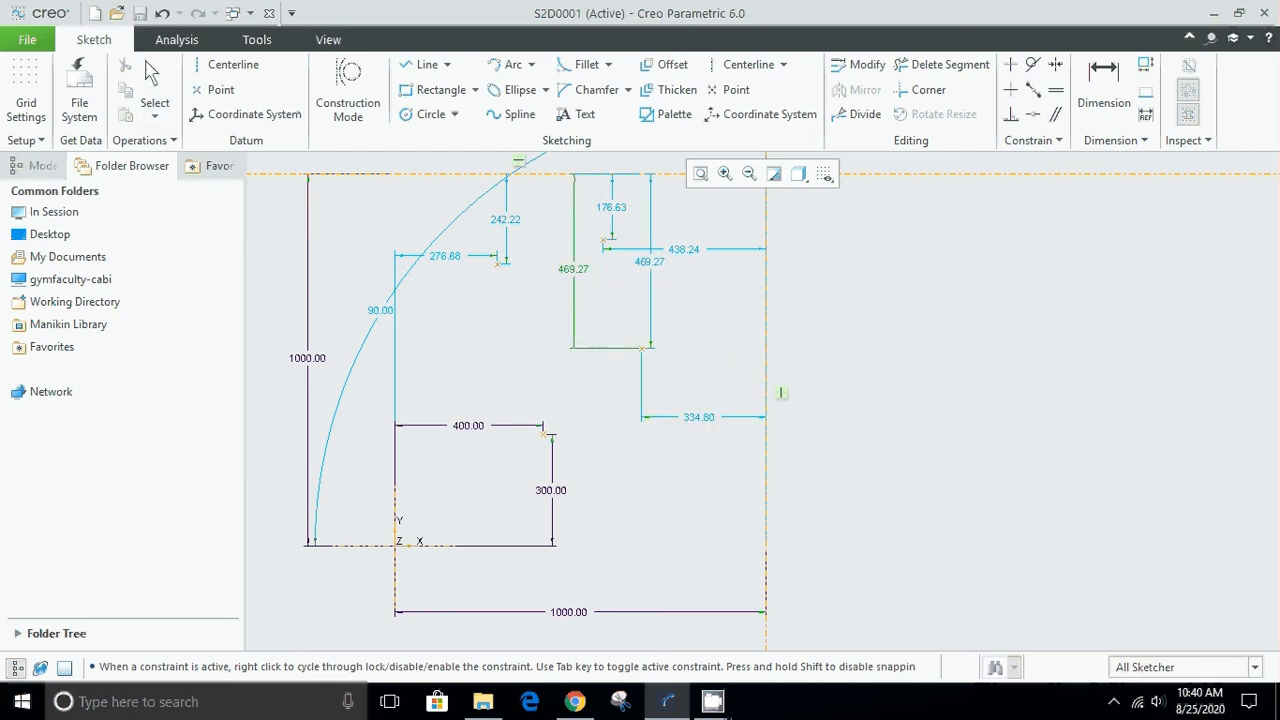
{"action": "left_click_drag", "start_coordinate": [613, 217], "coordinate": [654, 209]}
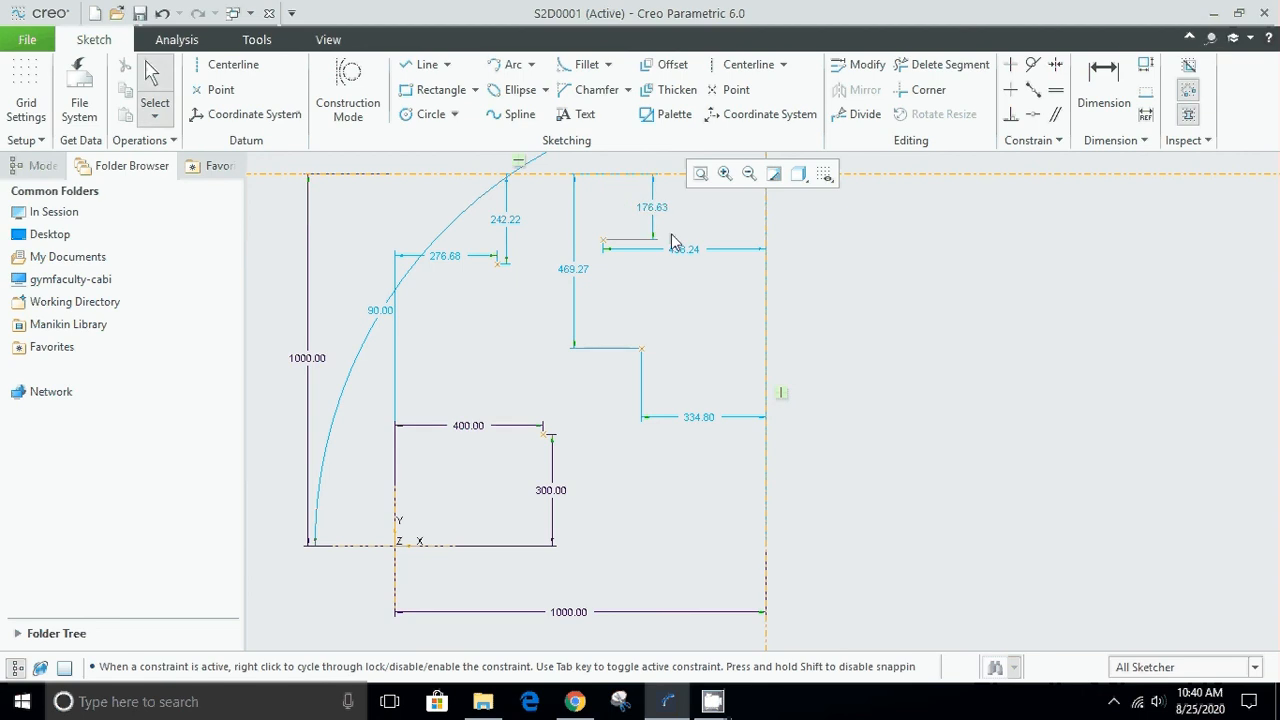
{"action": "left_click_drag", "start_coordinate": [680, 250], "coordinate": [686, 325]}
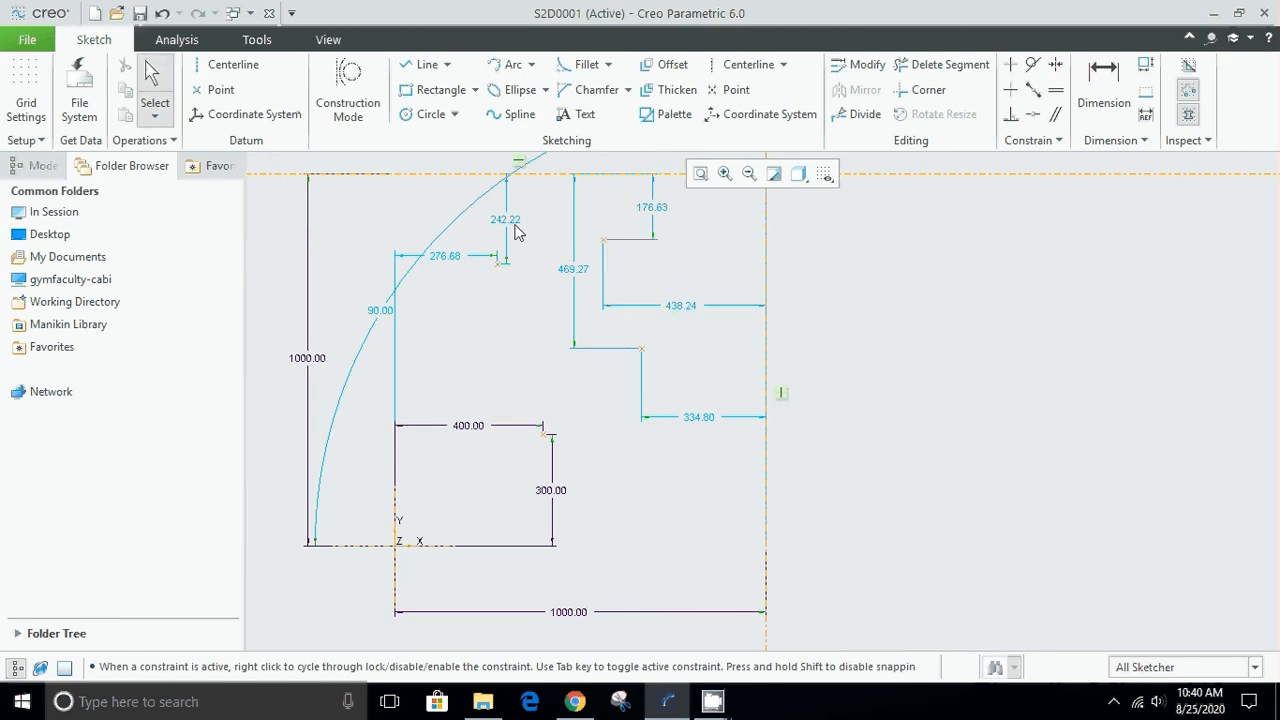
{"action": "left_click_drag", "start_coordinate": [509, 220], "coordinate": [538, 240]}
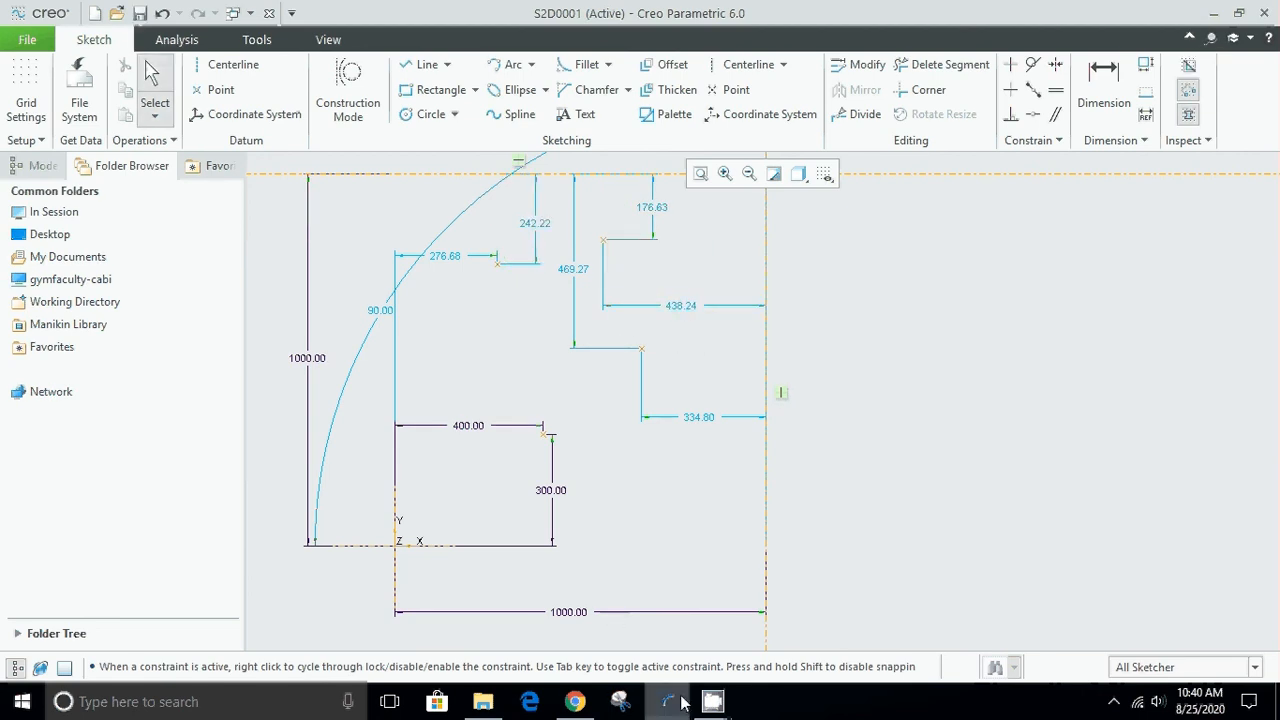
{"action": "mouse_move", "coordinate": [712, 700]}
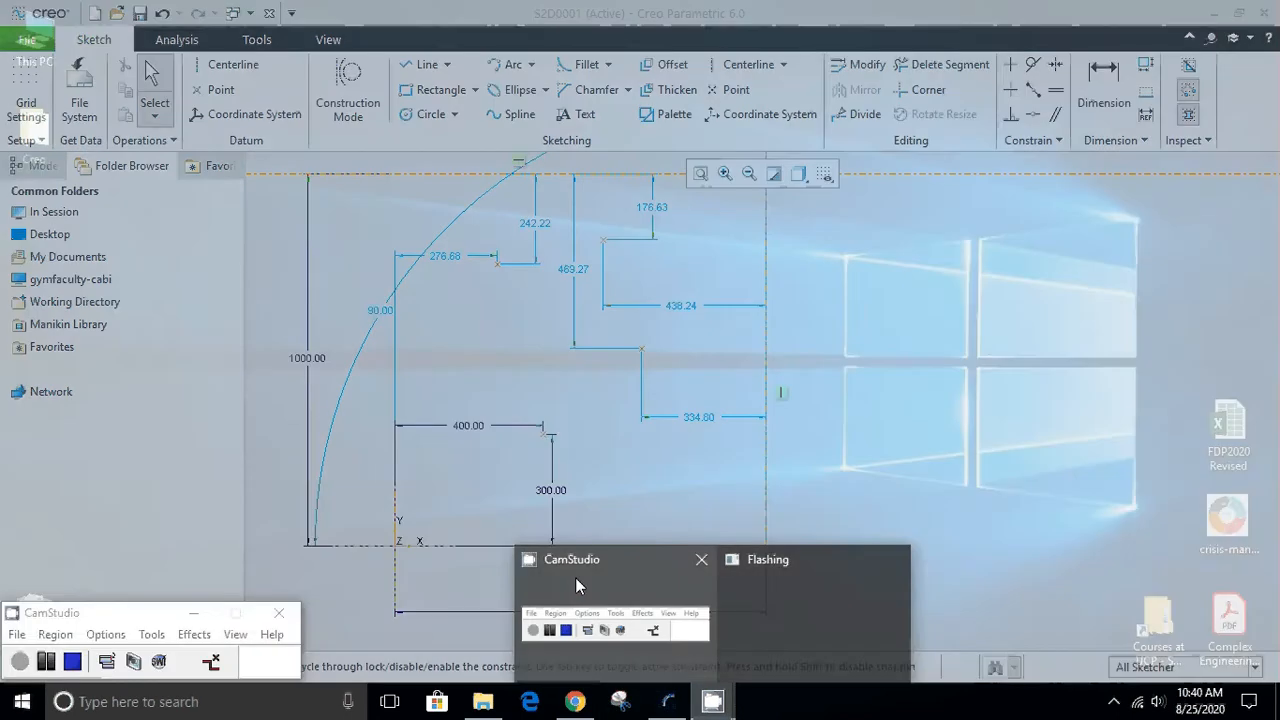
{"action": "left_click", "coordinate": [600, 640]}
{"action": "left_click", "coordinate": [46, 664]}
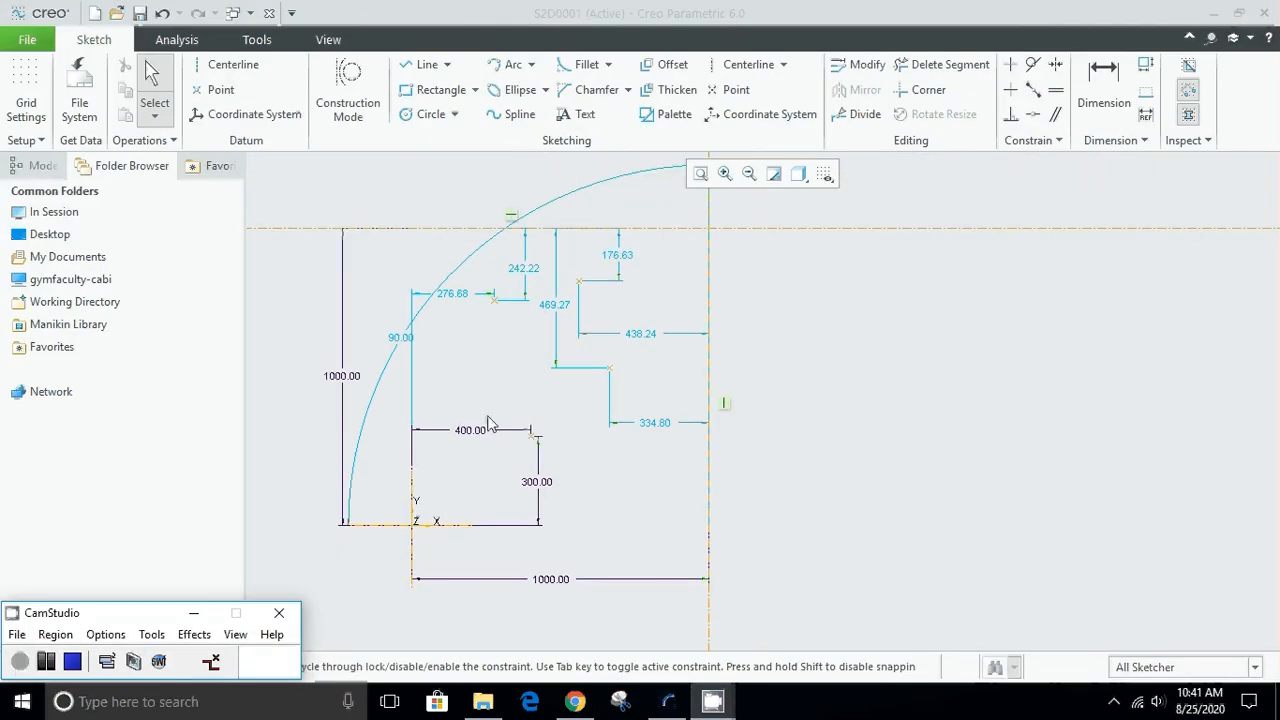
- Zoom the sketch out and in, ending with a zoom window around the coordinate system, datum points and their dimensions
{"action": "left_click", "coordinate": [511, 404]}
{"action": "scroll", "coordinate": [511, 458], "scroll_direction": "up", "scroll_amount": 1}
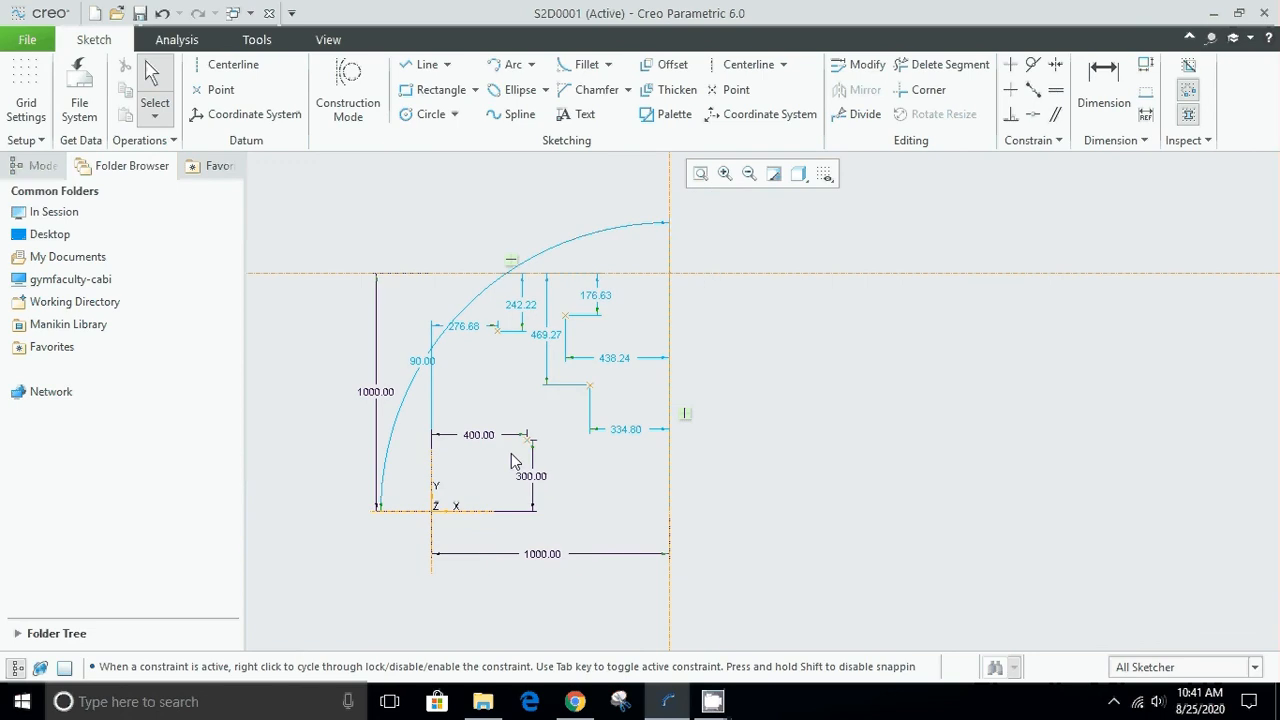
{"action": "scroll", "coordinate": [374, 488], "scroll_direction": "up", "scroll_amount": 1}
{"action": "scroll", "coordinate": [362, 490], "scroll_direction": "down", "scroll_amount": 1}
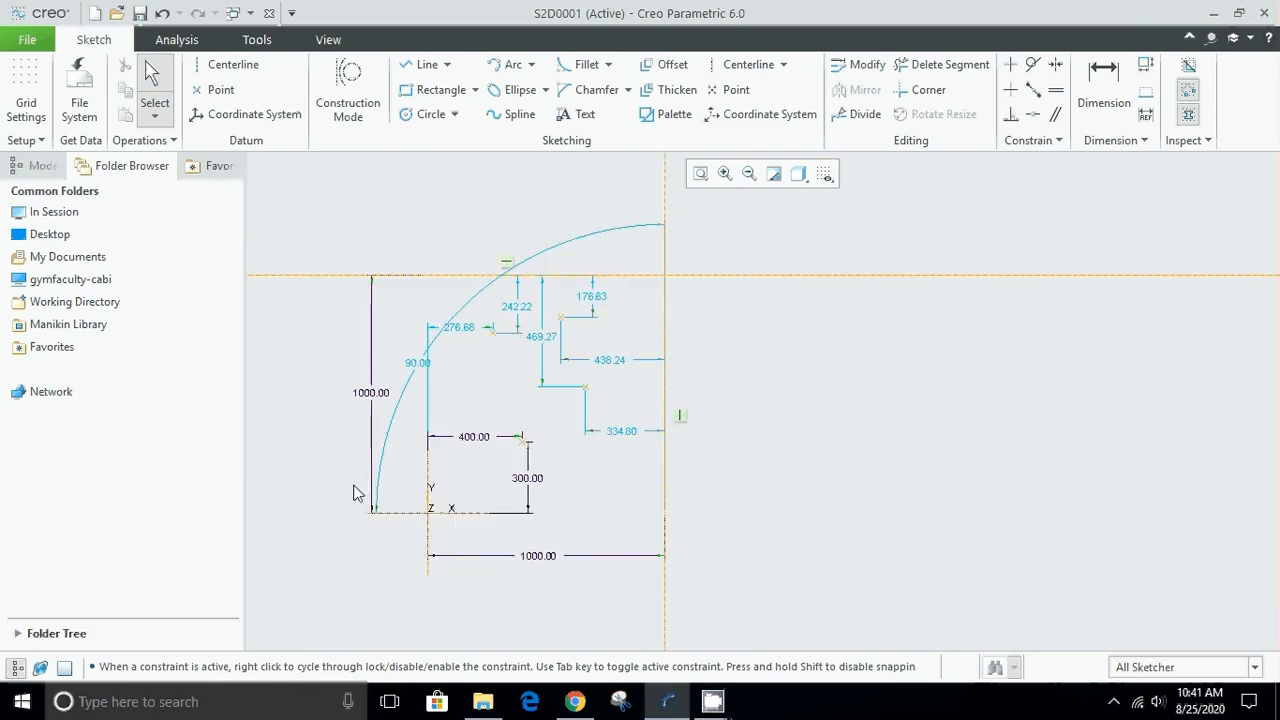
{"action": "scroll", "coordinate": [453, 440], "scroll_direction": "up", "scroll_amount": 2}
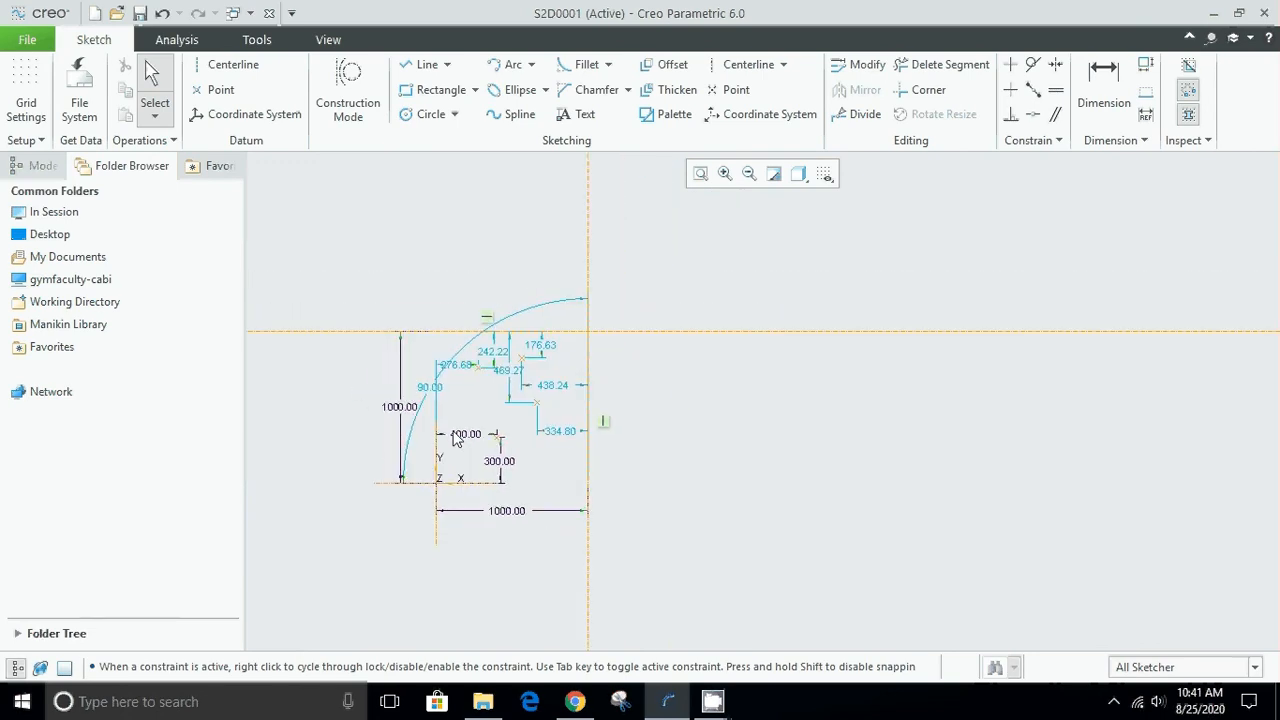
{"action": "scroll", "coordinate": [455, 440], "scroll_direction": "down", "scroll_amount": 1}
{"action": "scroll", "coordinate": [455, 440], "scroll_direction": "up", "scroll_amount": 2}
{"action": "scroll", "coordinate": [455, 440], "scroll_direction": "down", "scroll_amount": 1}
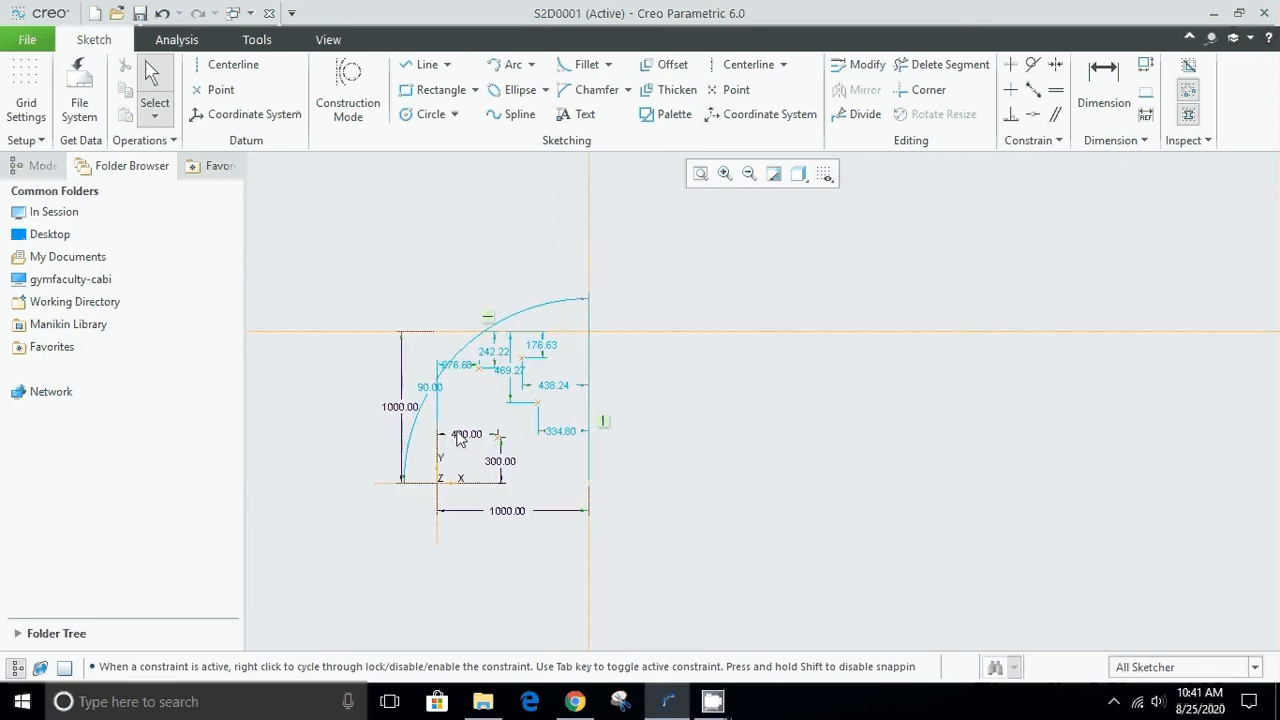
{"action": "left_click", "coordinate": [725, 174]}
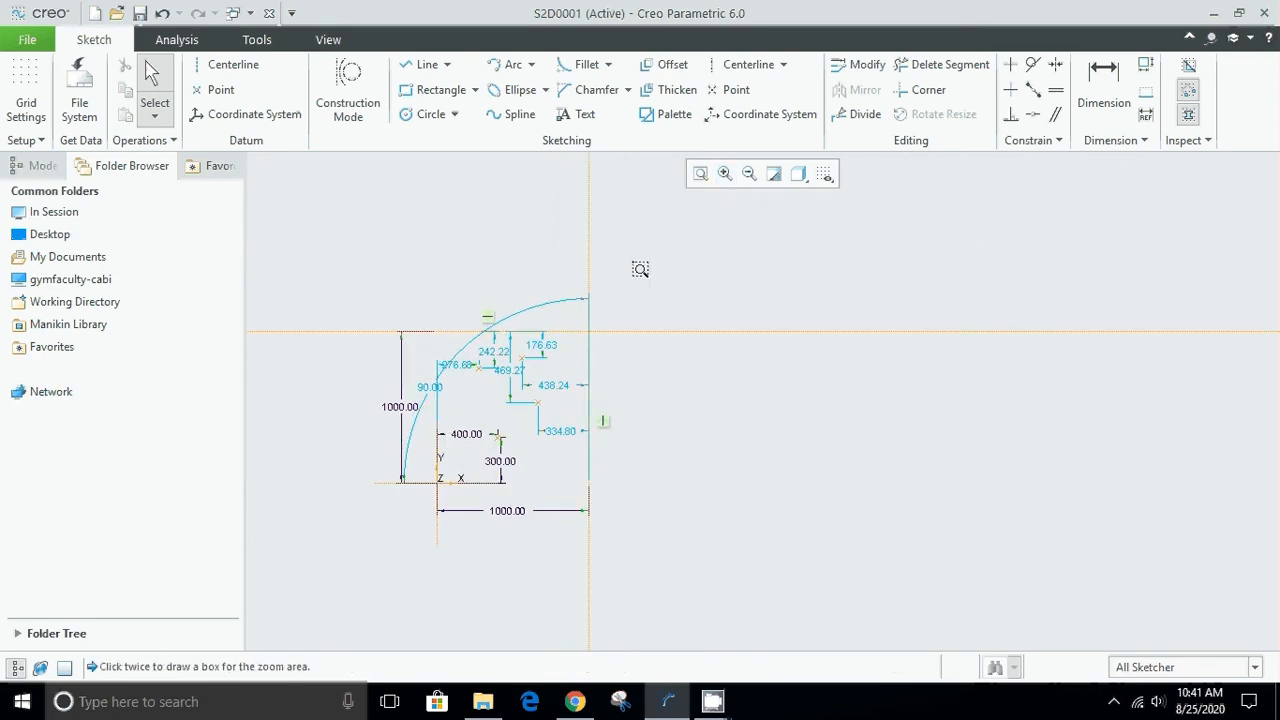
{"action": "left_click", "coordinate": [346, 316]}
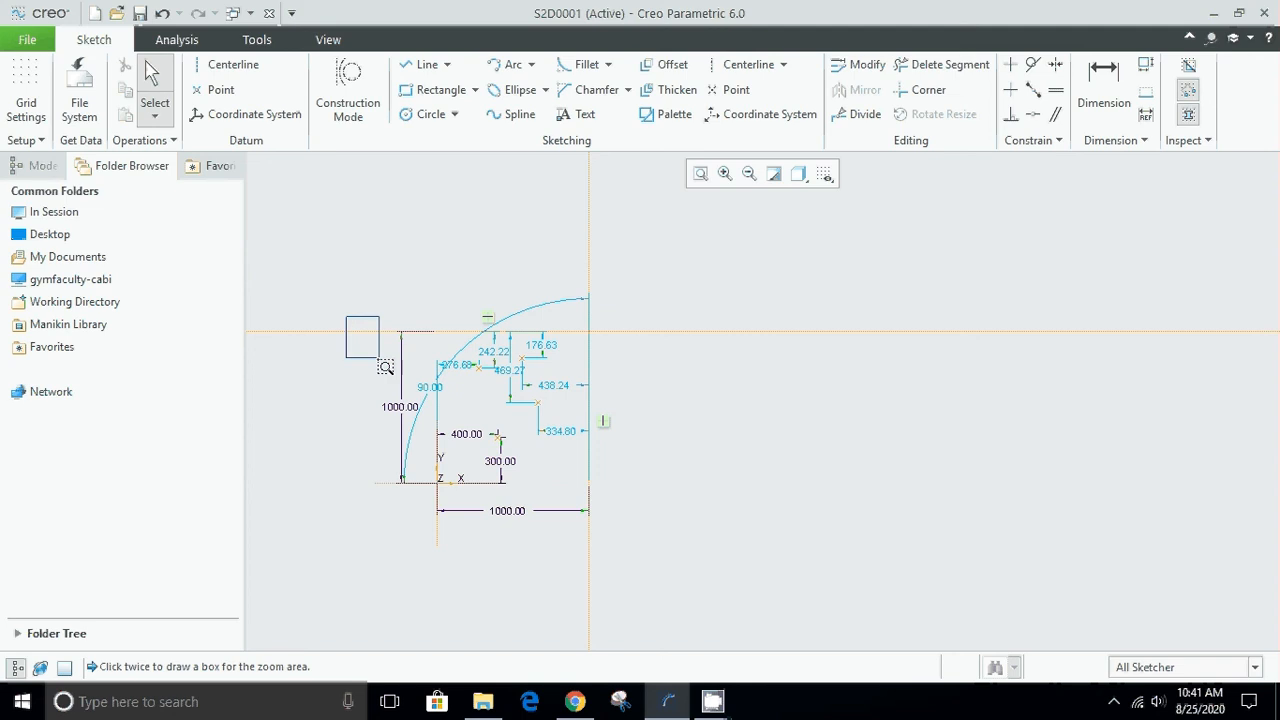
{"action": "left_click", "coordinate": [631, 530]}
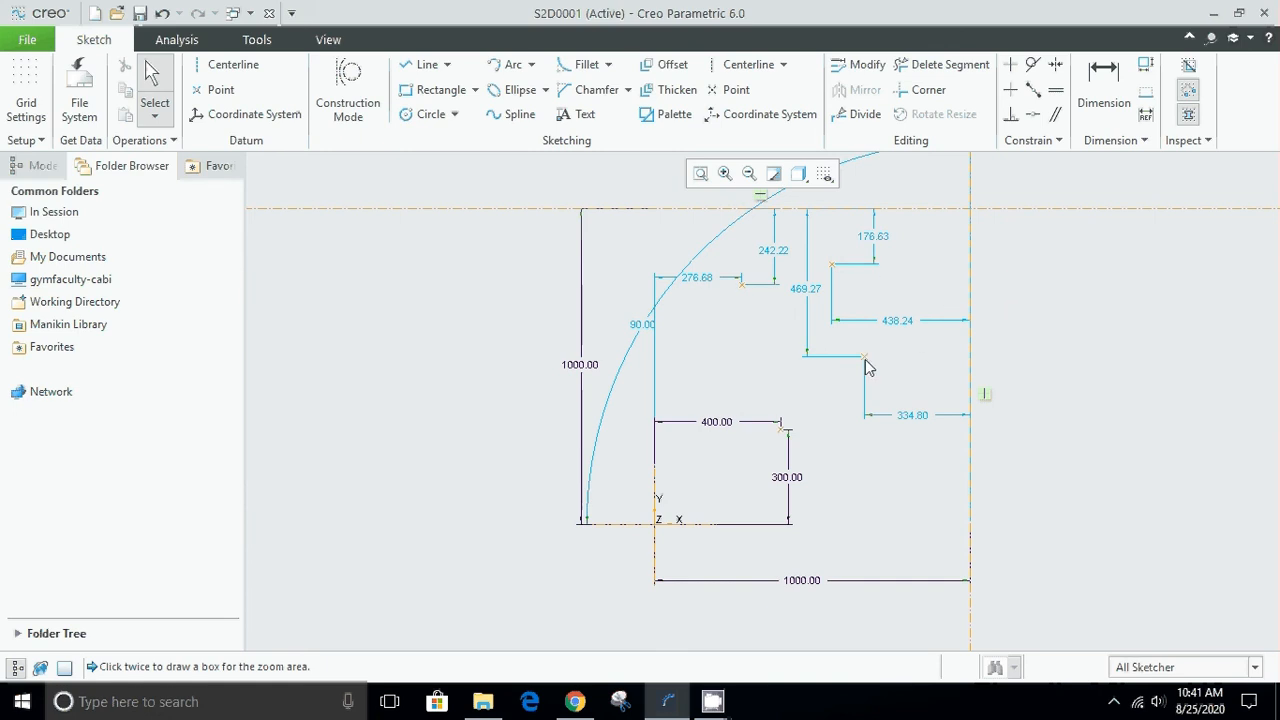
- Delete the three upper datum points, keeping only the point dimensioned 400 by 300 from the coordinate system
{"action": "left_click", "coordinate": [742, 286]}
{"action": "key", "text": "Delete"}
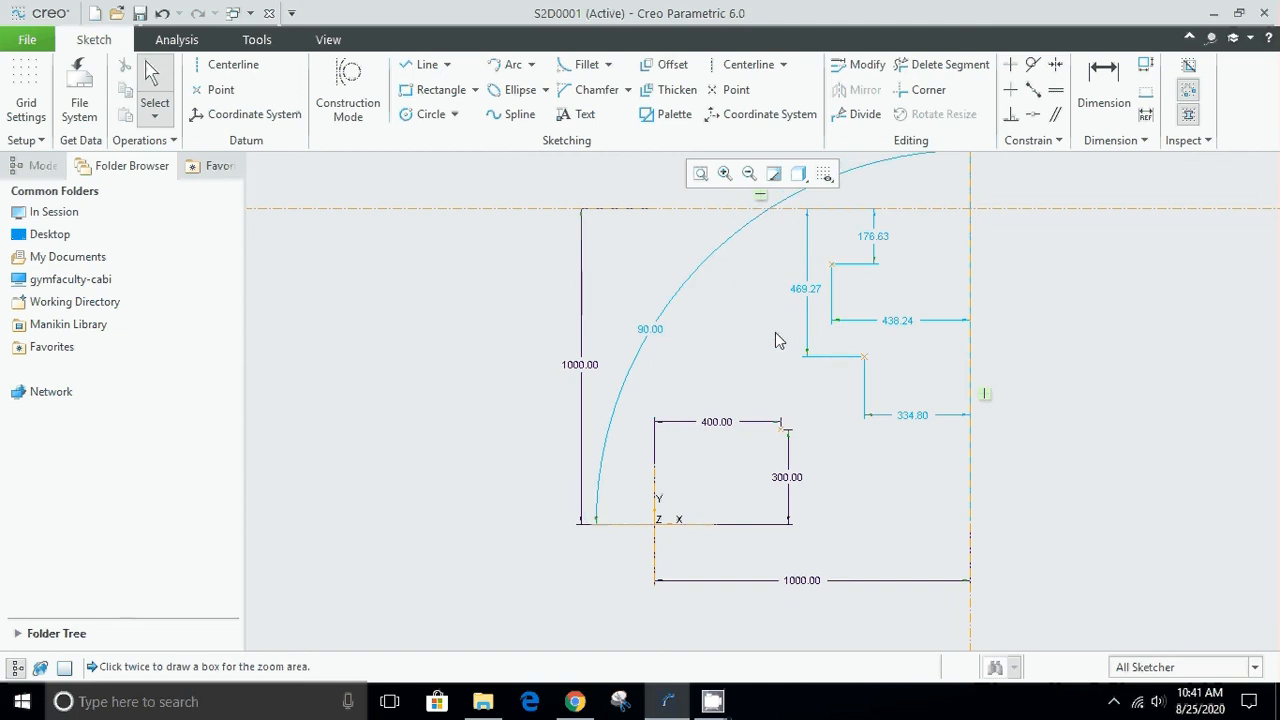
{"action": "left_click", "coordinate": [868, 358]}
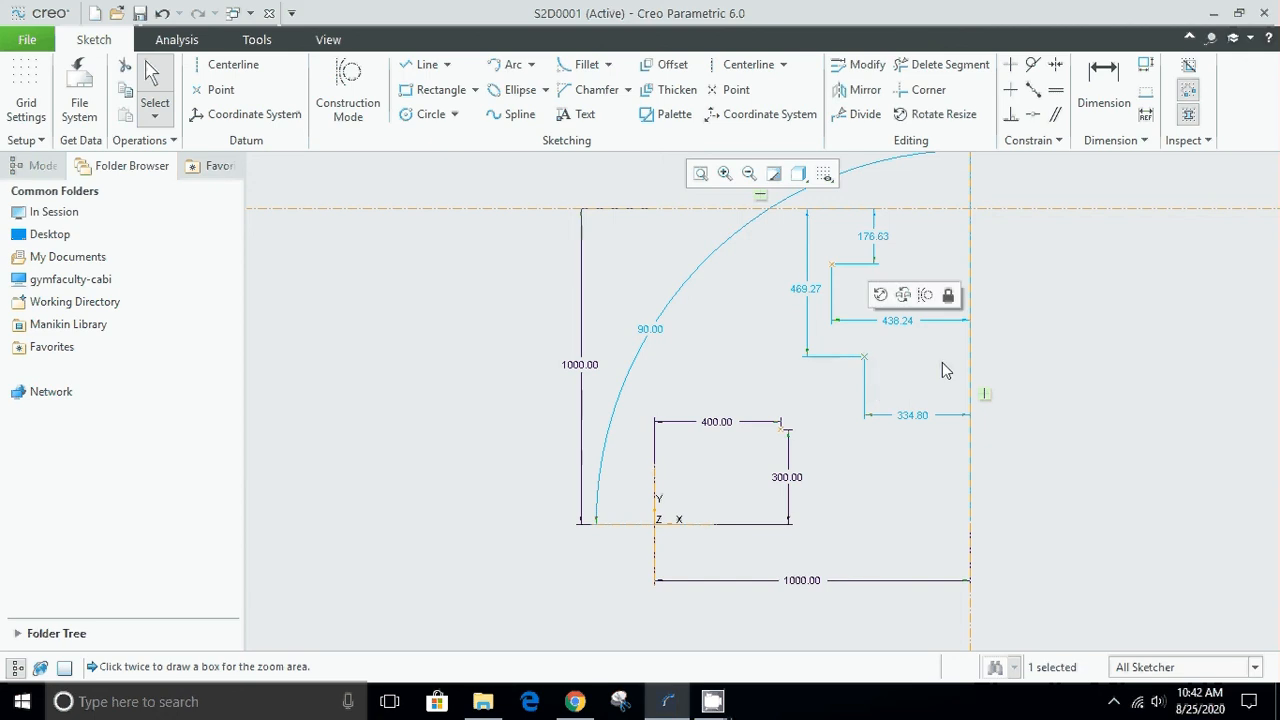
{"action": "key", "text": "Delete"}
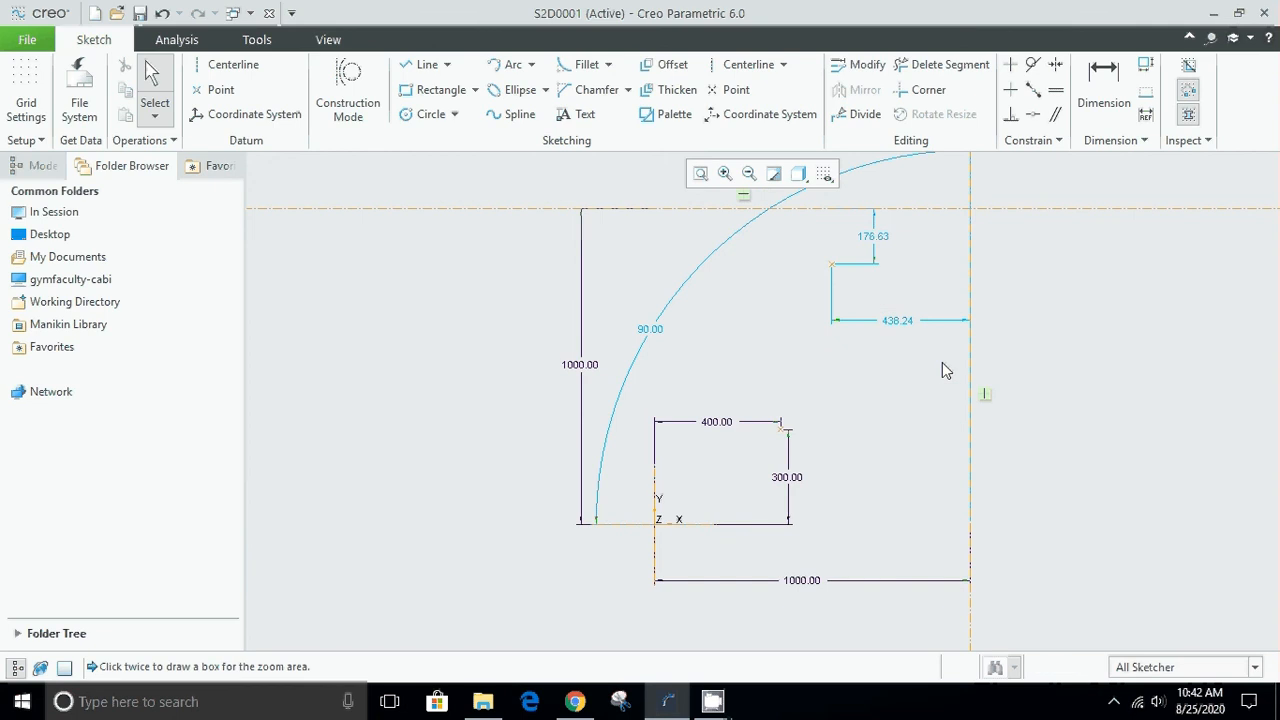
{"action": "left_click", "coordinate": [788, 366]}
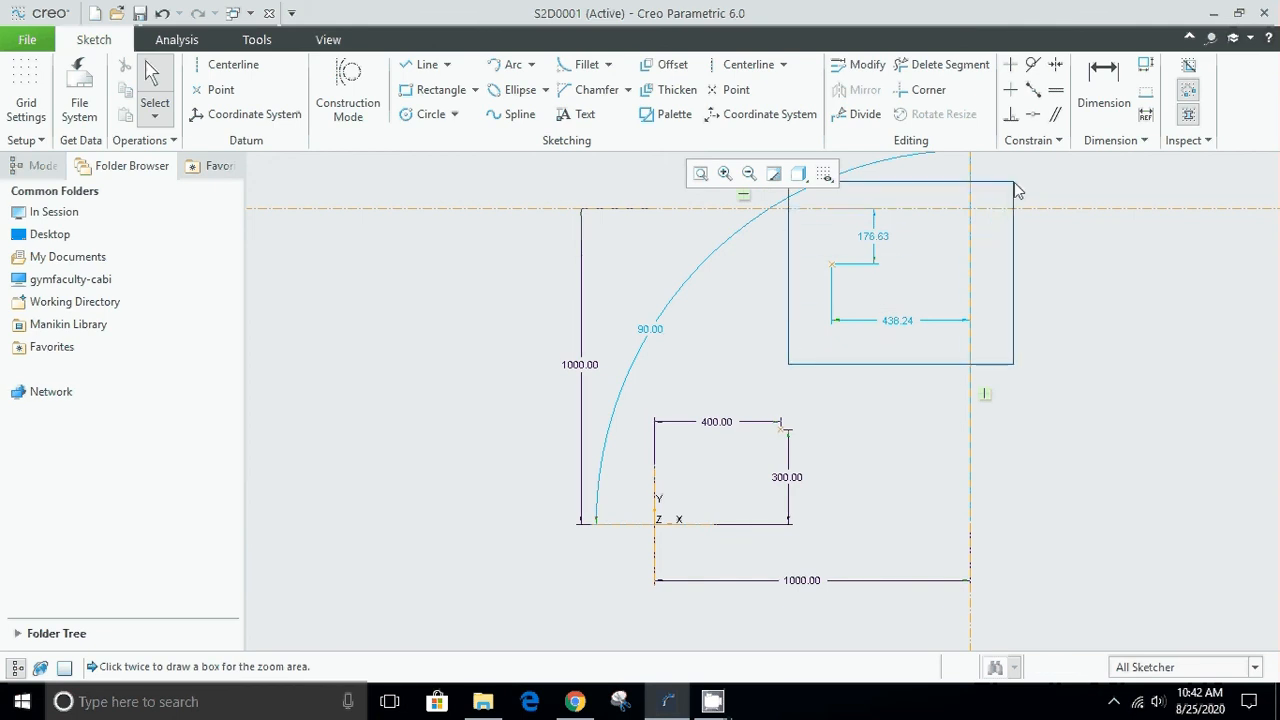
{"action": "left_click", "coordinate": [1016, 190]}
{"action": "key", "text": "Delete"}
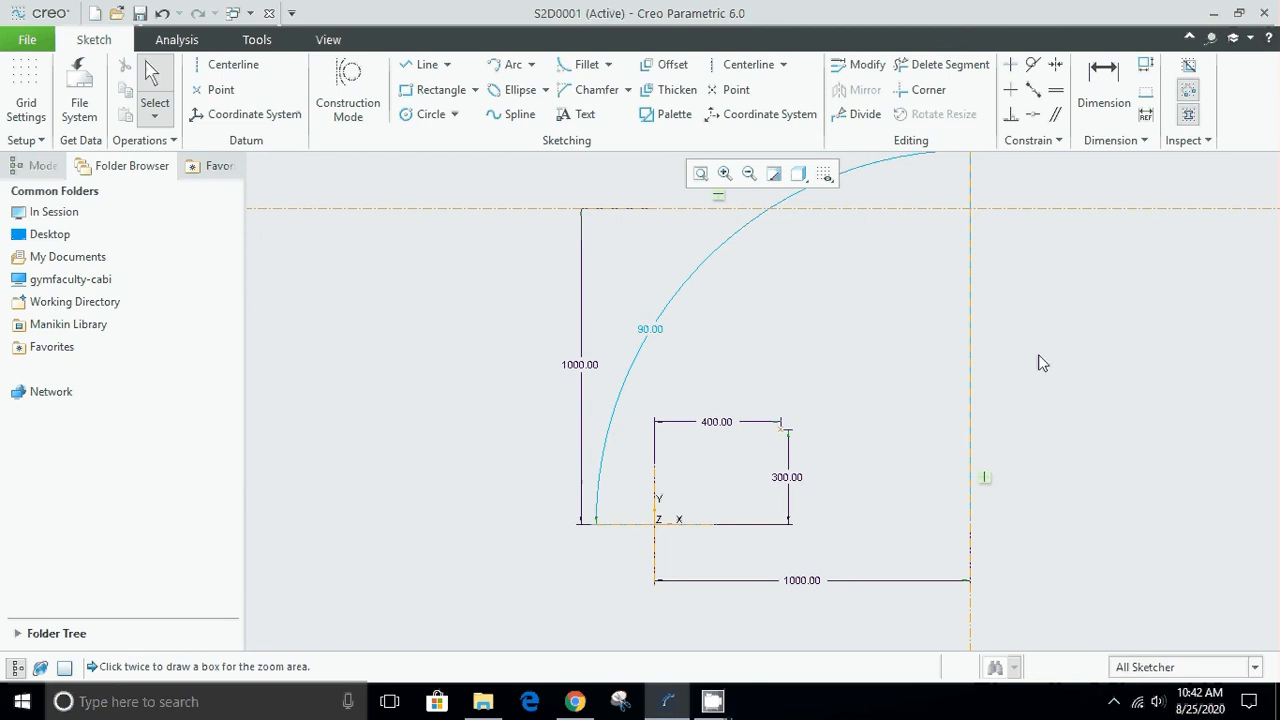
- Delete the vertical and horizontal centerlines from the sketch
{"action": "left_click", "coordinate": [972, 194]}
{"action": "key", "text": "Delete"}
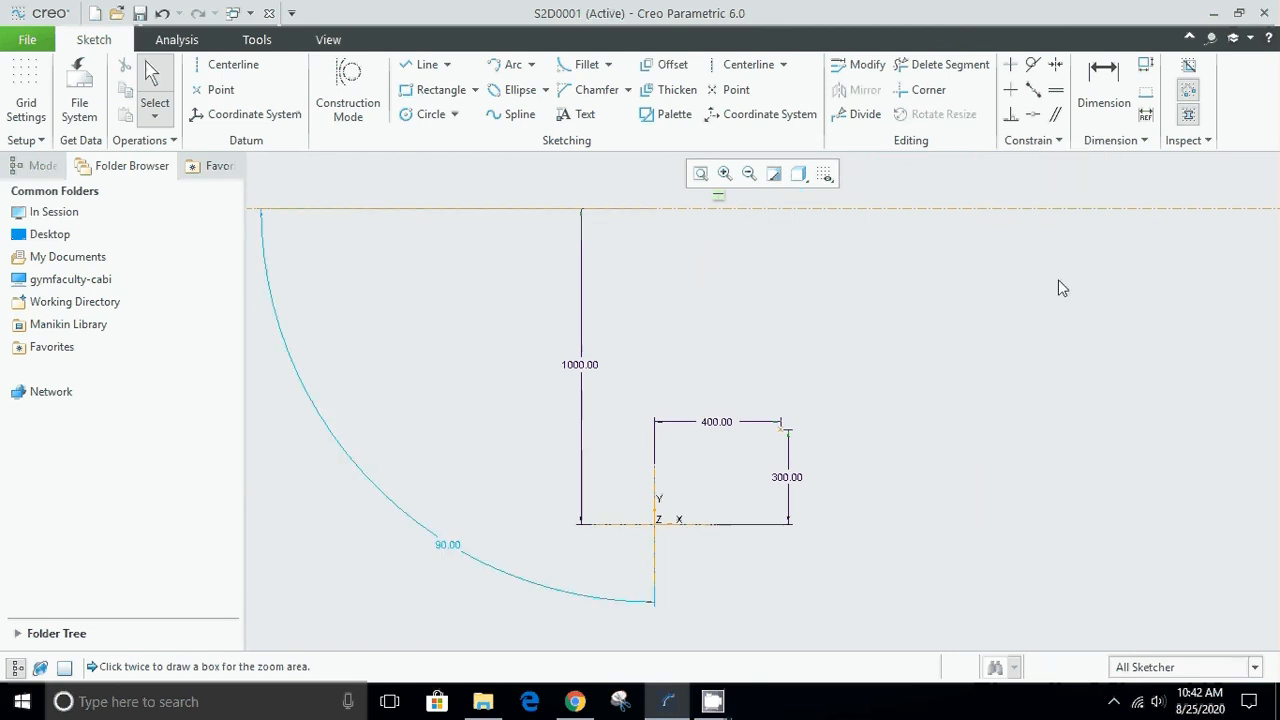
{"action": "left_click", "coordinate": [985, 208]}
{"action": "key", "text": "Delete"}
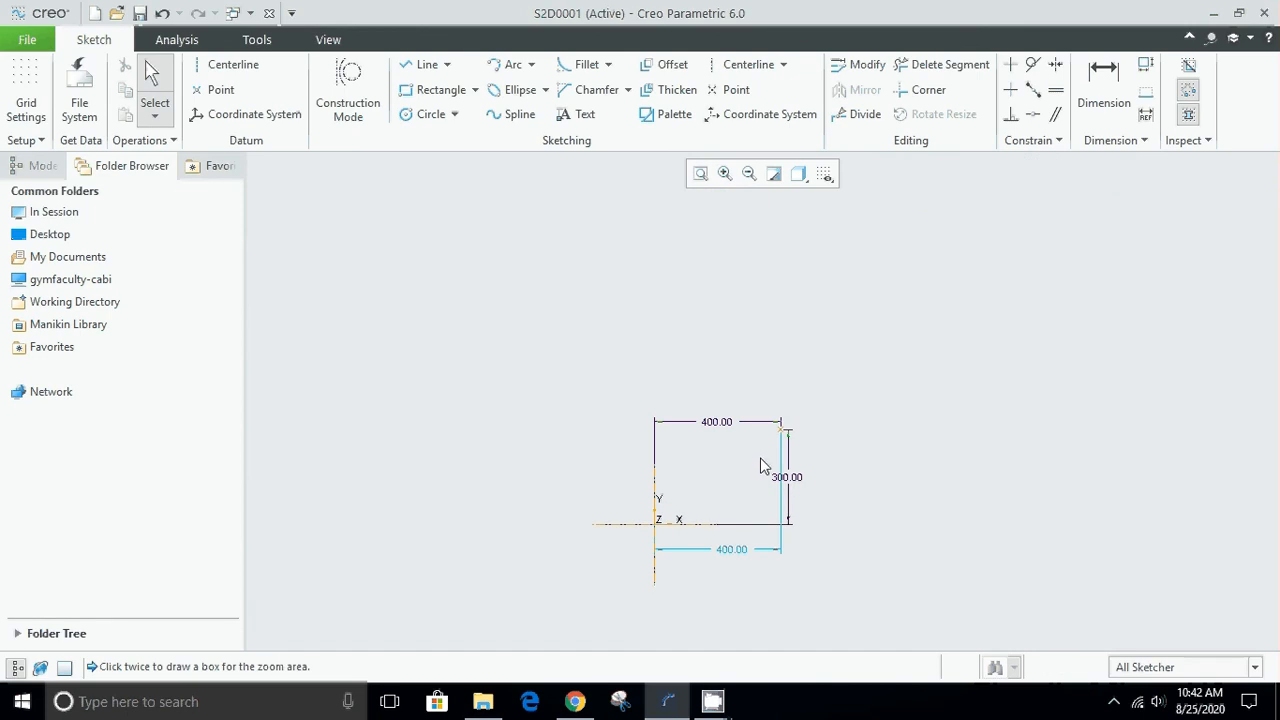
- Delete the remaining datum point and the coordinate system to empty the sketch
{"action": "left_click_drag", "start_coordinate": [811, 380], "coordinate": [758, 477]}
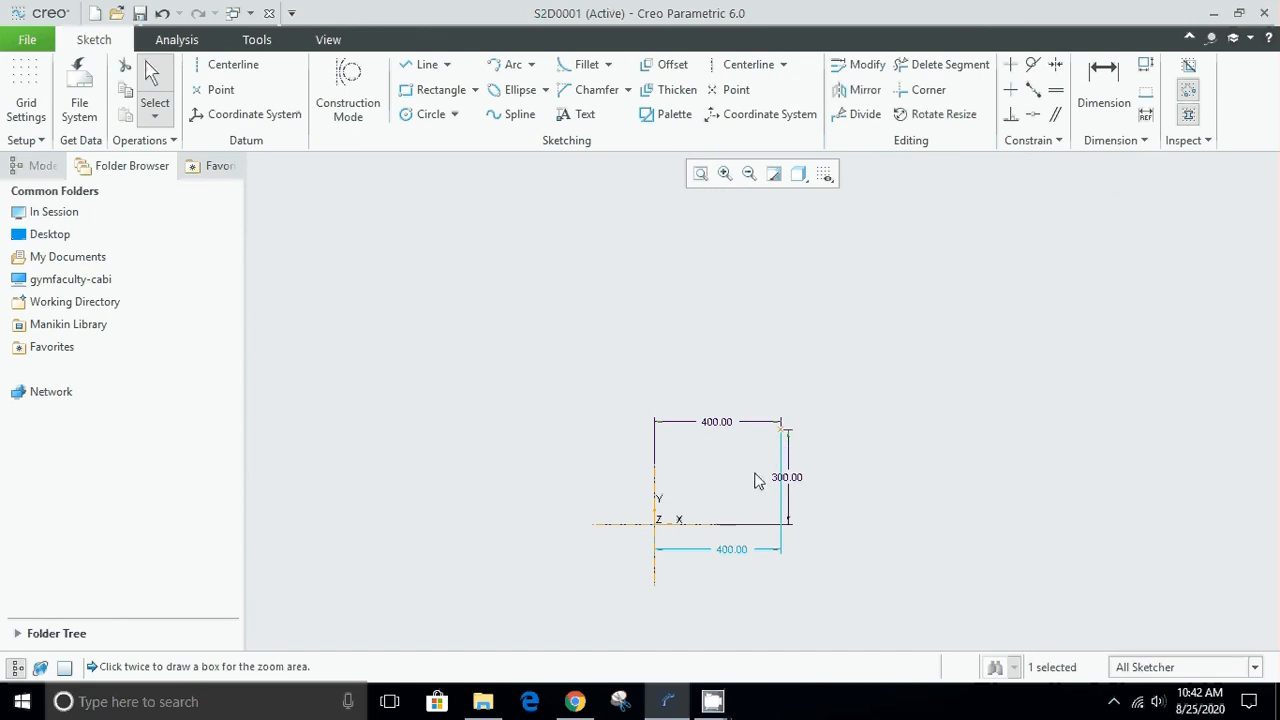
{"action": "key", "text": "Delete"}
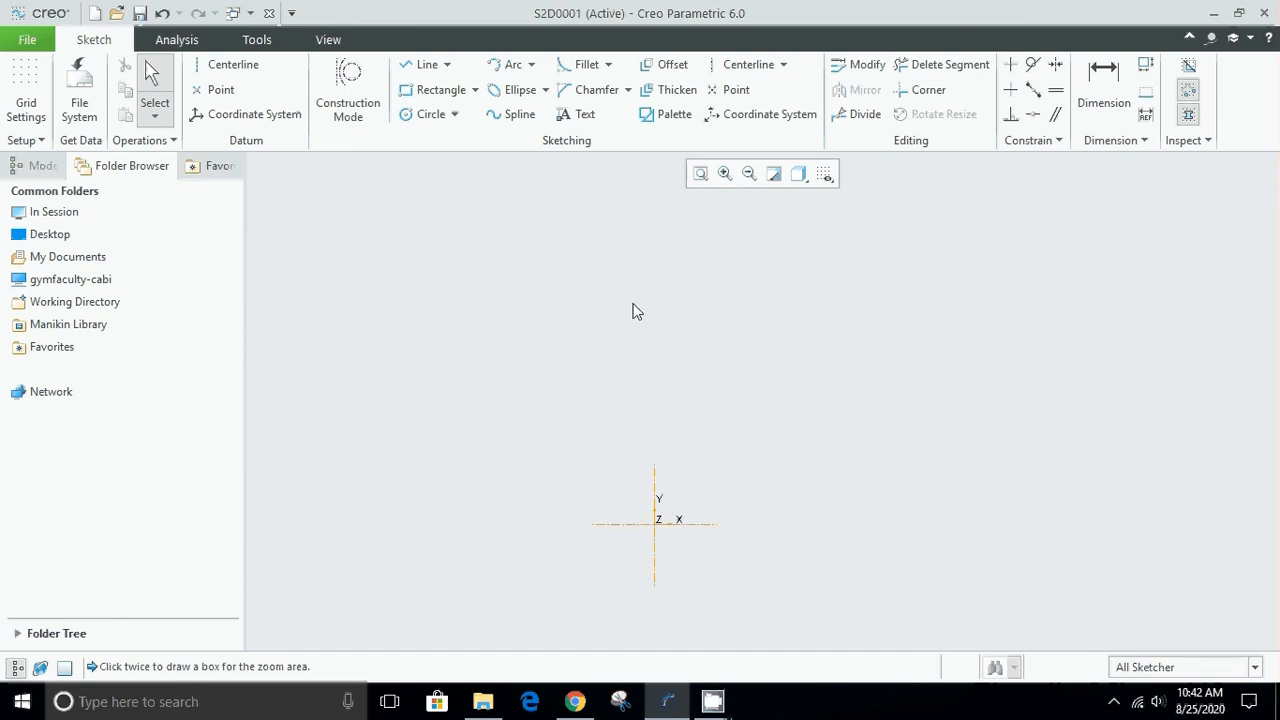
{"action": "left_click", "coordinate": [657, 527]}
{"action": "left_click_drag", "start_coordinate": [578, 601], "coordinate": [754, 423]}
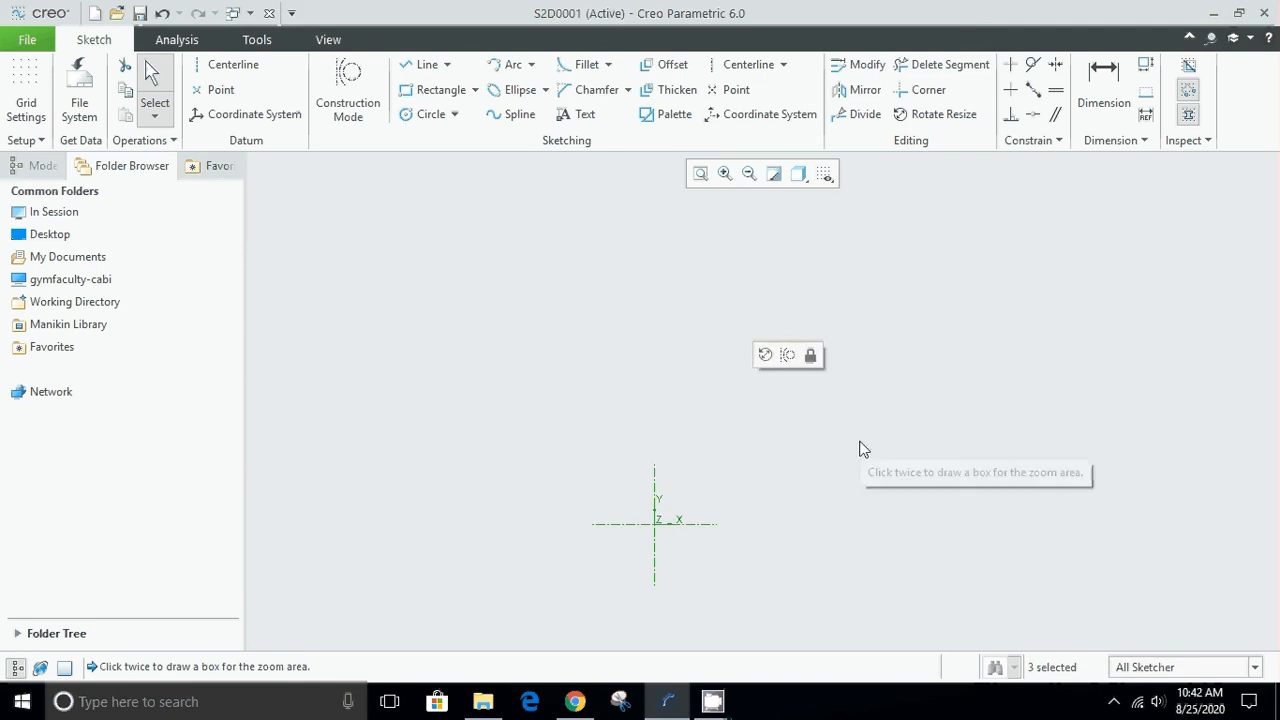
{"action": "key", "text": "Delete"}
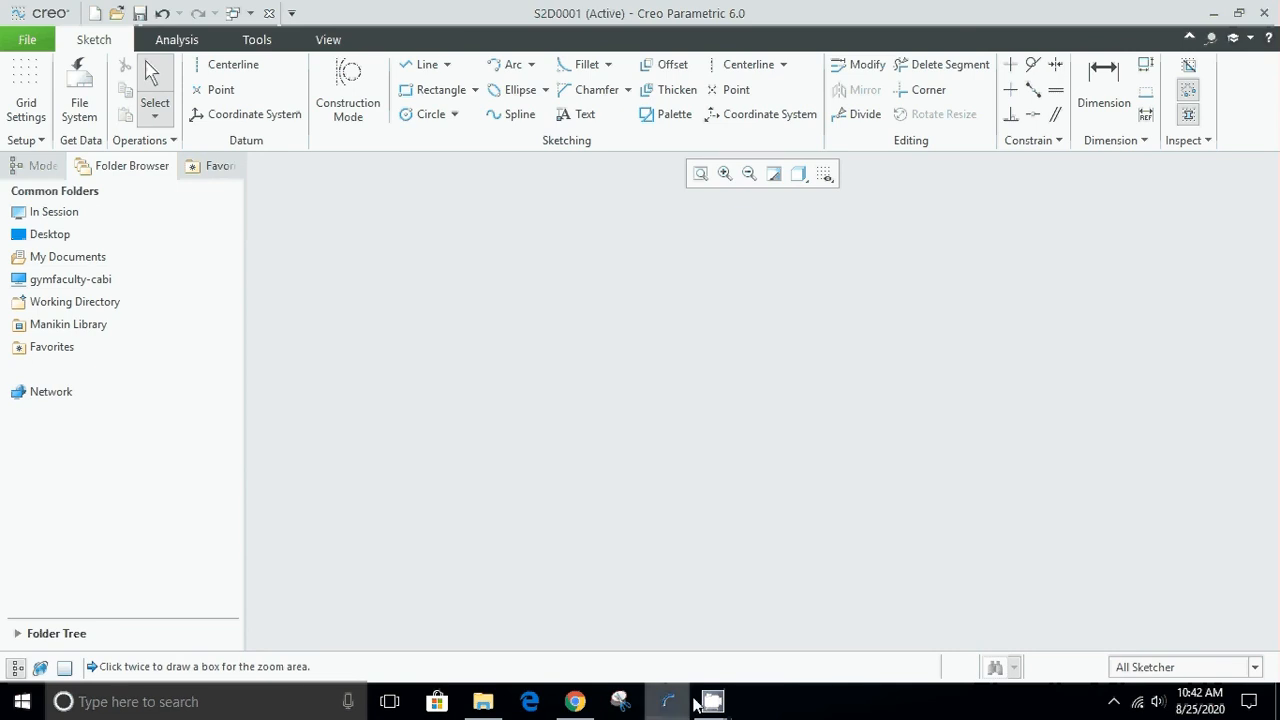
{"action": "mouse_move", "coordinate": [713, 700]}
{"action": "left_click", "coordinate": [581, 621]}
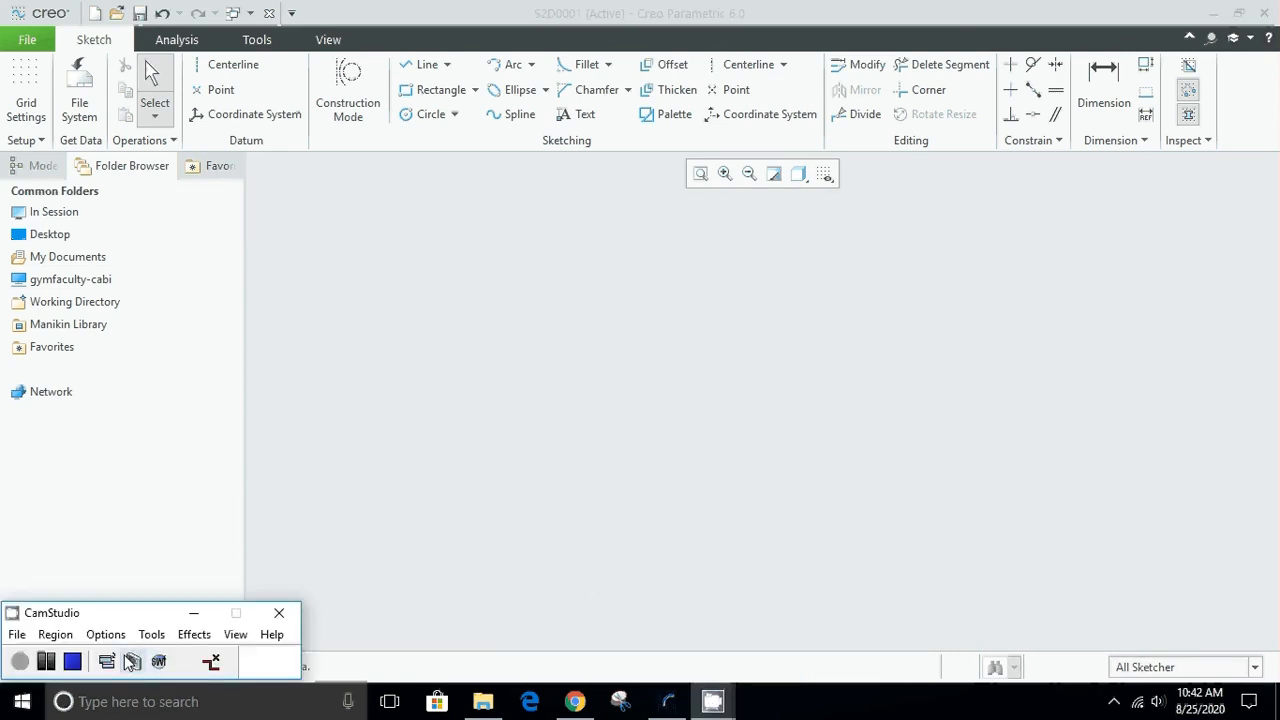
{"action": "left_click", "coordinate": [22, 667]}
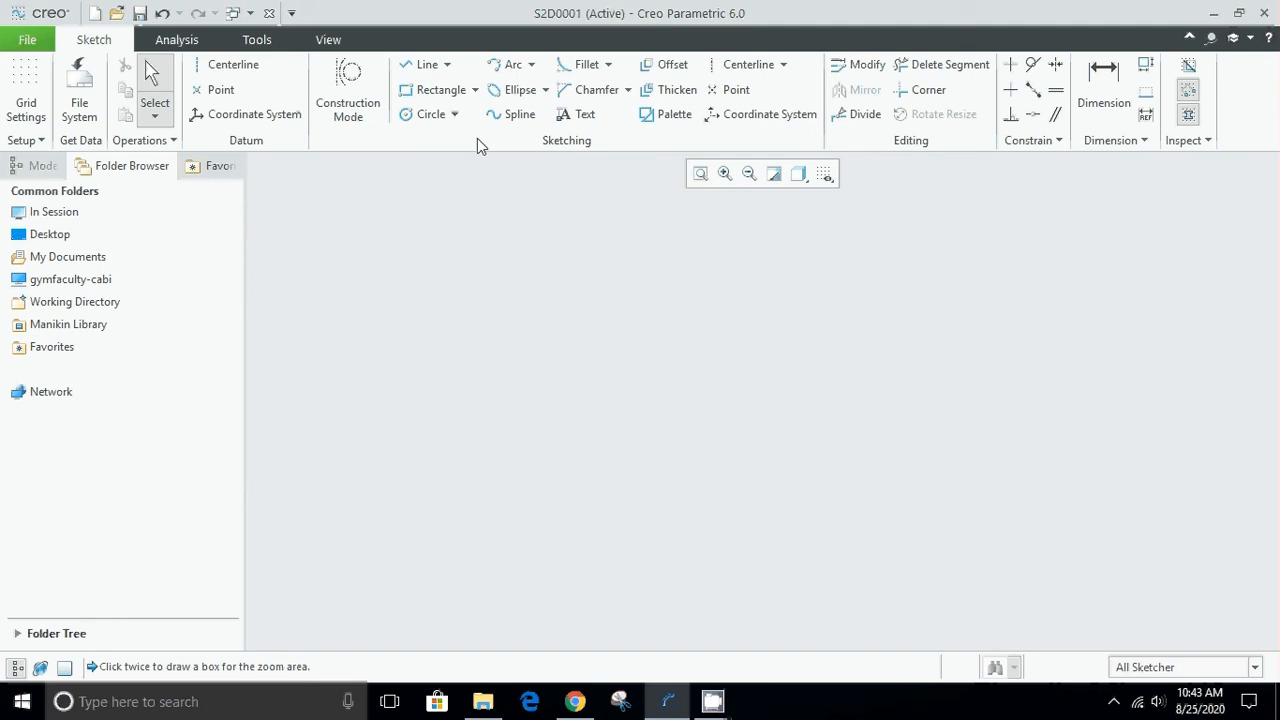
- Draw a descending stair-shaped Line Chain with three equal horizontals about 478 long and vertical drops of about 249, 350 and 350
{"action": "left_click", "coordinate": [449, 66]}
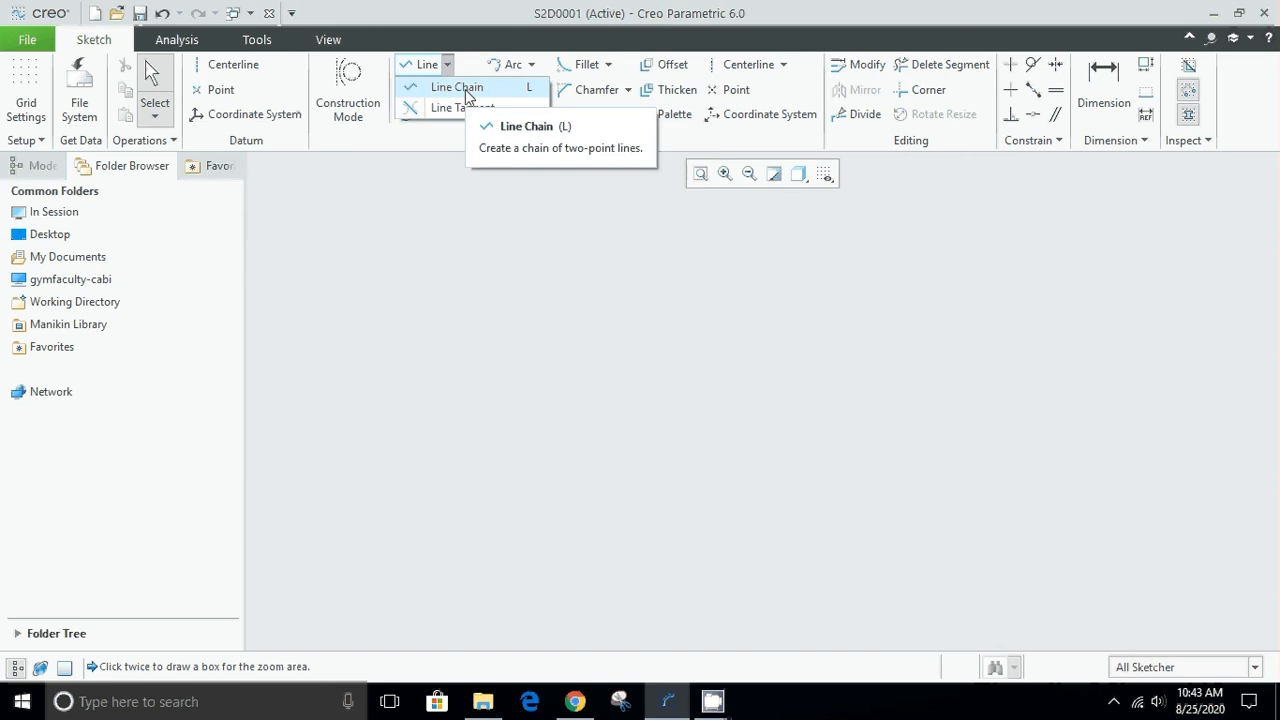
{"action": "left_click", "coordinate": [465, 88]}
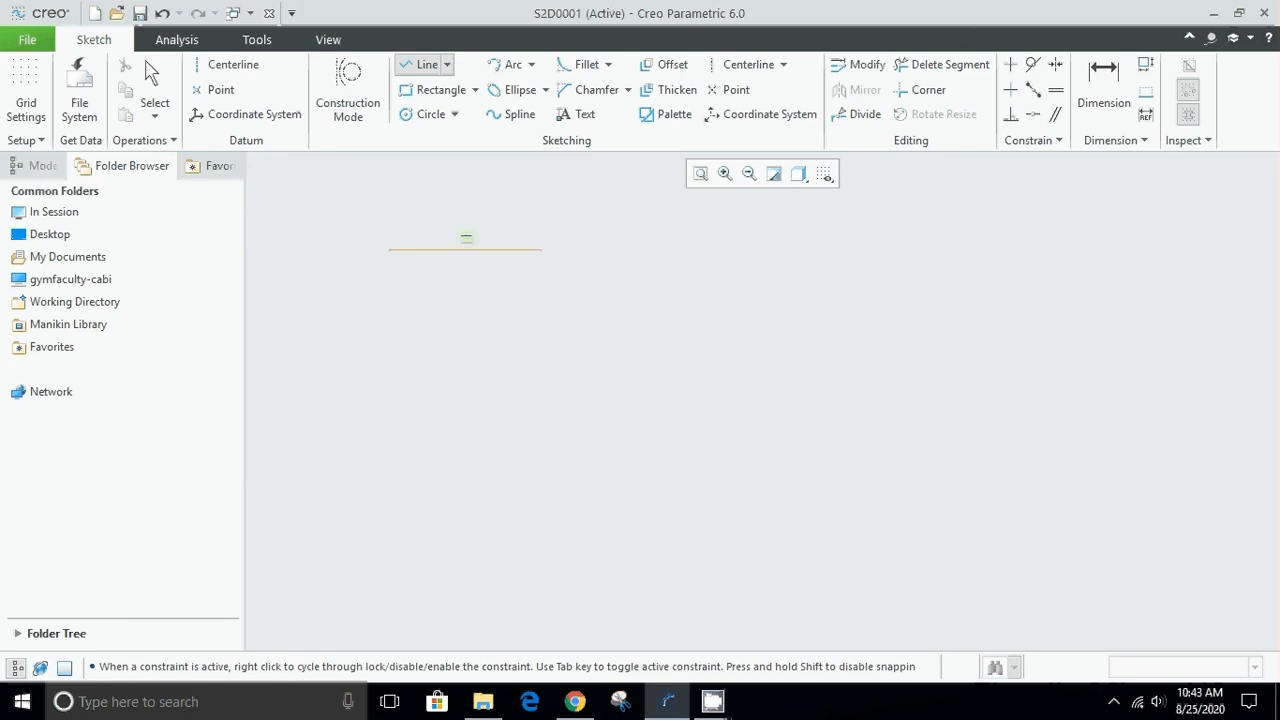
{"action": "left_click", "coordinate": [540, 250]}
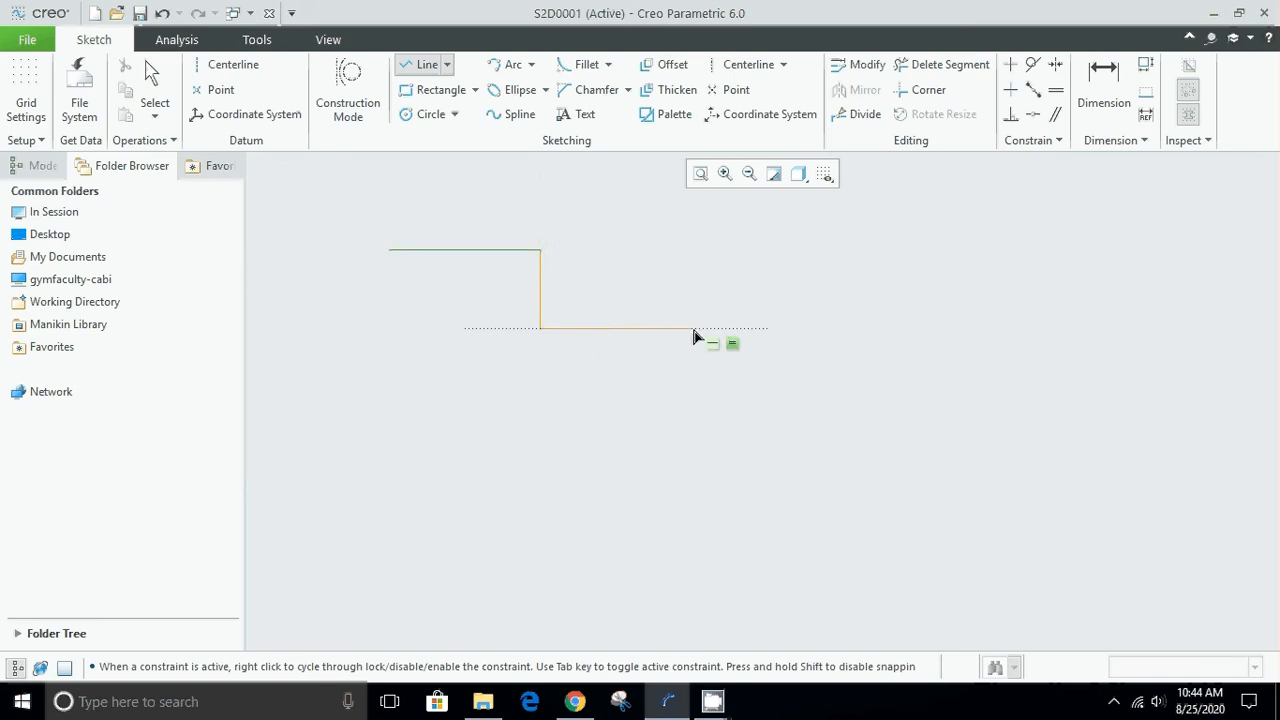
{"action": "left_click", "coordinate": [691, 329]}
{"action": "left_click", "coordinate": [691, 438]}
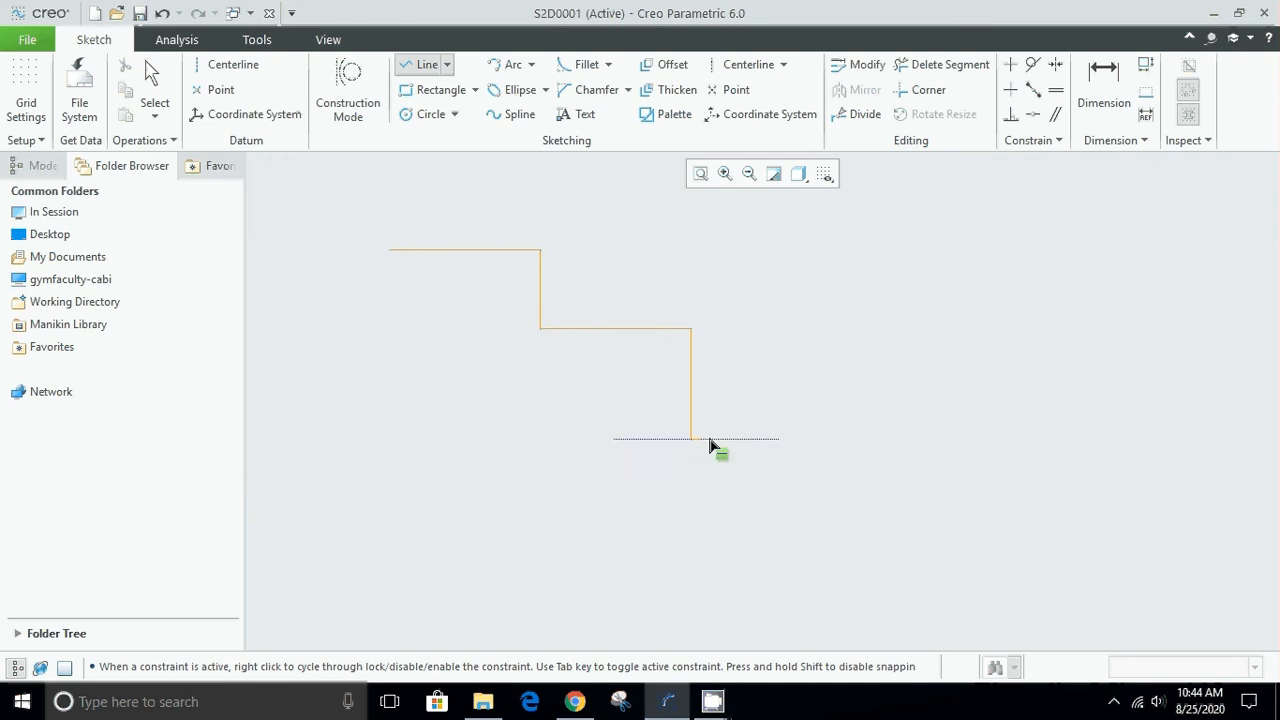
{"action": "left_click", "coordinate": [844, 440]}
{"action": "left_click", "coordinate": [848, 550]}
{"action": "middle_click", "coordinate": [913, 485]}
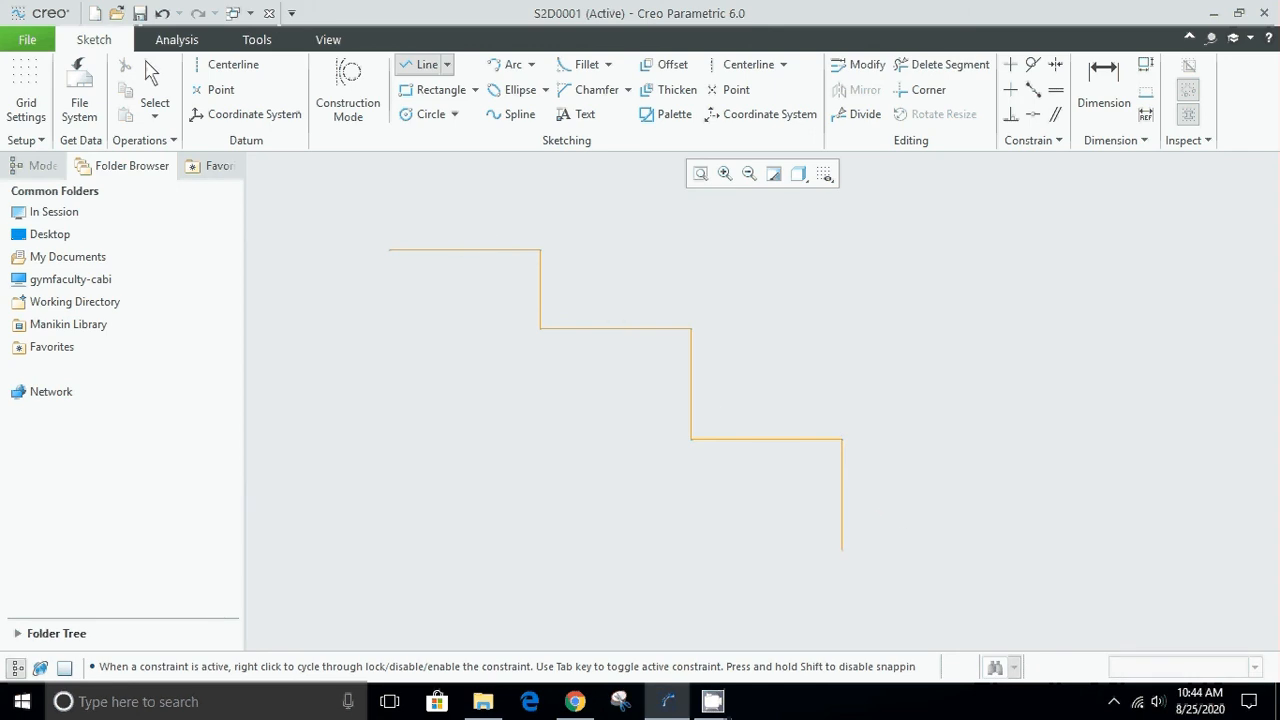
{"action": "middle_click", "coordinate": [920, 435]}
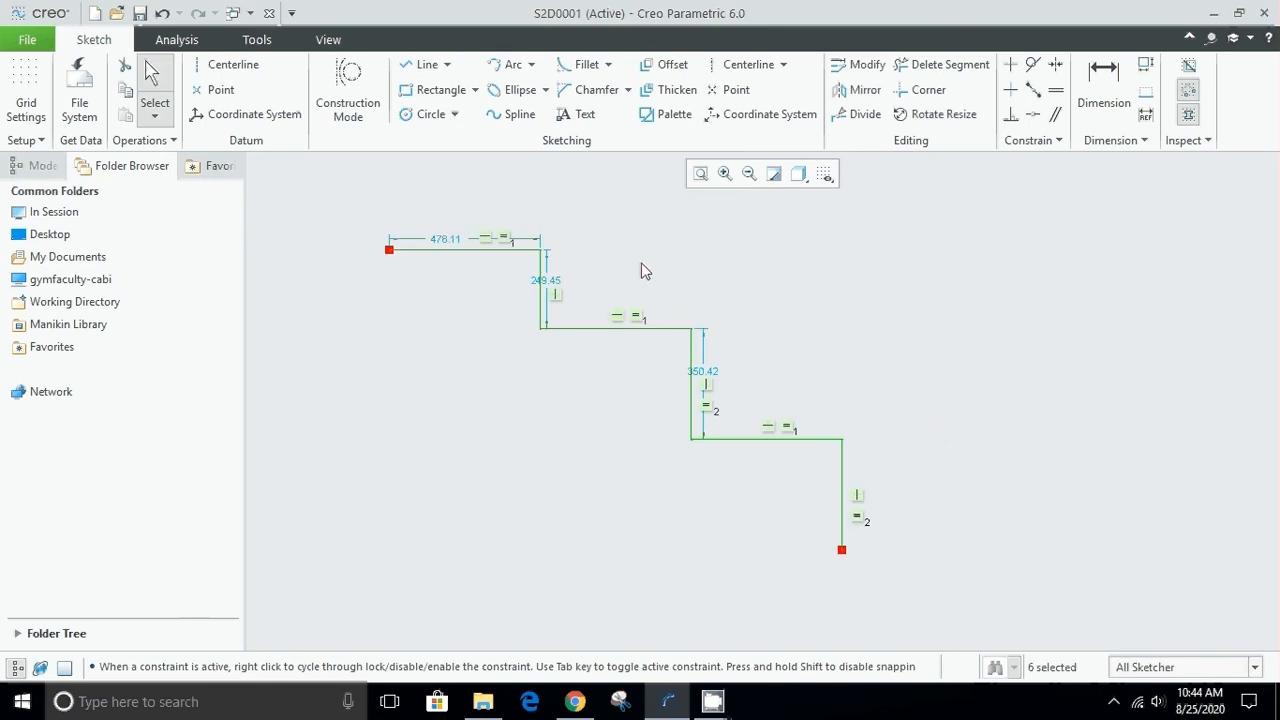
- Set the top horizontal line's length to 500 and move its dimension higher above the line
{"action": "double_click", "coordinate": [445, 248]}
{"action": "type", "text": "500"}
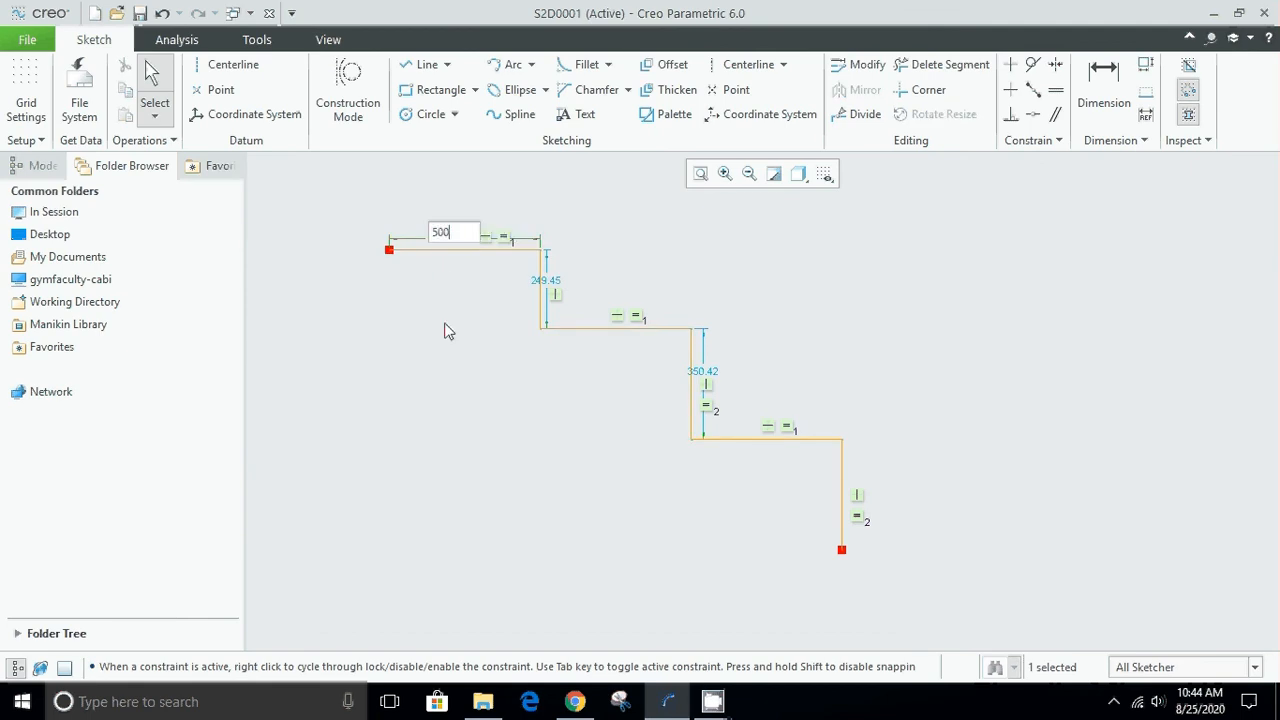
{"action": "key", "text": "Return"}
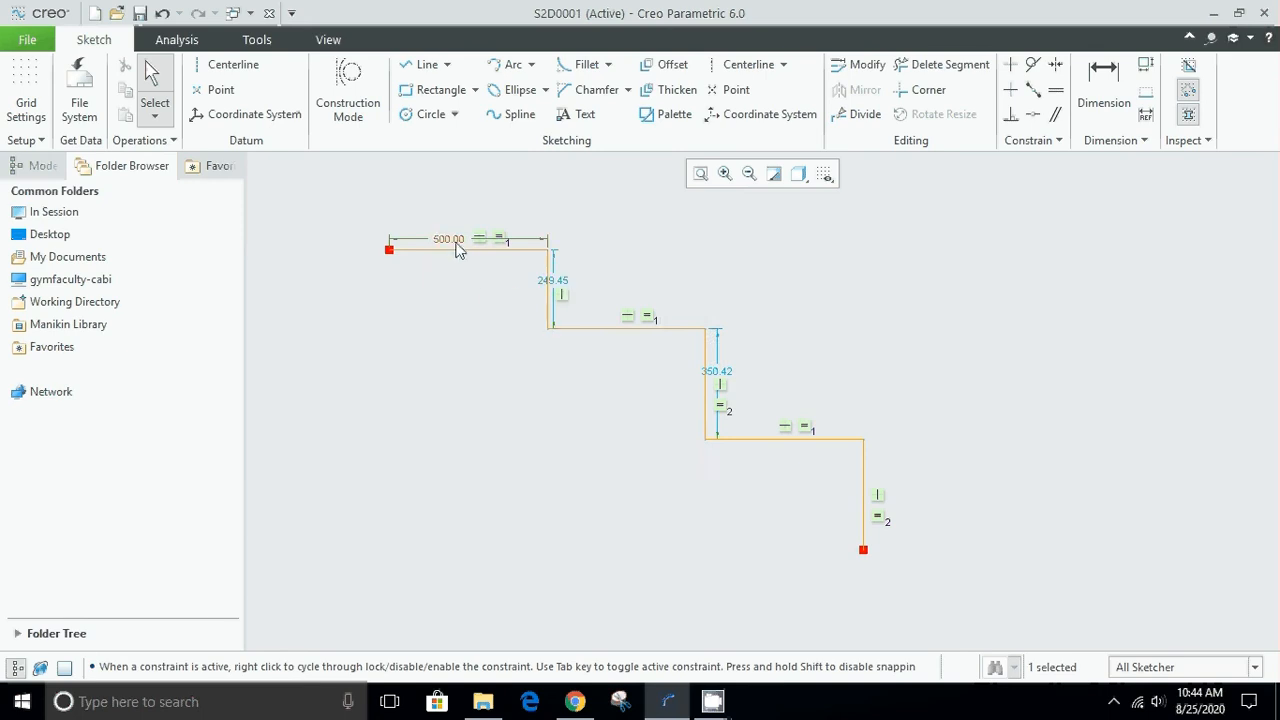
{"action": "left_click_drag", "start_coordinate": [451, 240], "coordinate": [461, 205]}
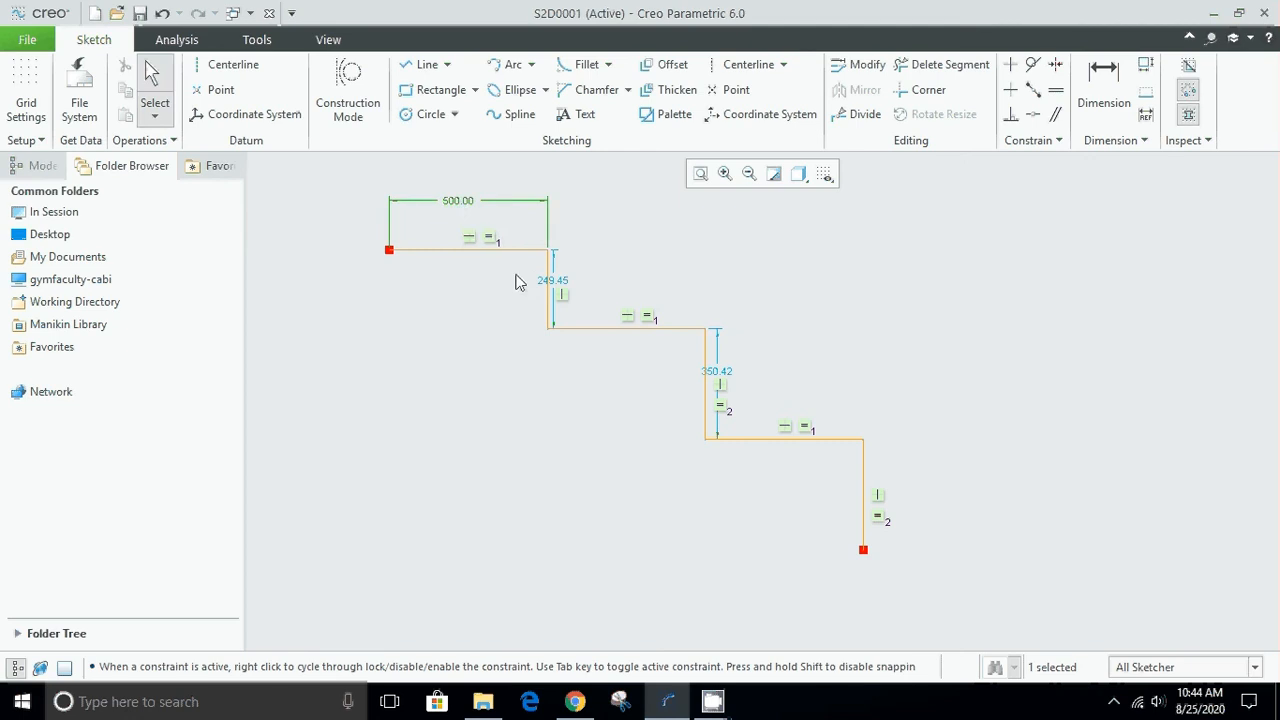
- Move the first vertical line's dimension away from the line and set its length to 300
{"action": "left_click_drag", "start_coordinate": [556, 283], "coordinate": [594, 292]}
{"action": "double_click", "coordinate": [592, 290]}
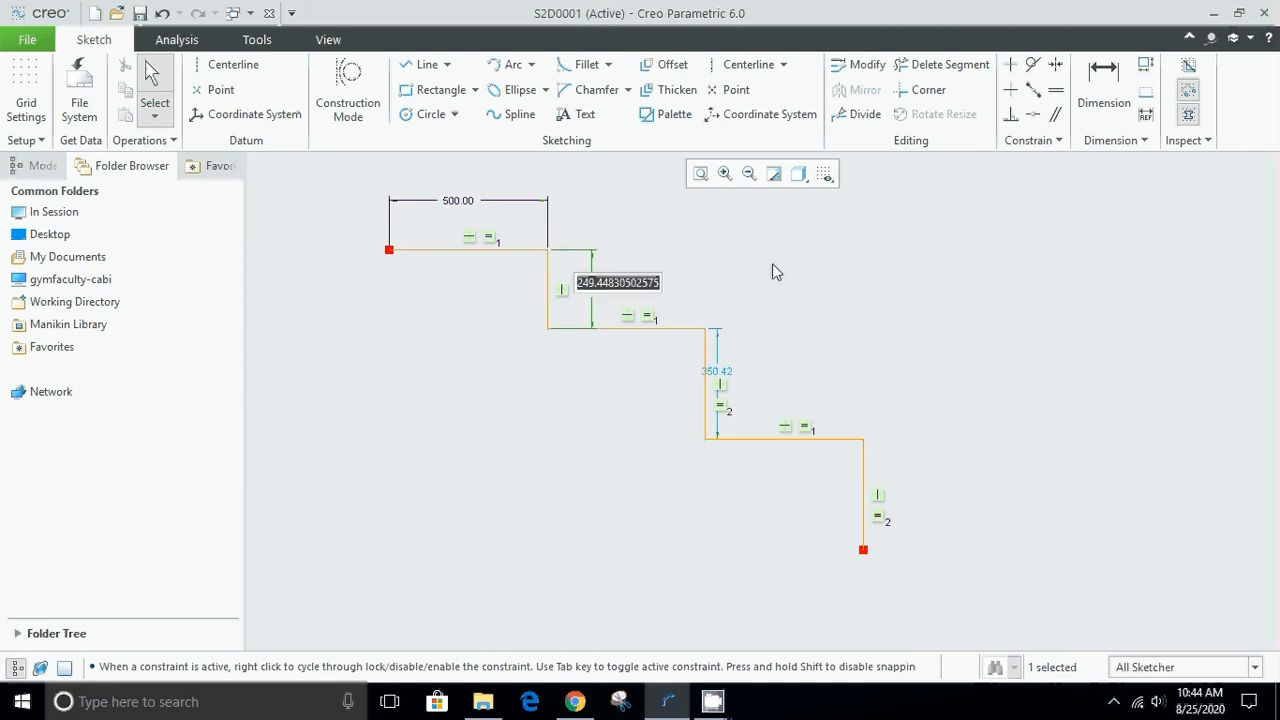
{"action": "type", "text": "300"}
{"action": "key", "text": "Return"}
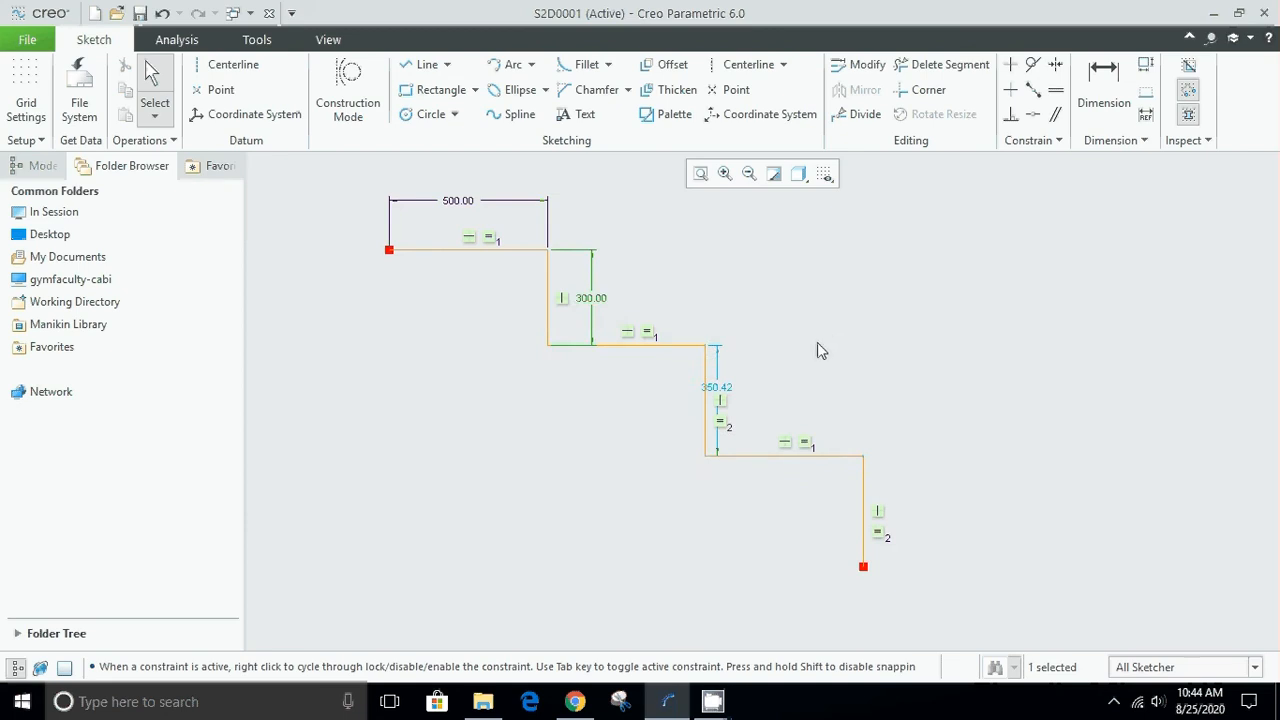
- Move the second vertical line's dimension clear of the constraint symbols and set its length to 400
{"action": "left_click_drag", "start_coordinate": [720, 398], "coordinate": [747, 406]}
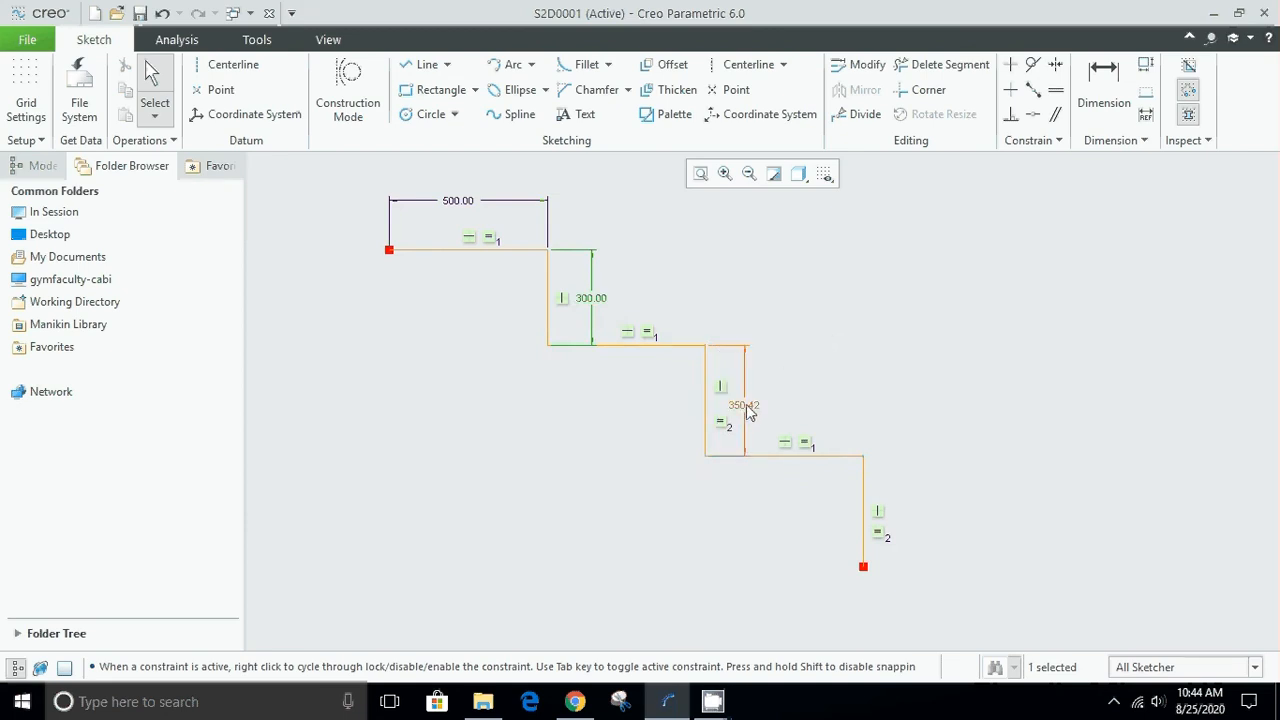
{"action": "double_click", "coordinate": [753, 405]}
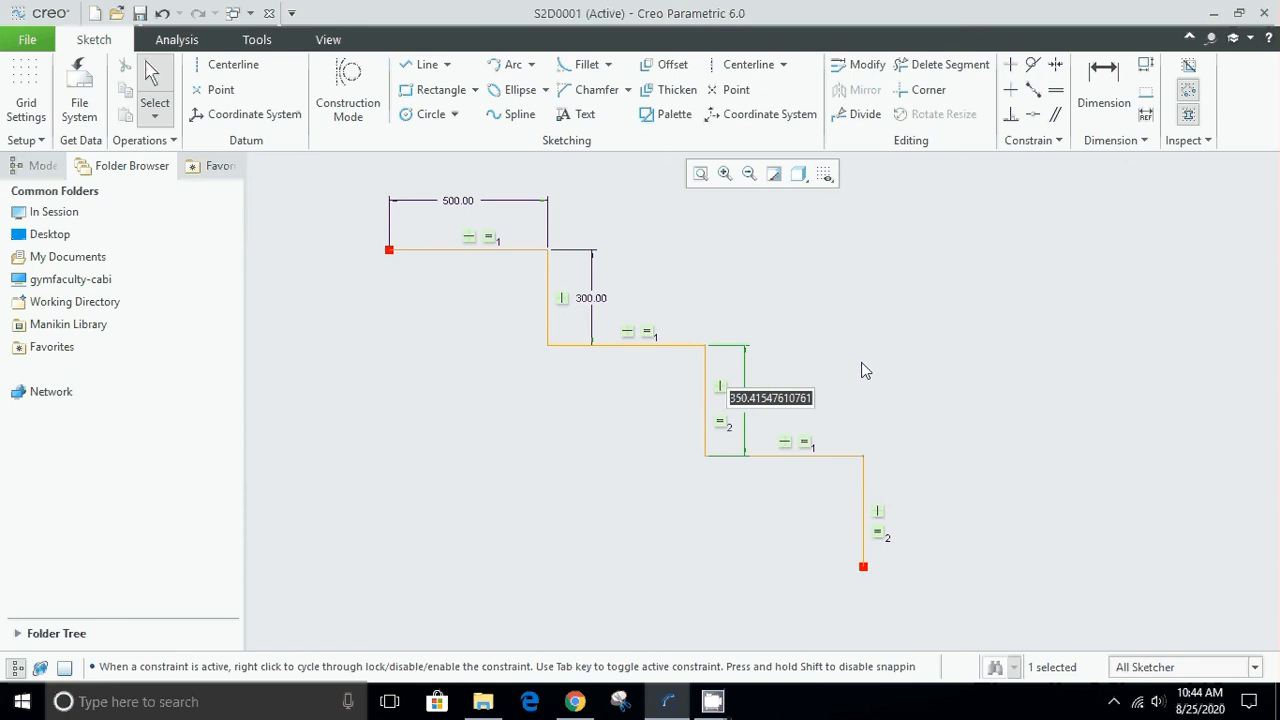
{"action": "type", "text": "400"}
{"action": "key", "text": "Return"}
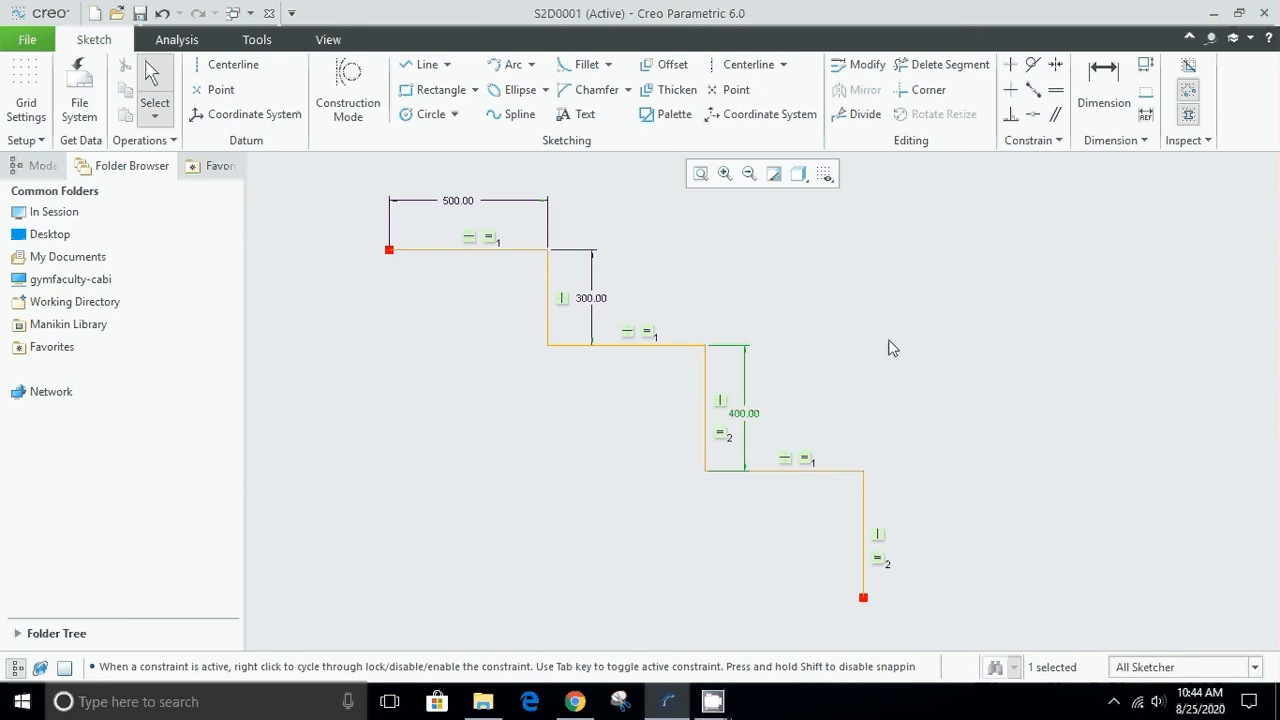
{"action": "left_click", "coordinate": [889, 341]}
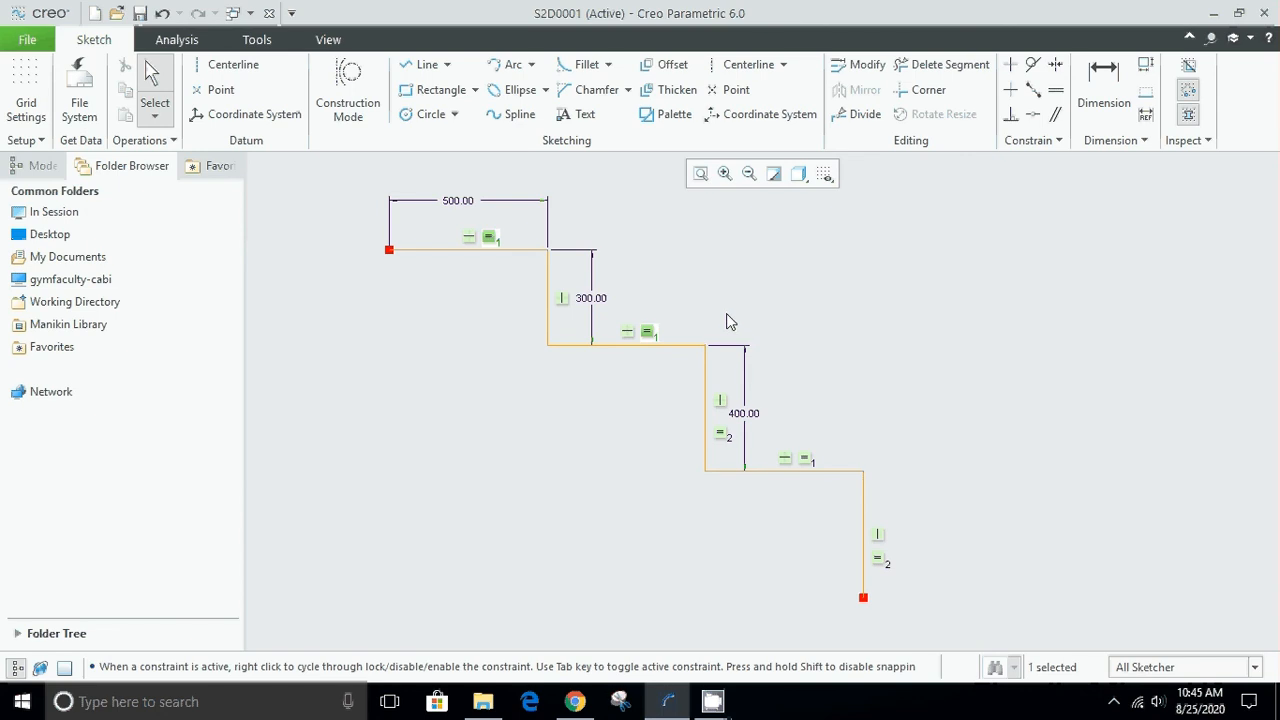
- Delete the middle horizontal line's equal-length constraint, move its dimension below the line and set the length to 600
{"action": "key", "text": "Delete"}
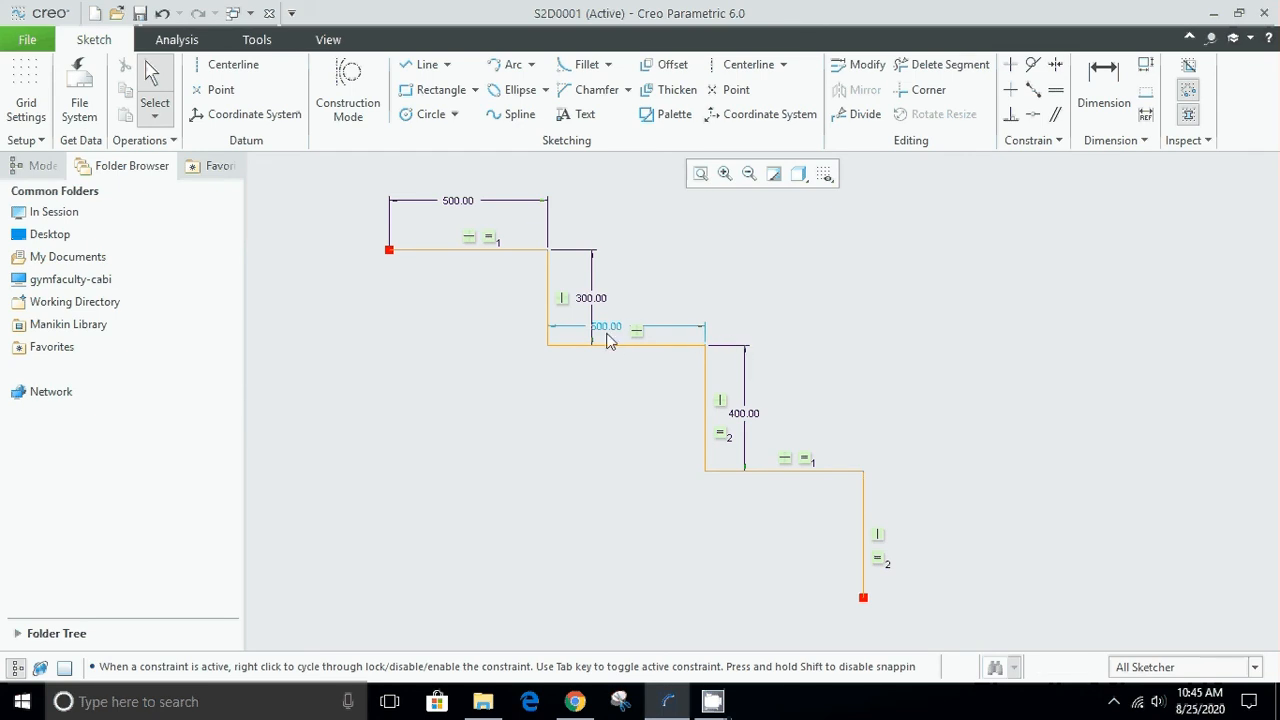
{"action": "left_click_drag", "start_coordinate": [609, 340], "coordinate": [620, 383]}
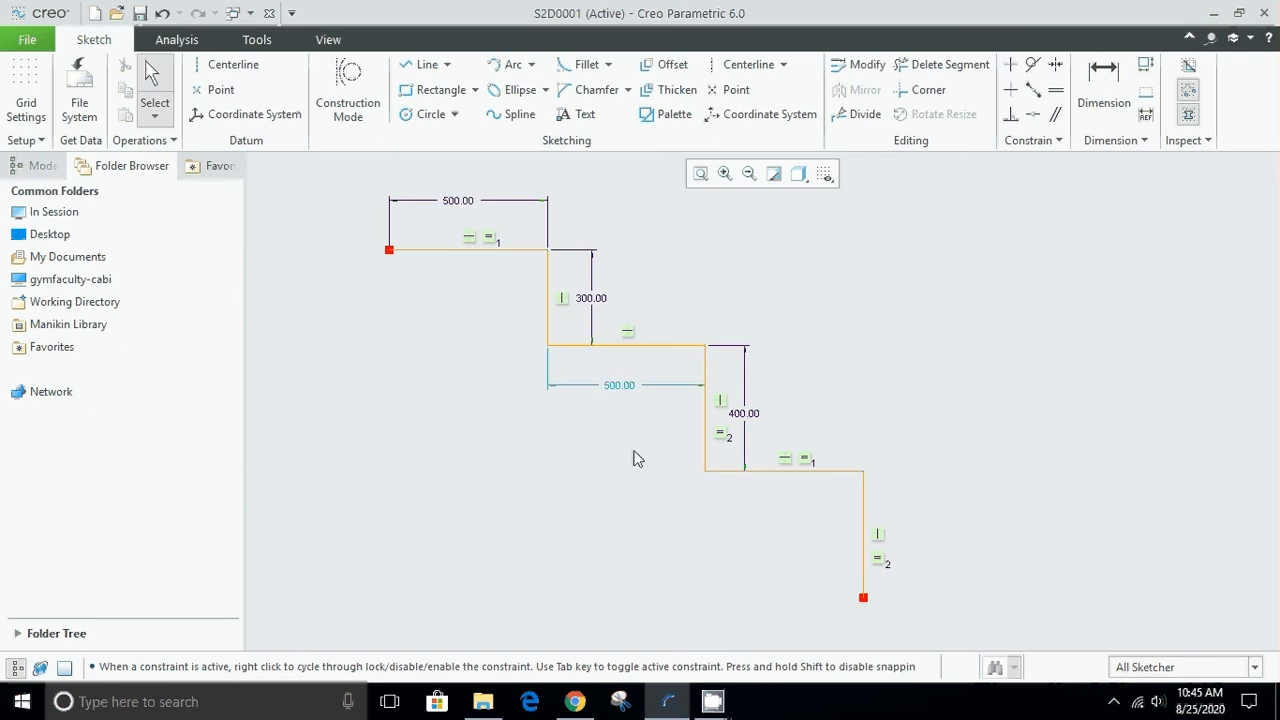
{"action": "double_click", "coordinate": [622, 387]}
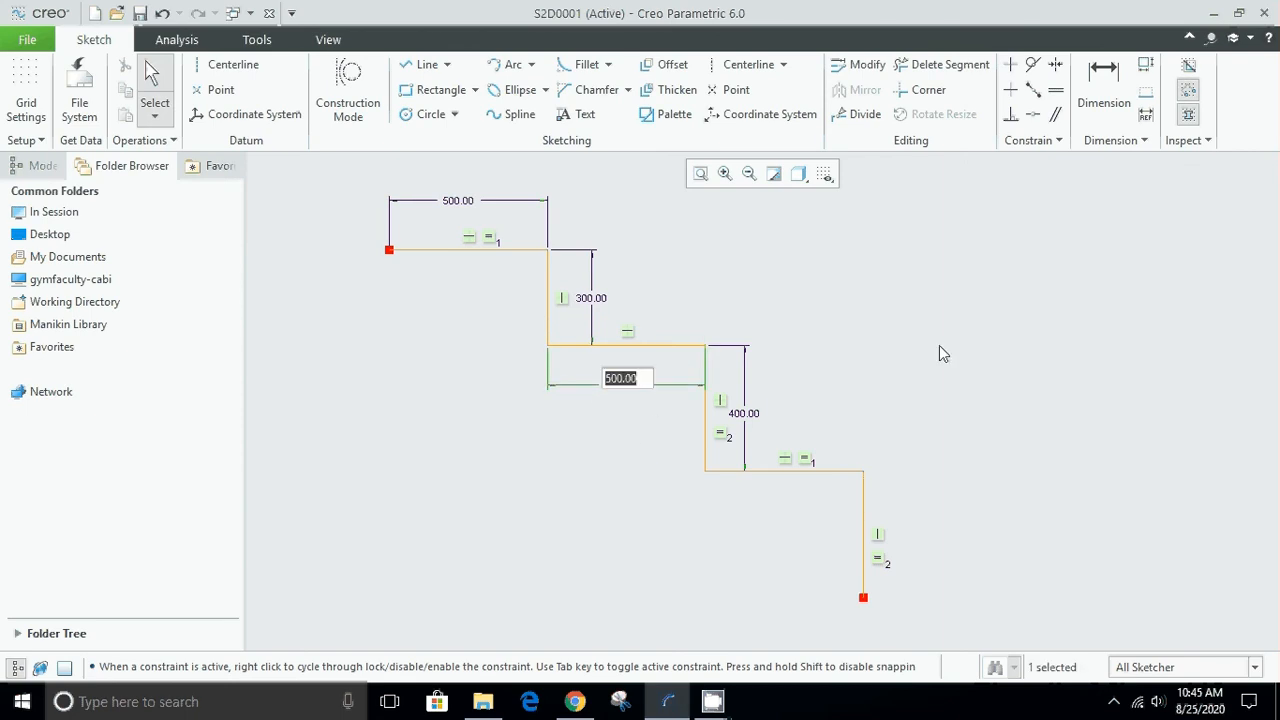
{"action": "type", "text": "600"}
{"action": "key", "text": "Return"}
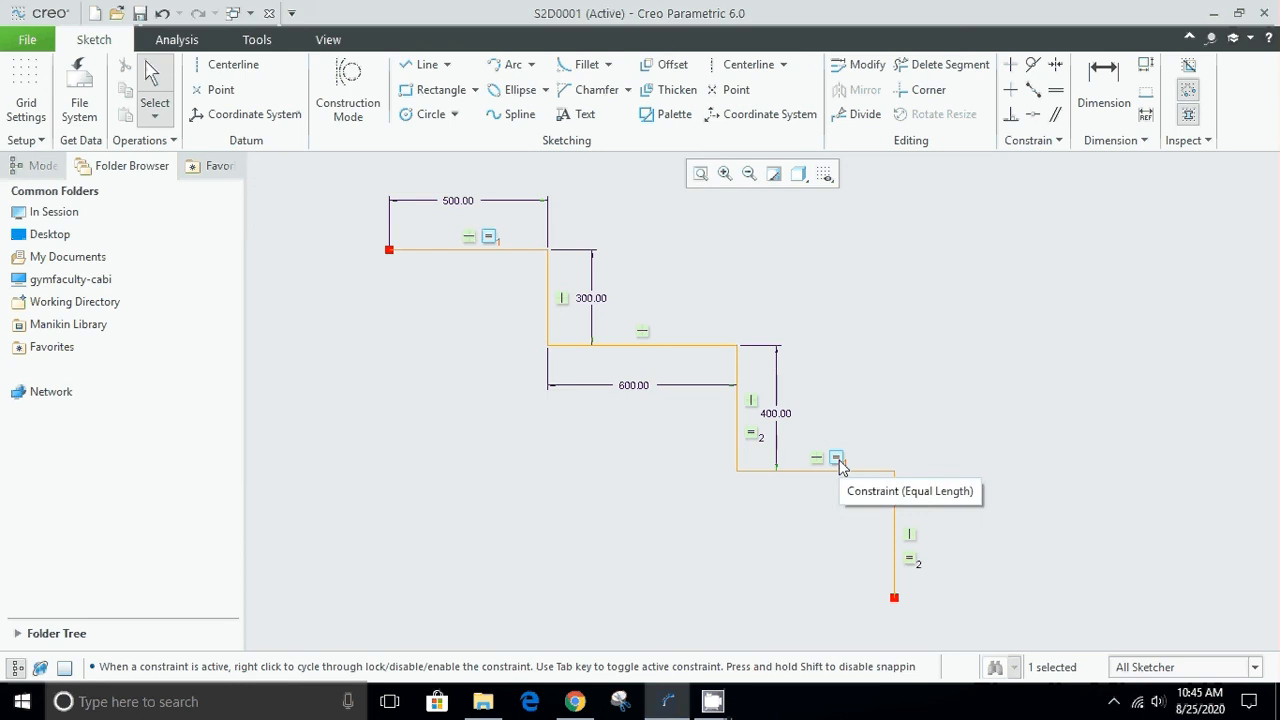
- Delete the lowest horizontal line's equal-length constraint, move its dimension below the line and set the length to 700
{"action": "left_click", "coordinate": [837, 459]}
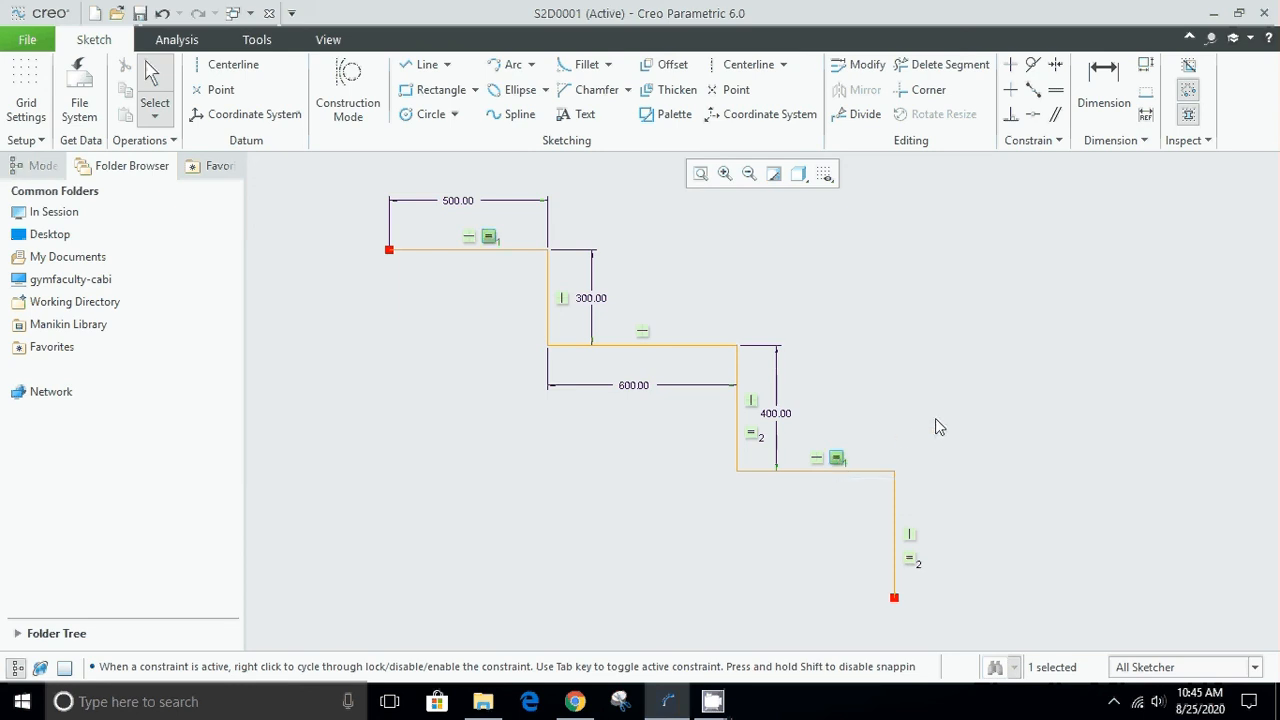
{"action": "key", "text": "Delete"}
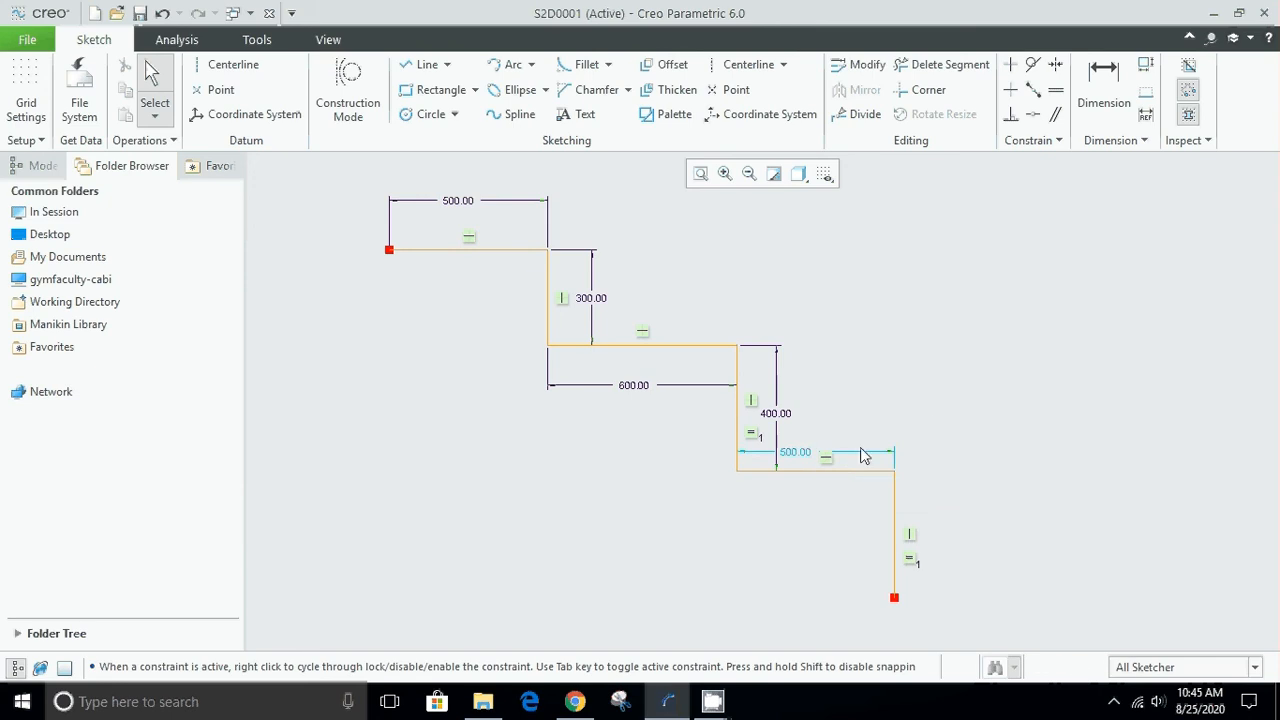
{"action": "left_click_drag", "start_coordinate": [805, 463], "coordinate": [812, 515]}
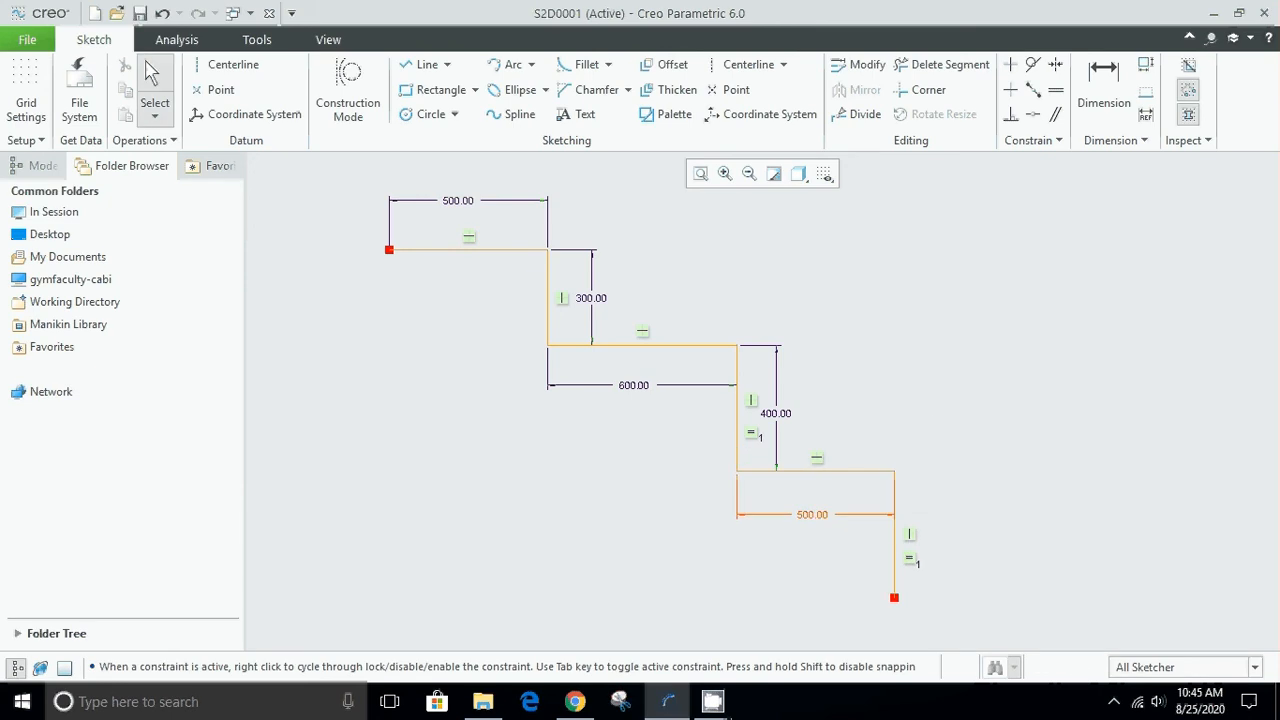
{"action": "double_click", "coordinate": [815, 510]}
{"action": "type", "text": "700"}
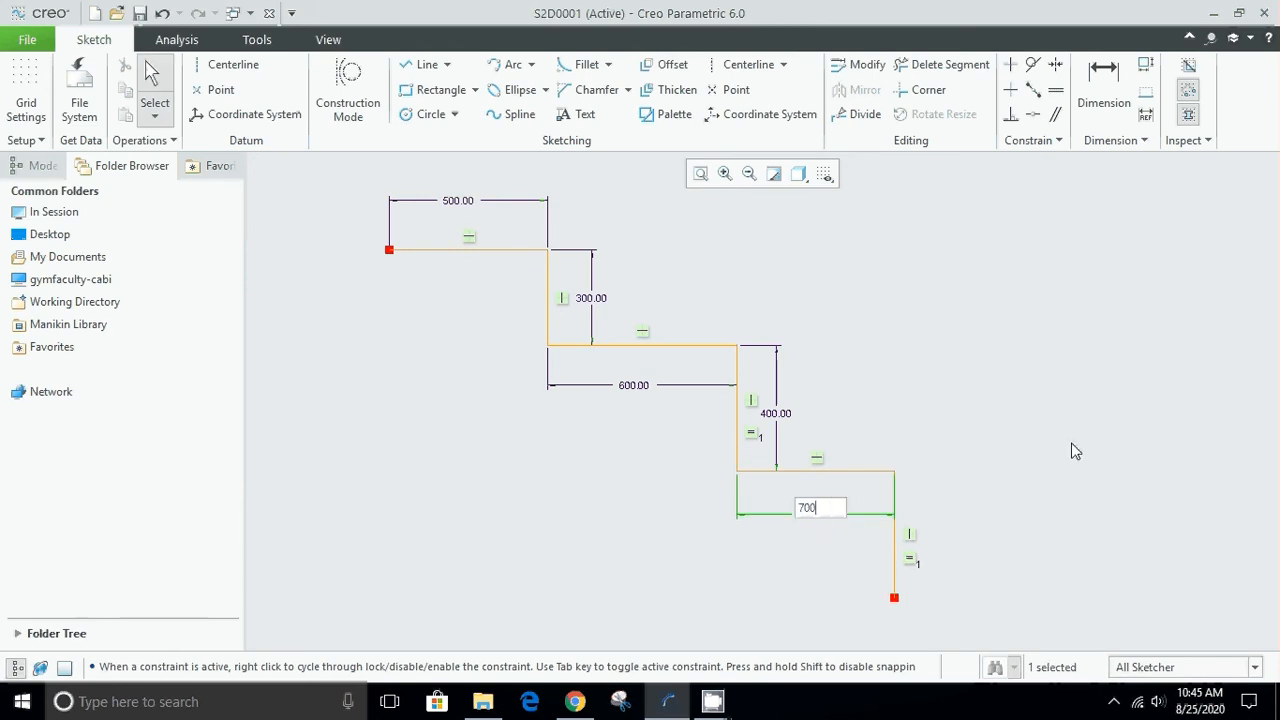
{"action": "key", "text": "Return"}
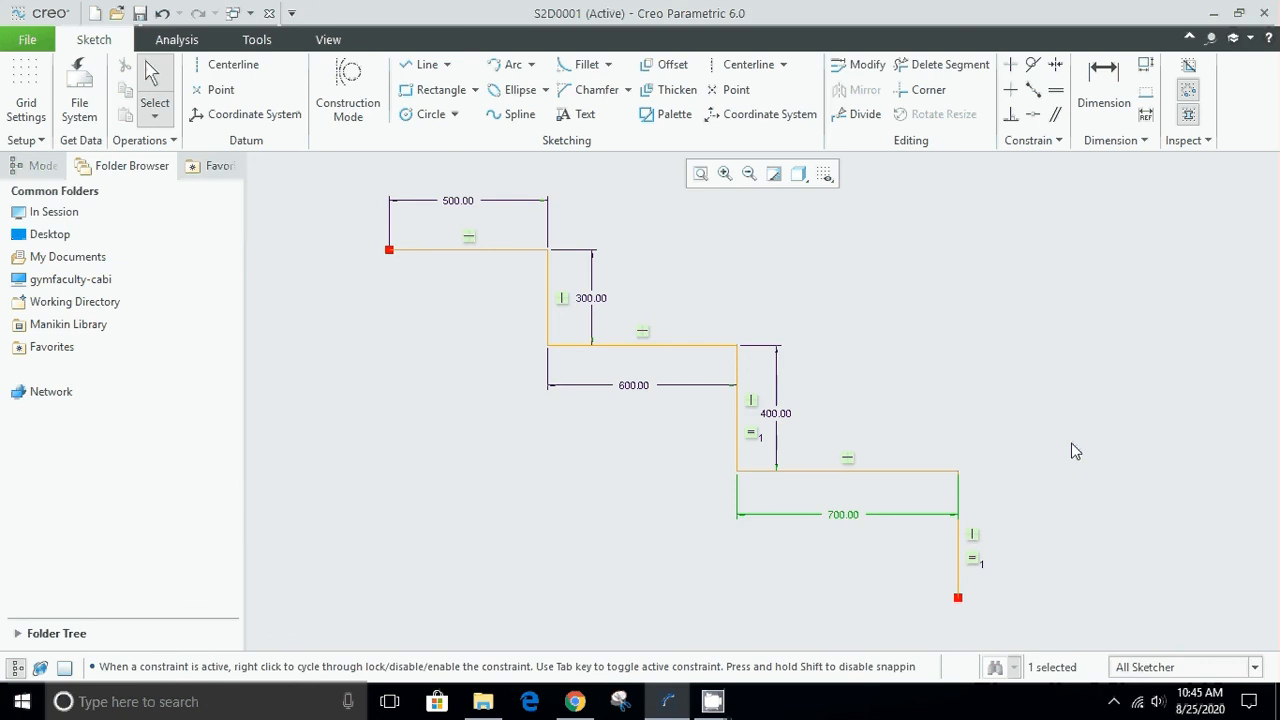
{"action": "left_click", "coordinate": [1048, 346]}
- Close the stepped profile with a Line Chain running vertically down from its upper start point and horizontally to the lower end point
{"action": "left_click", "coordinate": [449, 66]}
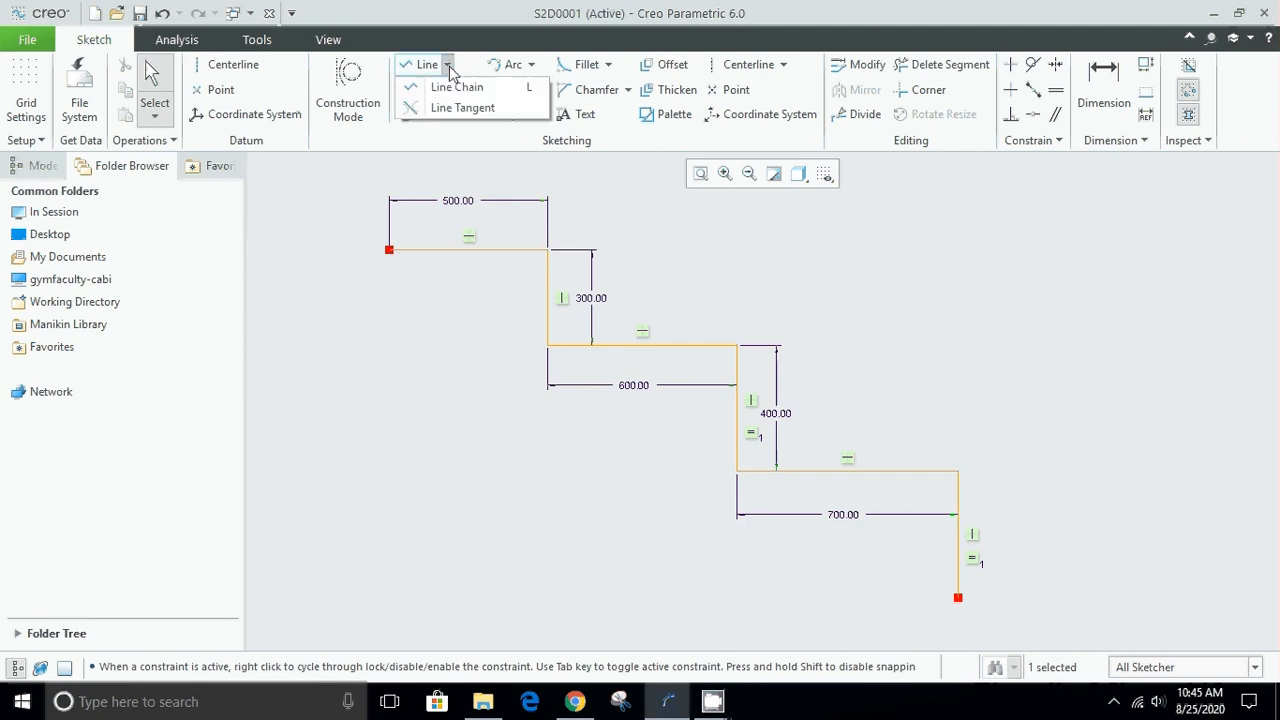
{"action": "left_click", "coordinate": [456, 89]}
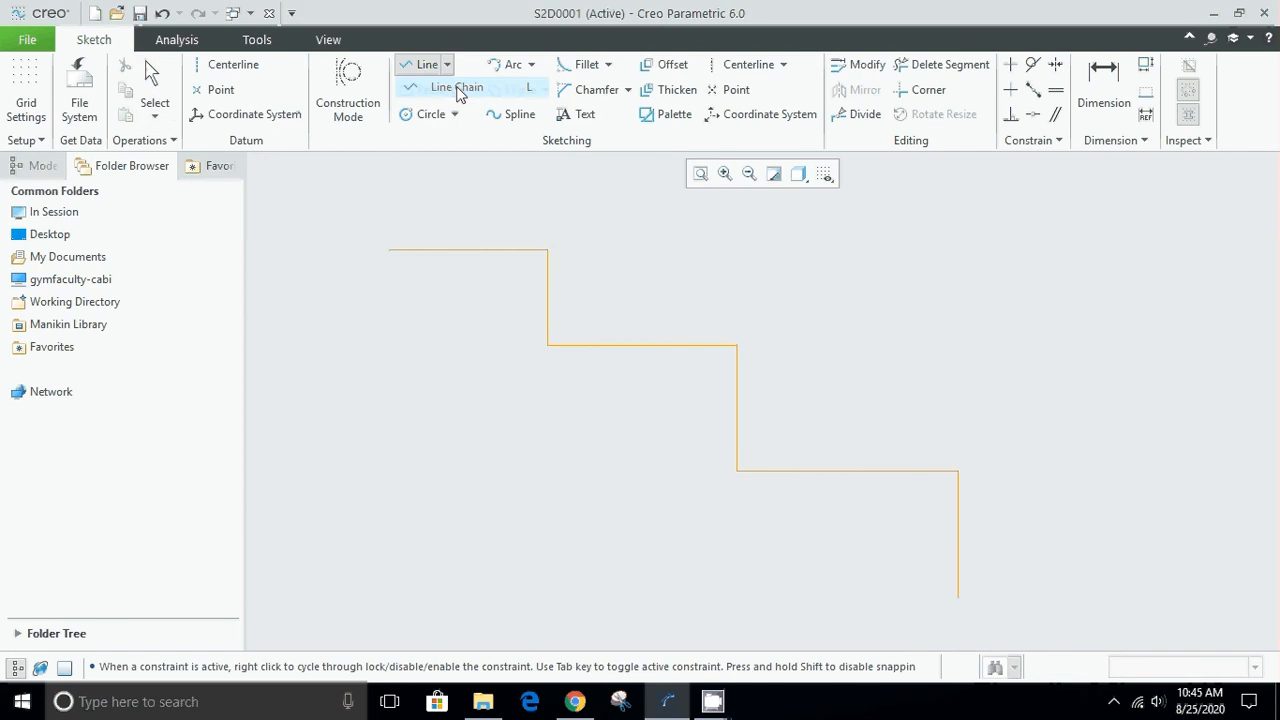
{"action": "left_click", "coordinate": [390, 250]}
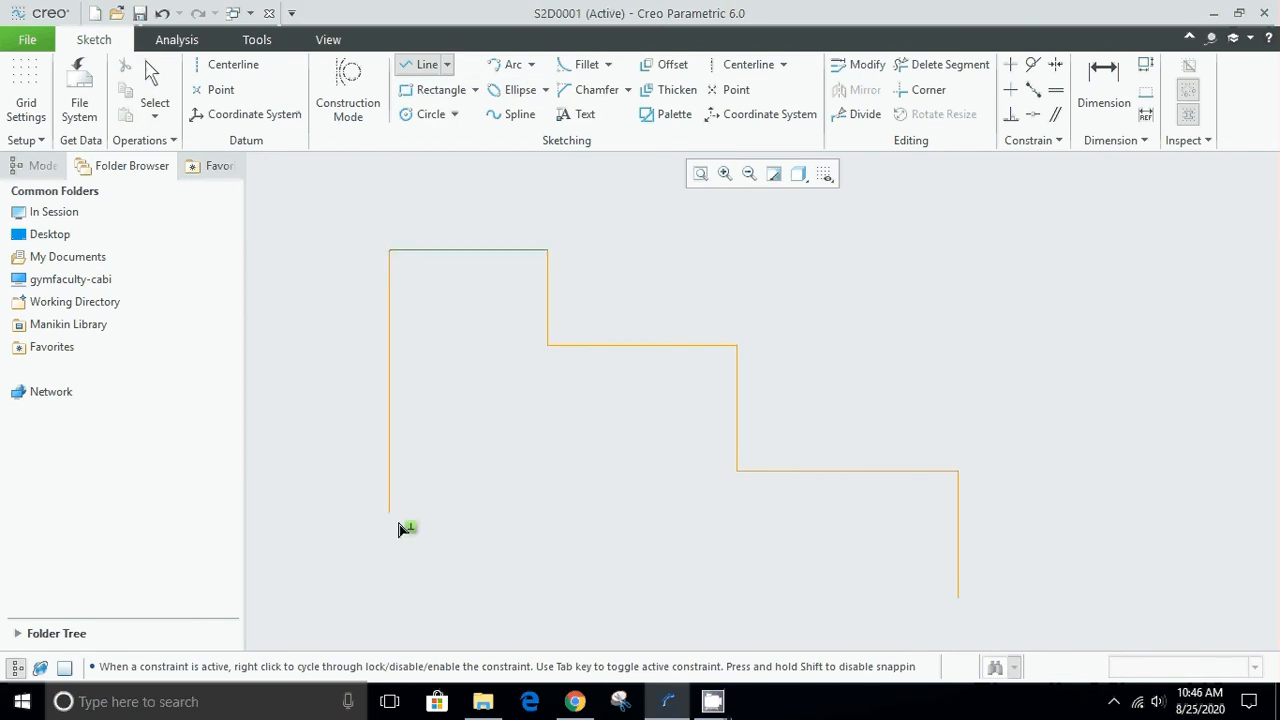
{"action": "left_click", "coordinate": [392, 599]}
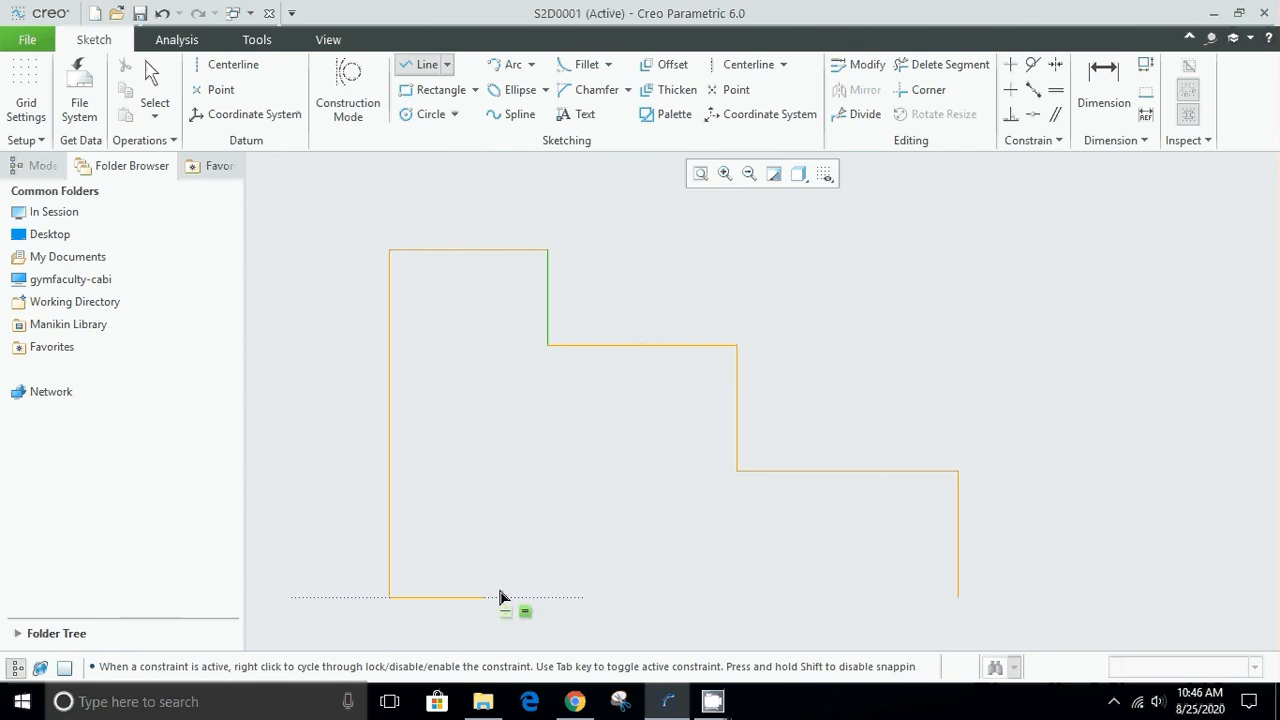
{"action": "left_click", "coordinate": [958, 597]}
{"action": "middle_click", "coordinate": [765, 548]}
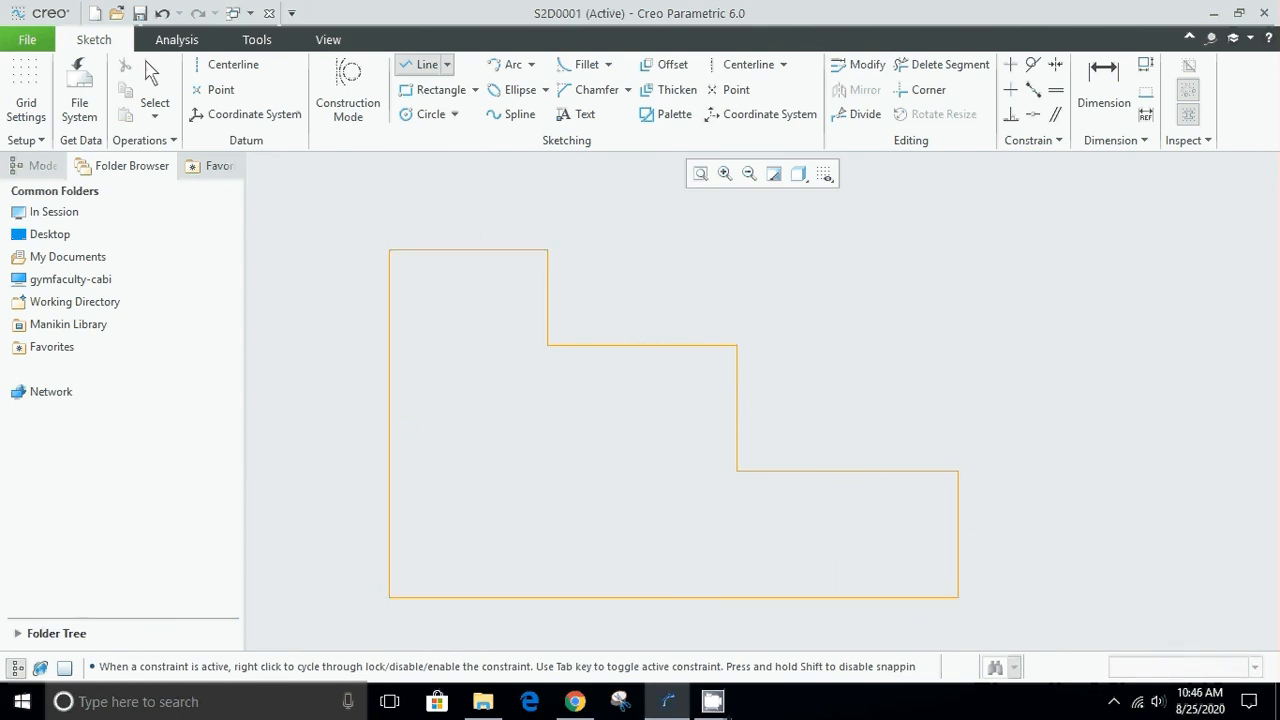
{"action": "middle_click", "coordinate": [676, 500]}
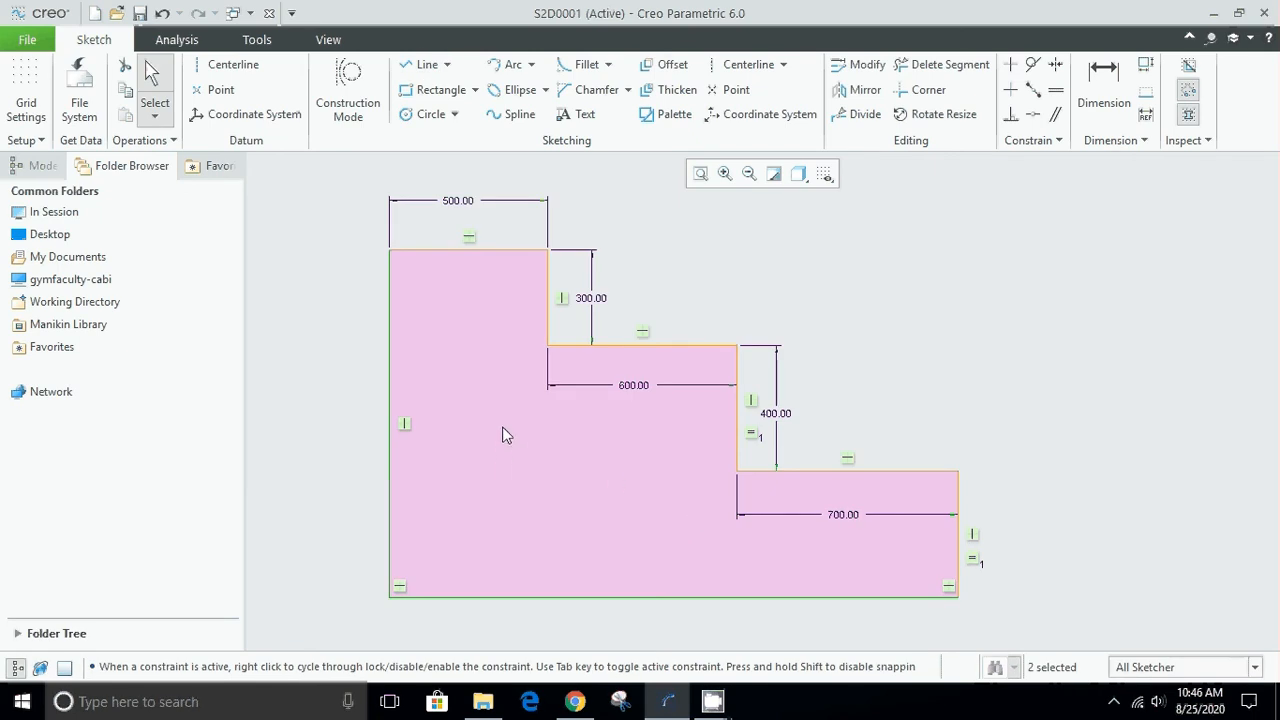
{"action": "mouse_move", "coordinate": [668, 700]}
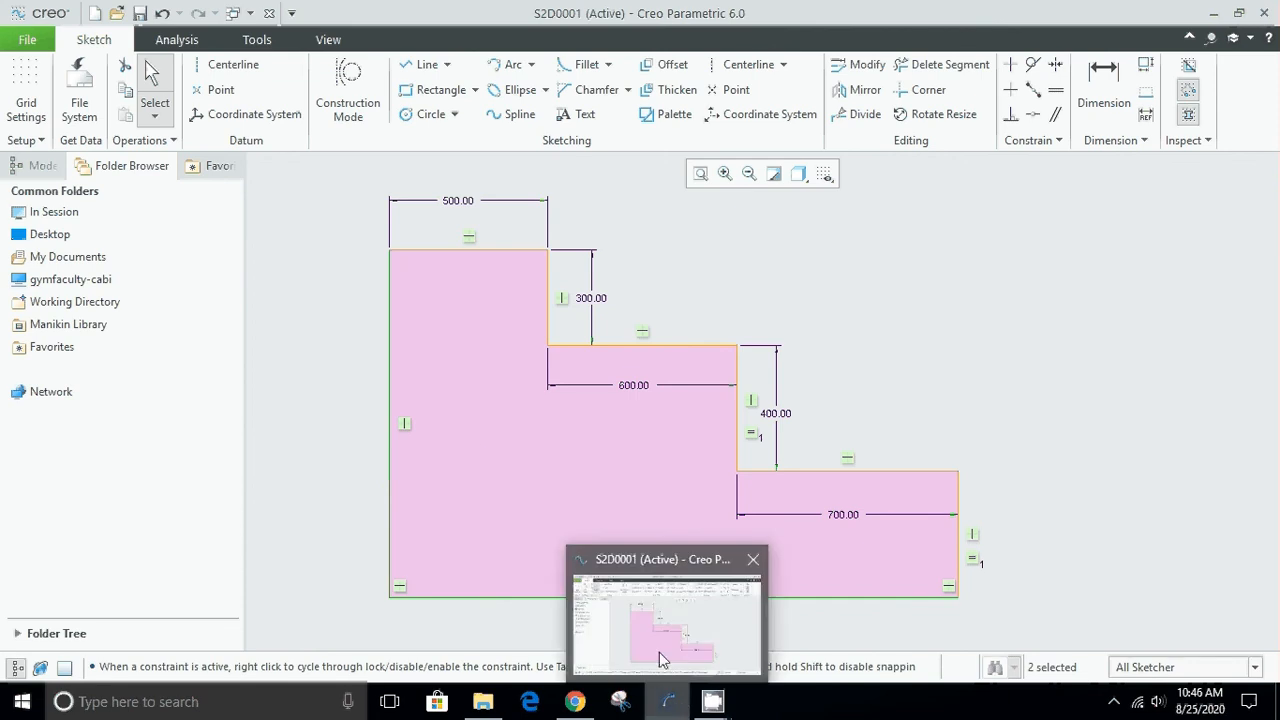
{"action": "mouse_move", "coordinate": [713, 700]}
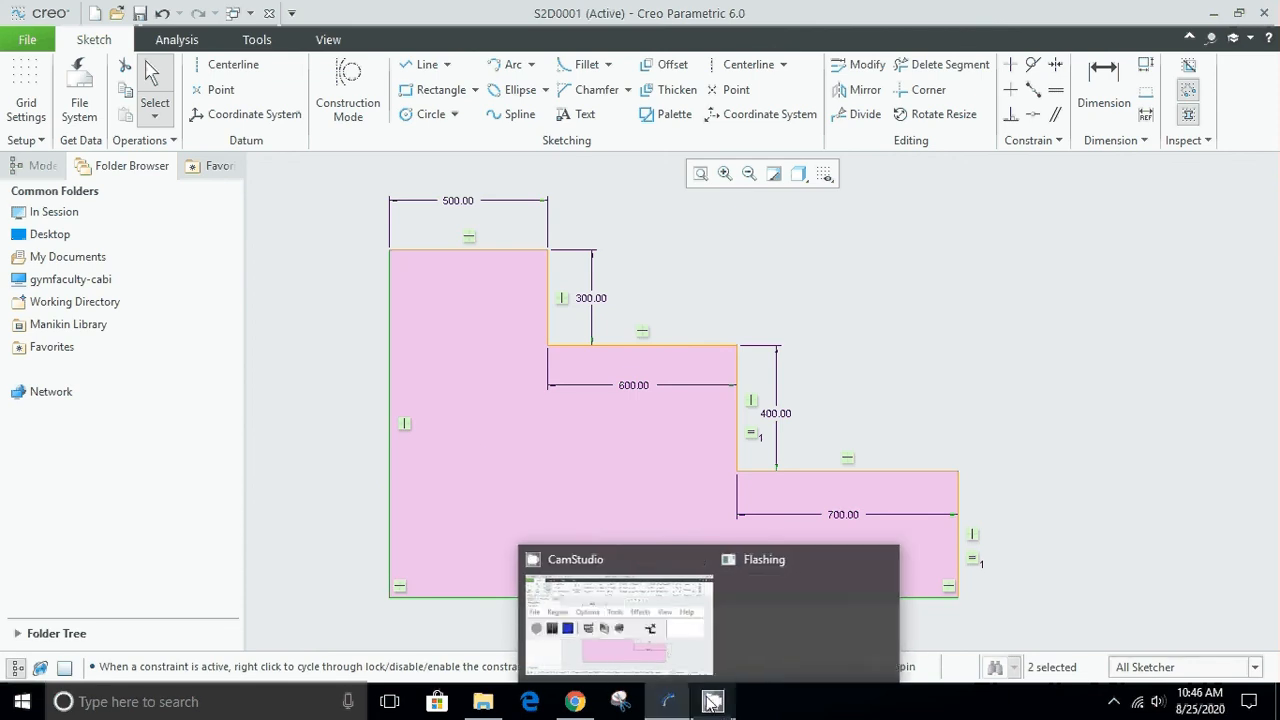
{"action": "left_click", "coordinate": [607, 635]}
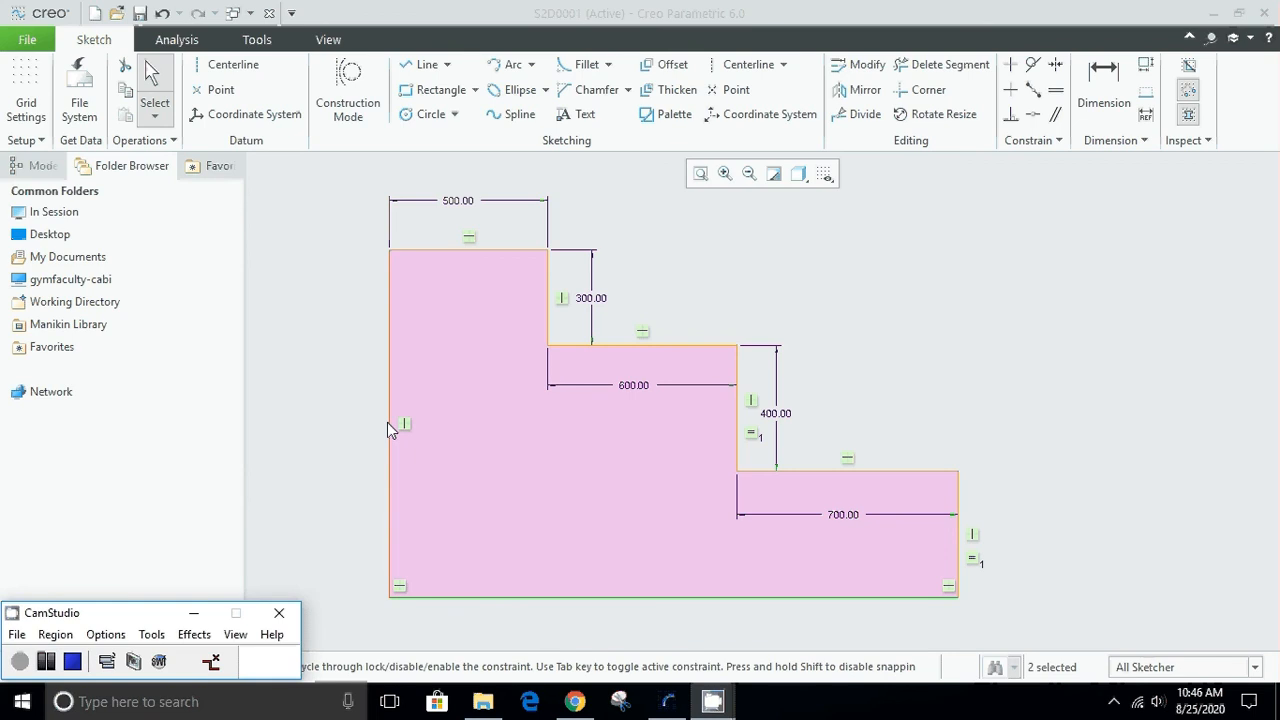
{"action": "left_click", "coordinate": [615, 228]}
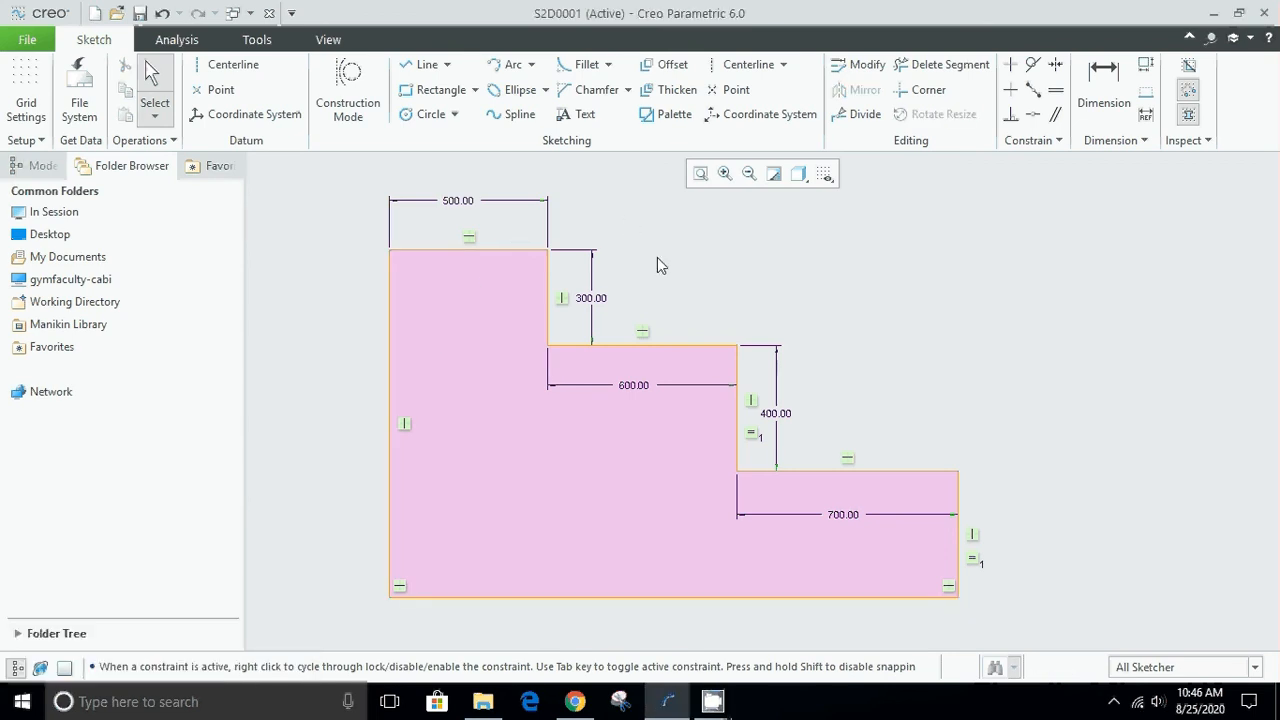
- Delete all lines of the stepped profile together with their dimensions and constraints, leaving the sketch empty
{"action": "left_click", "coordinate": [513, 249]}
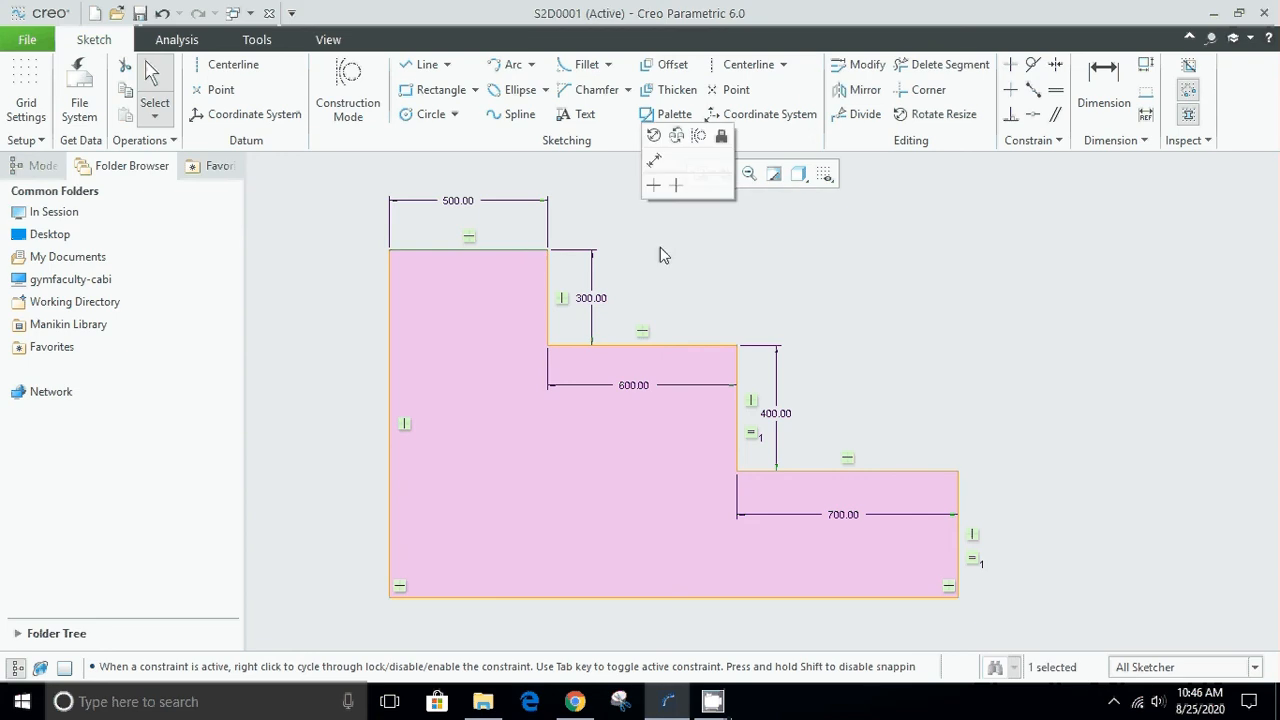
{"action": "key", "text": "Delete"}
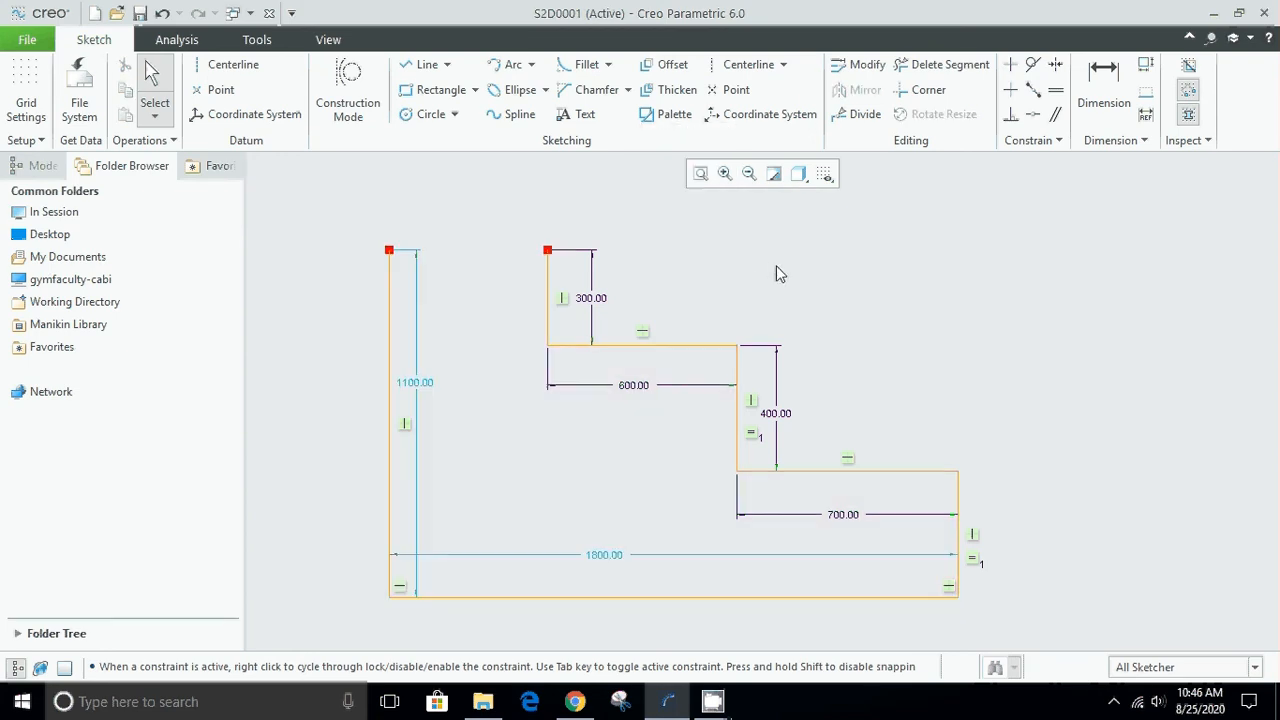
{"action": "key", "text": "Delete"}
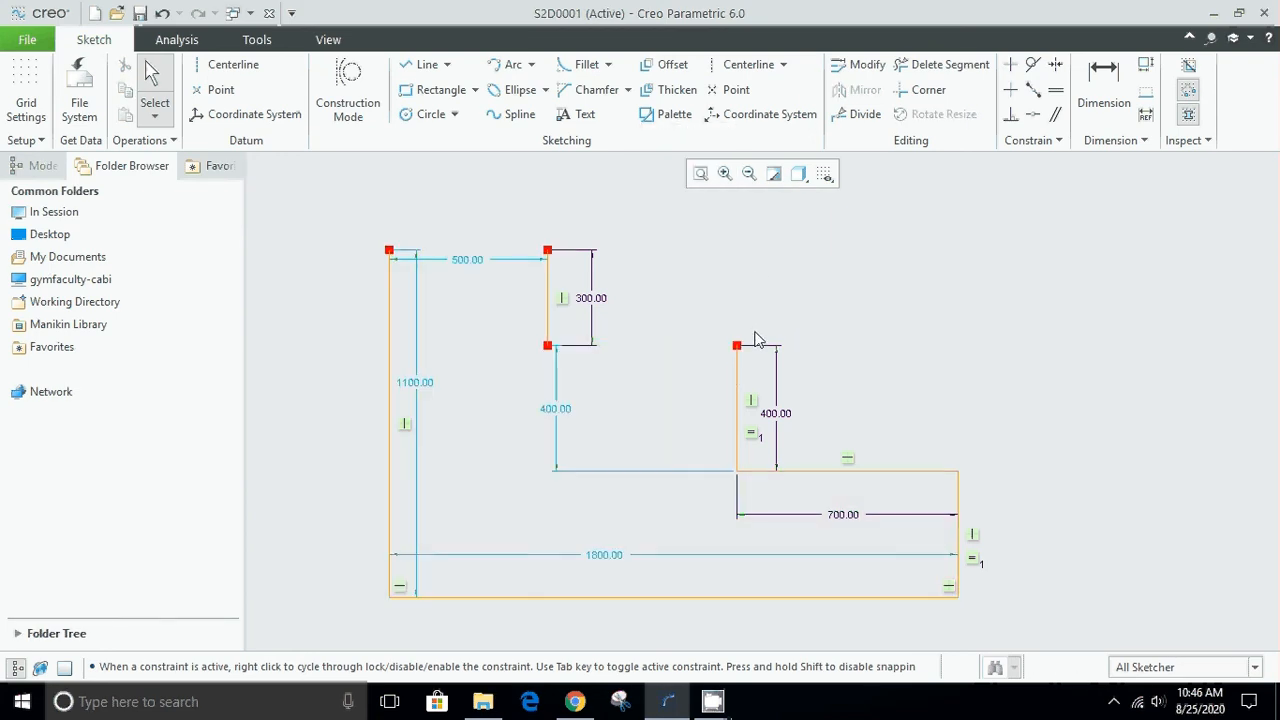
{"action": "left_click", "coordinate": [738, 400]}
{"action": "key", "text": "Delete"}
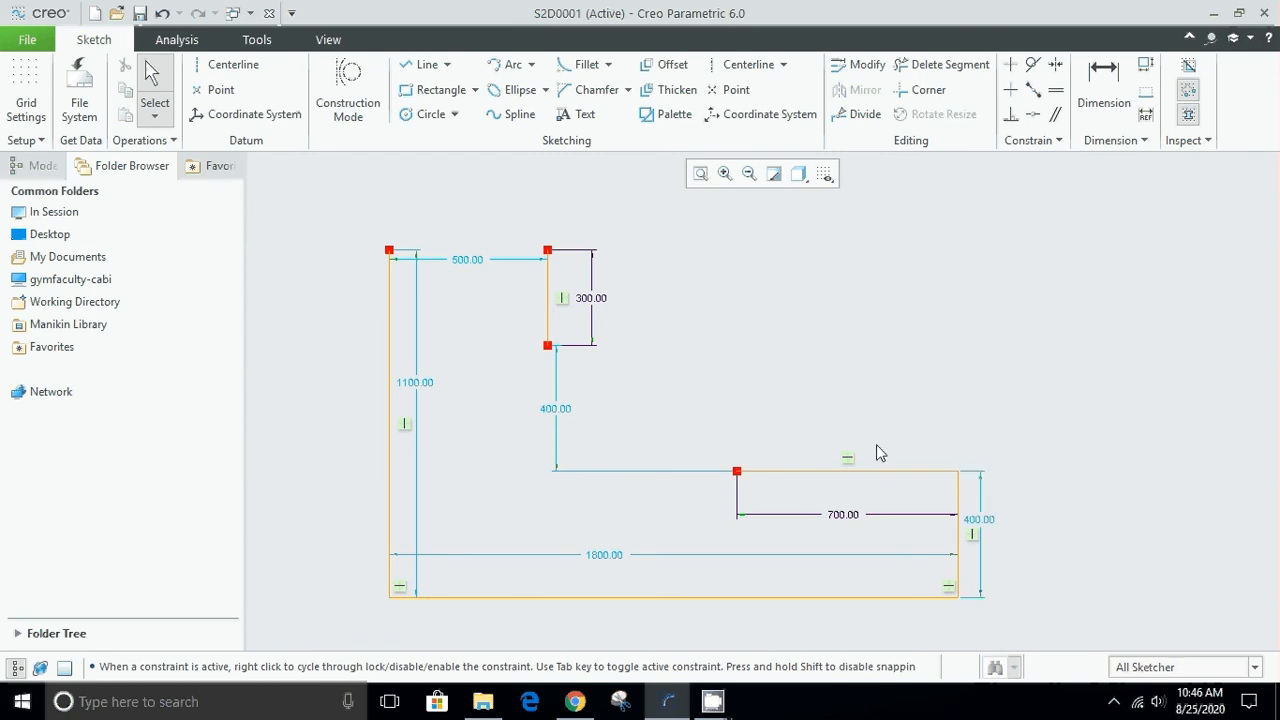
{"action": "left_click", "coordinate": [880, 471]}
{"action": "key", "text": "Delete"}
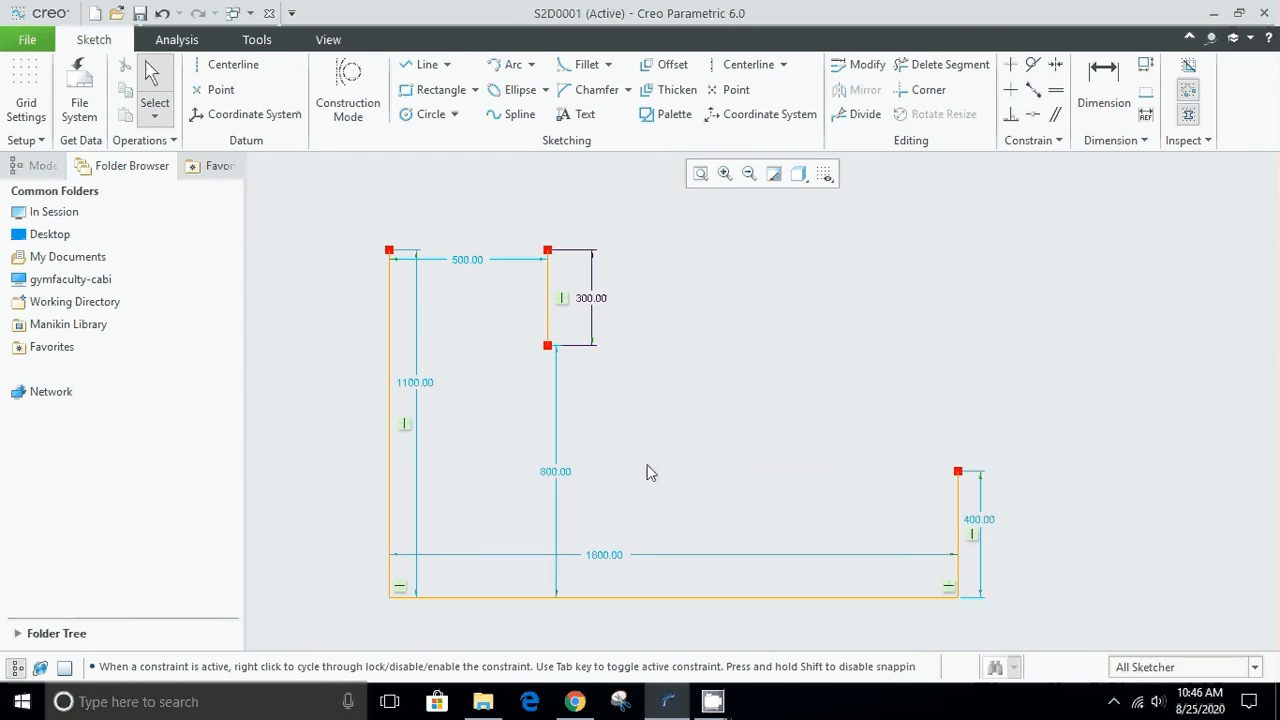
{"action": "mouse_move", "coordinate": [1114, 221]}
{"action": "left_mouse_down"}
{"action": "mouse_move", "coordinate": [651, 523]}
{"action": "mouse_move", "coordinate": [343, 629]}
{"action": "left_mouse_up"}
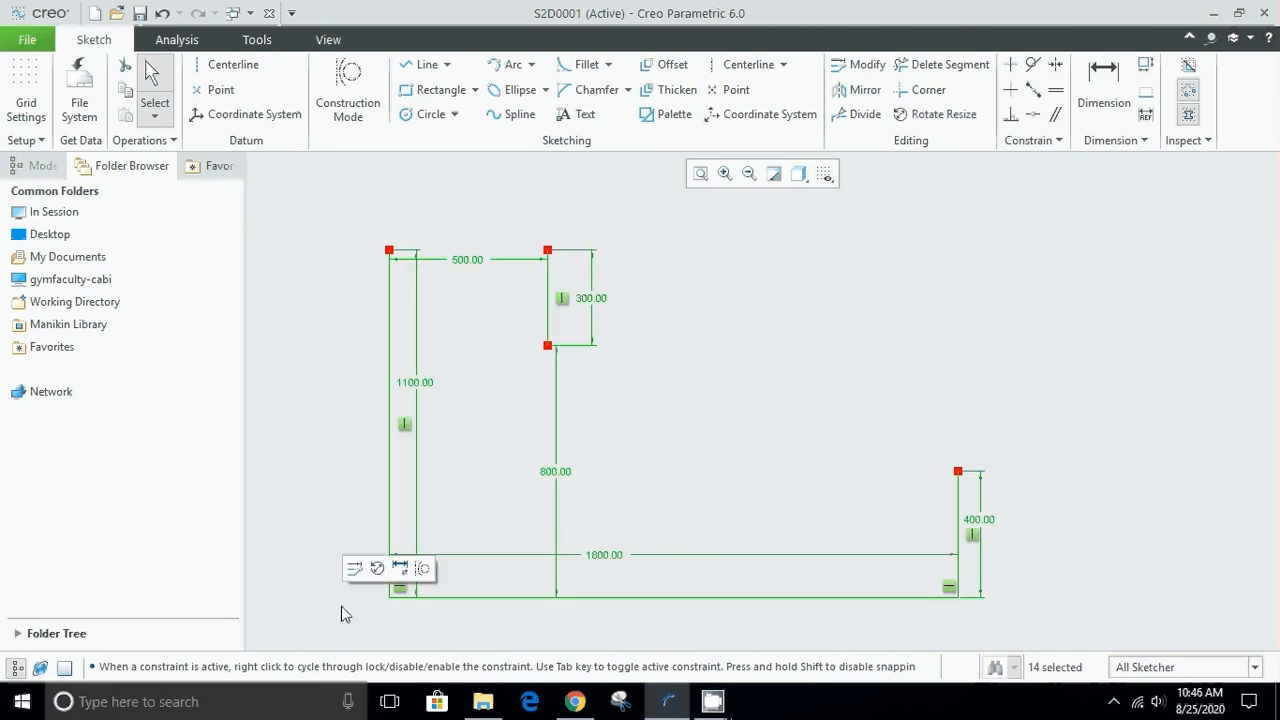
{"action": "key", "text": "Delete"}
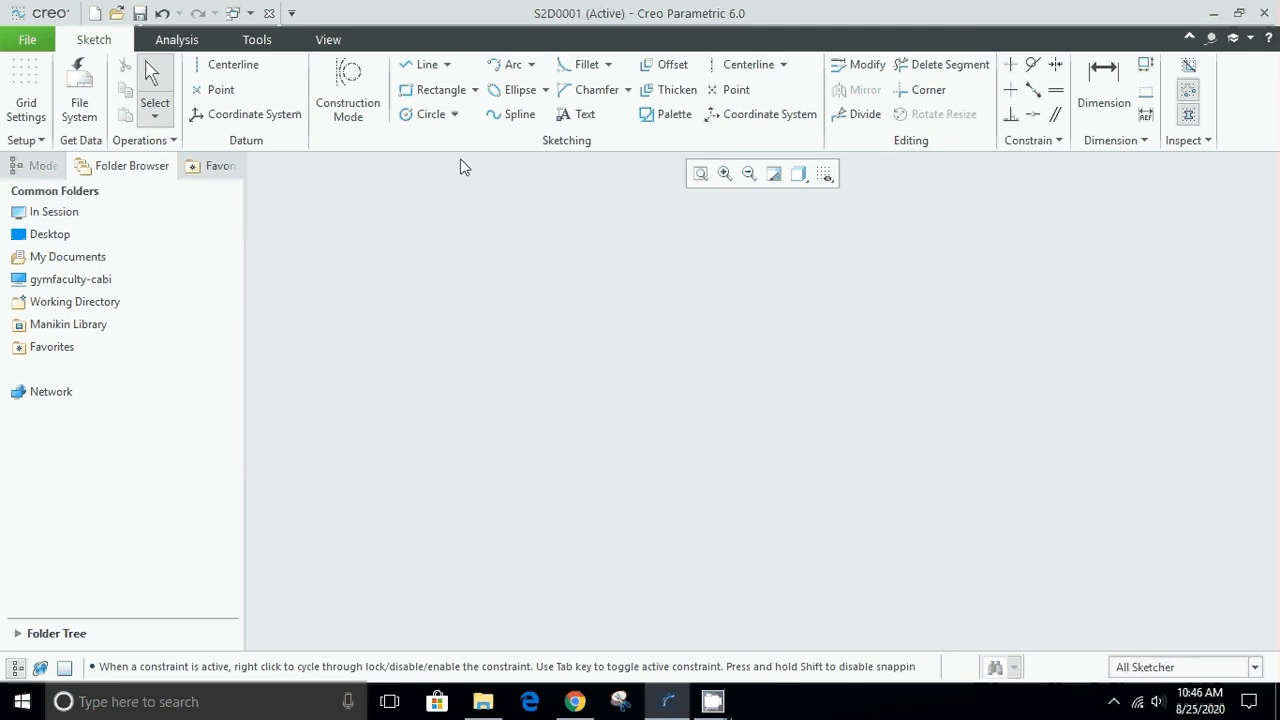
- Draw a Corner Rectangle about 380 wide and 641 high in the empty sketch
{"action": "left_click", "coordinate": [476, 90]}
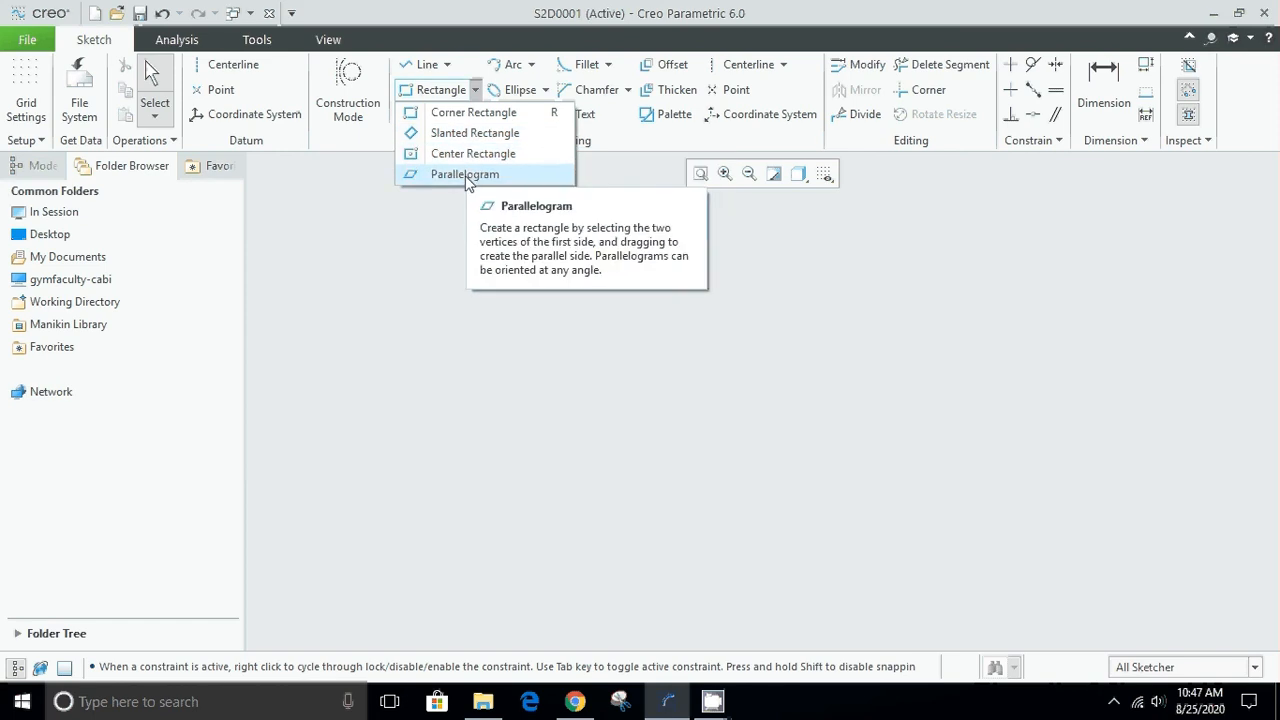
{"action": "left_click", "coordinate": [475, 113]}
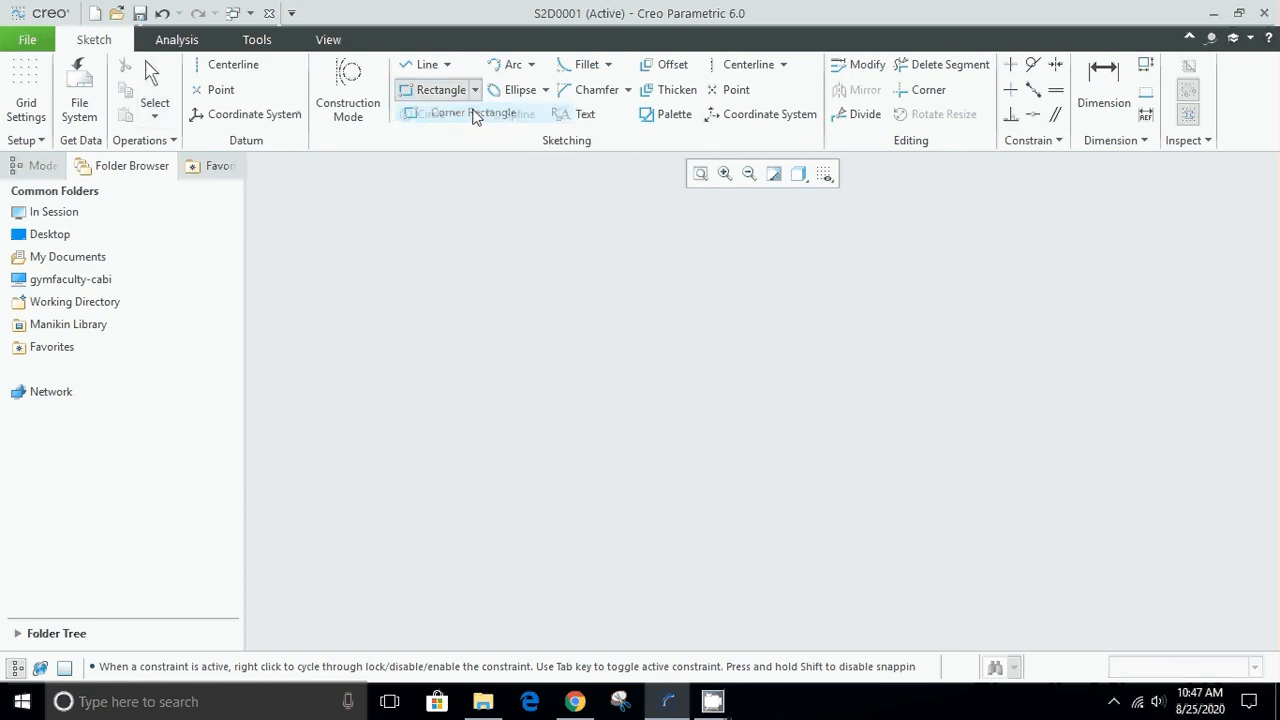
{"action": "left_click", "coordinate": [391, 479]}
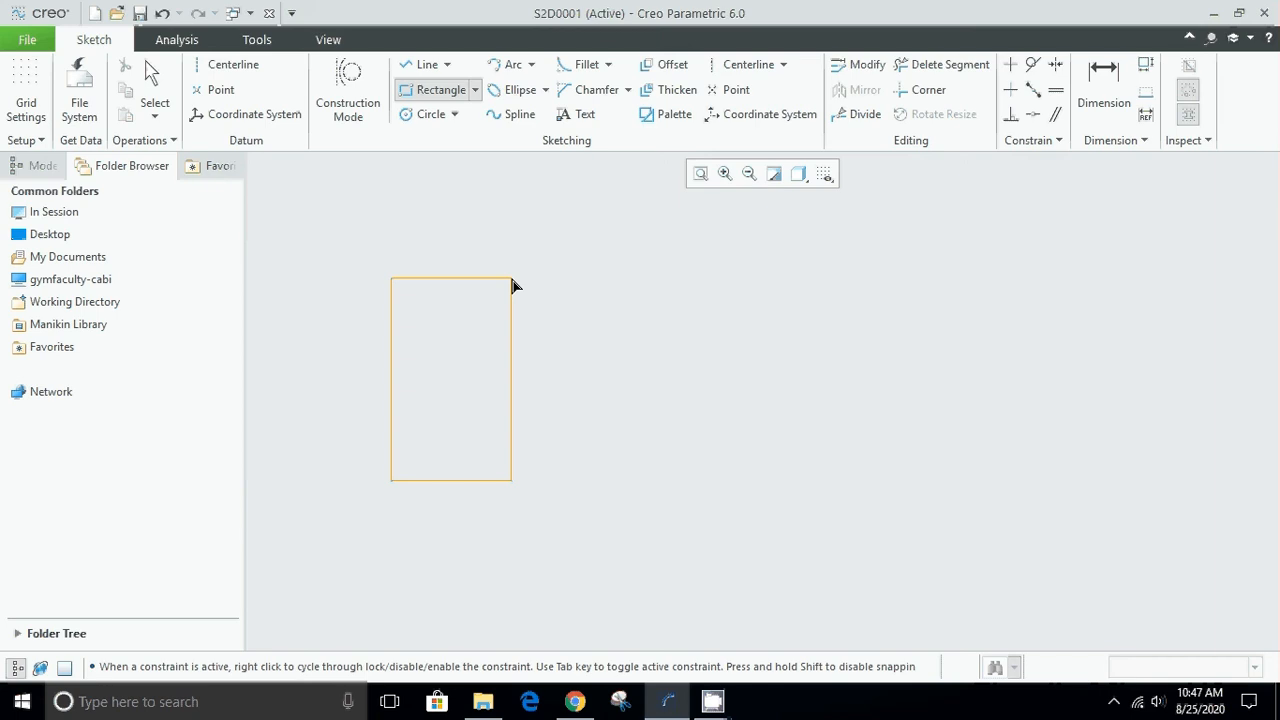
{"action": "left_click", "coordinate": [511, 279]}
{"action": "middle_click", "coordinate": [622, 346]}
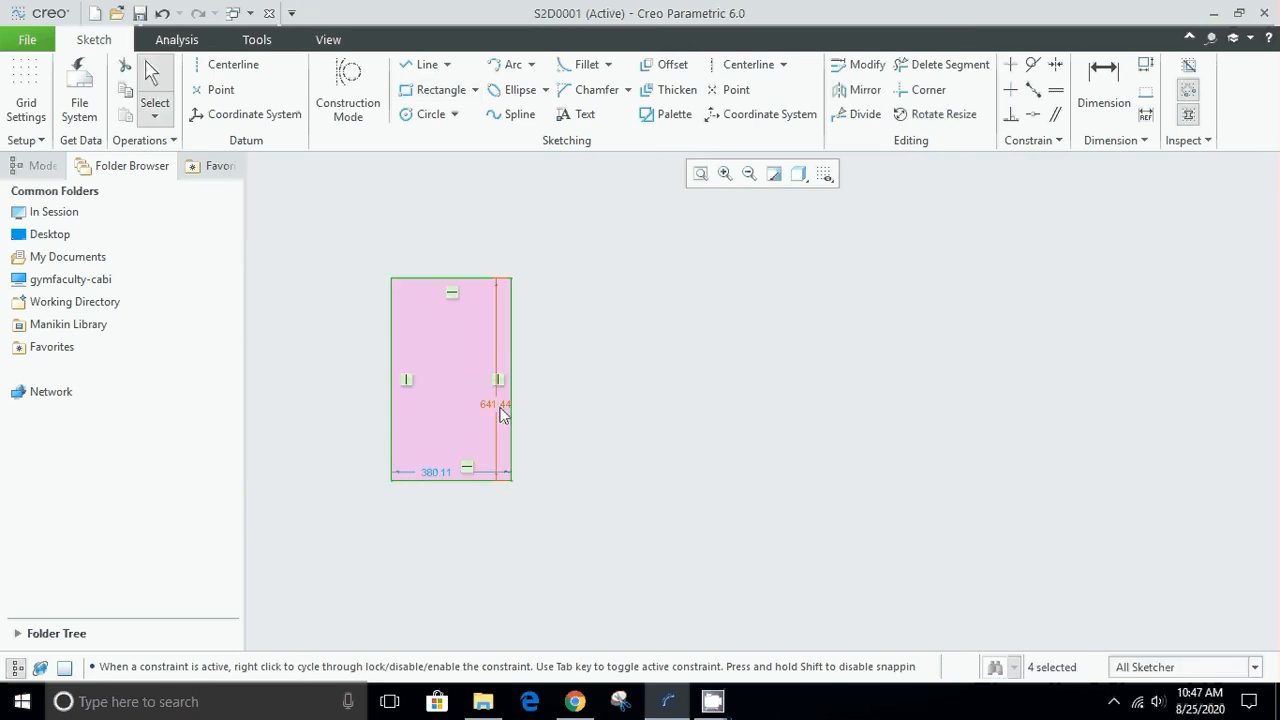
- Move the rectangle's height dimension outside its right side and set the height to 600
{"action": "left_click_drag", "start_coordinate": [492, 405], "coordinate": [566, 381]}
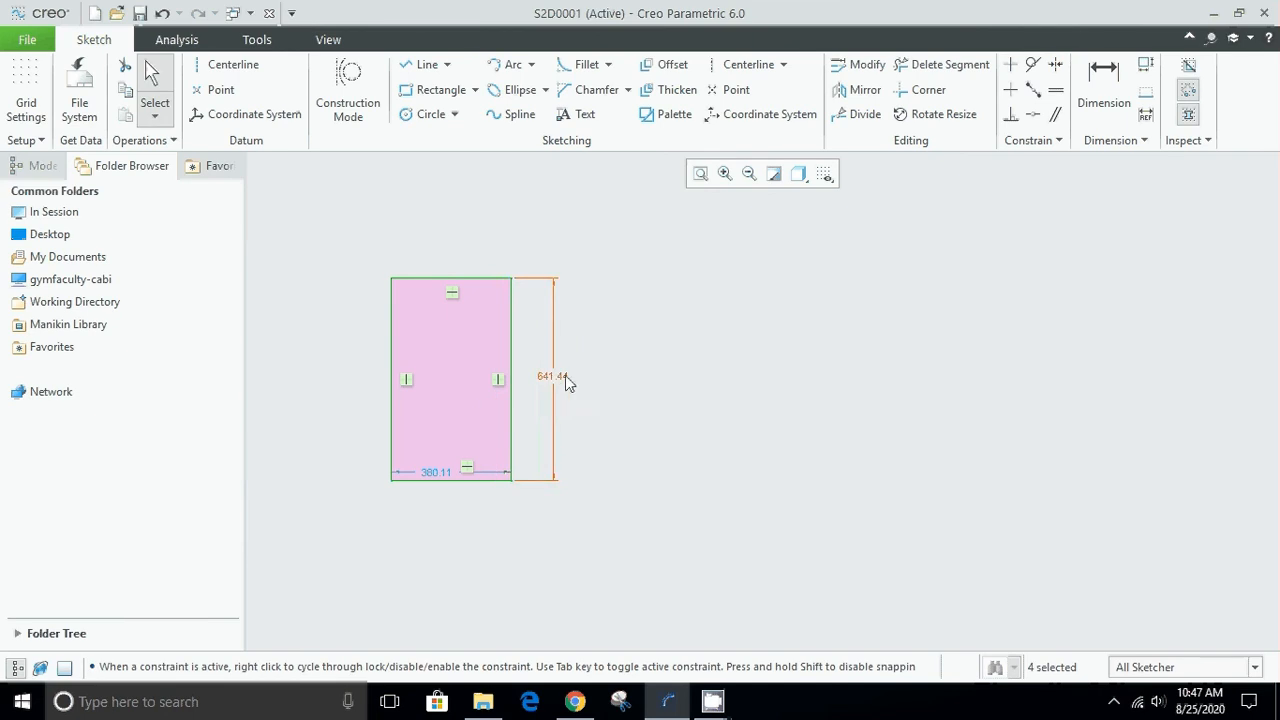
{"action": "double_click", "coordinate": [552, 375]}
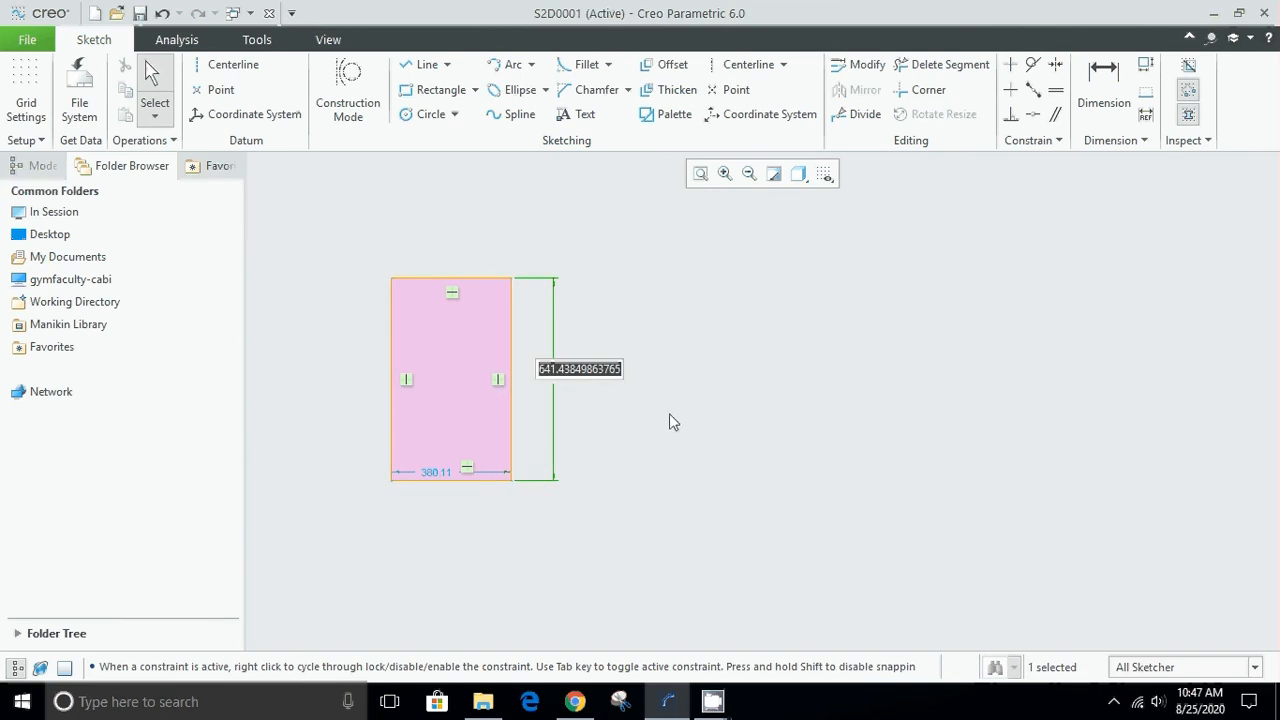
{"action": "type", "text": "600"}
{"action": "key", "text": "Return"}
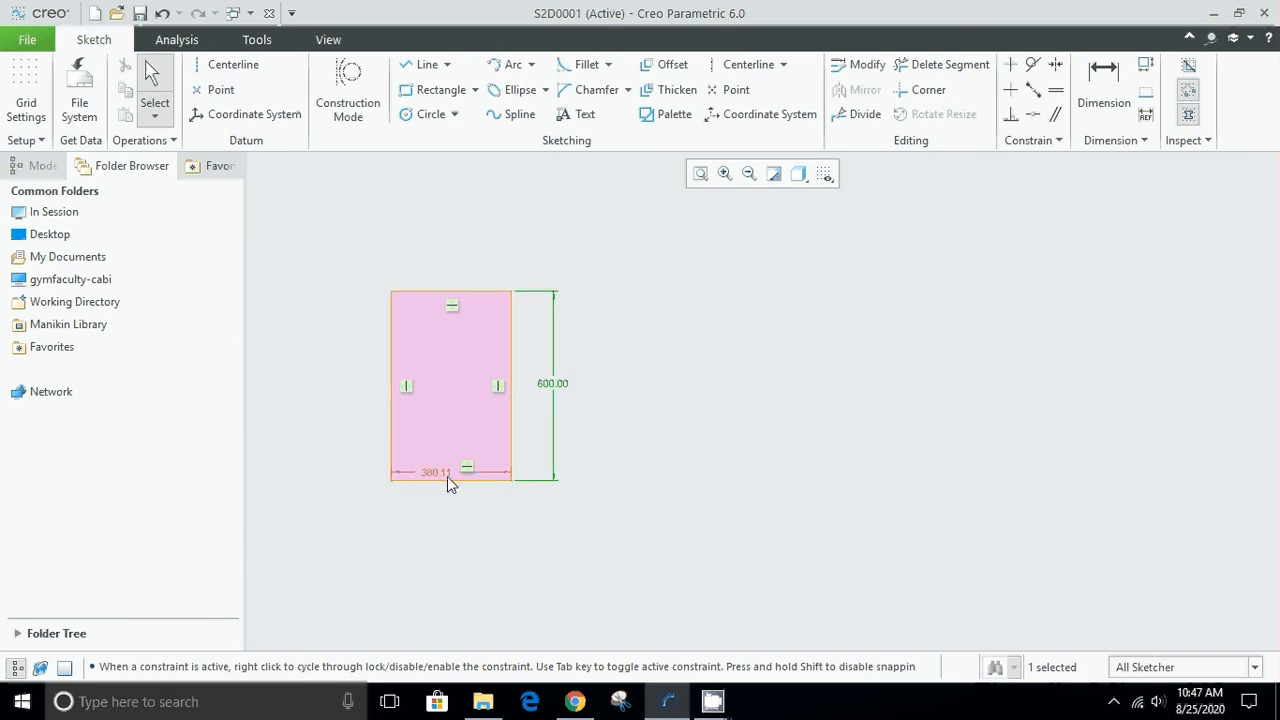
- Move the rectangle's width dimension below its bottom edge and set the width to 400
{"action": "left_click_drag", "start_coordinate": [437, 479], "coordinate": [453, 520]}
{"action": "double_click", "coordinate": [444, 507]}
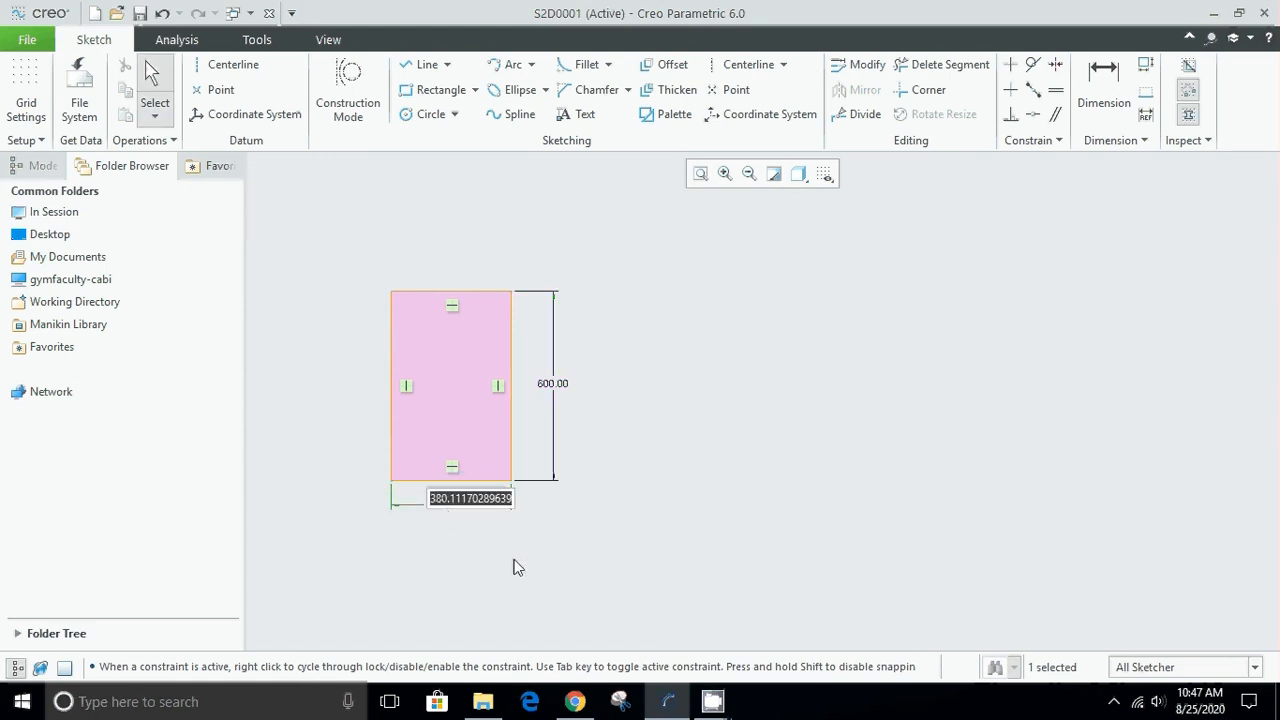
{"action": "type", "text": "400"}
{"action": "key", "text": "Return"}
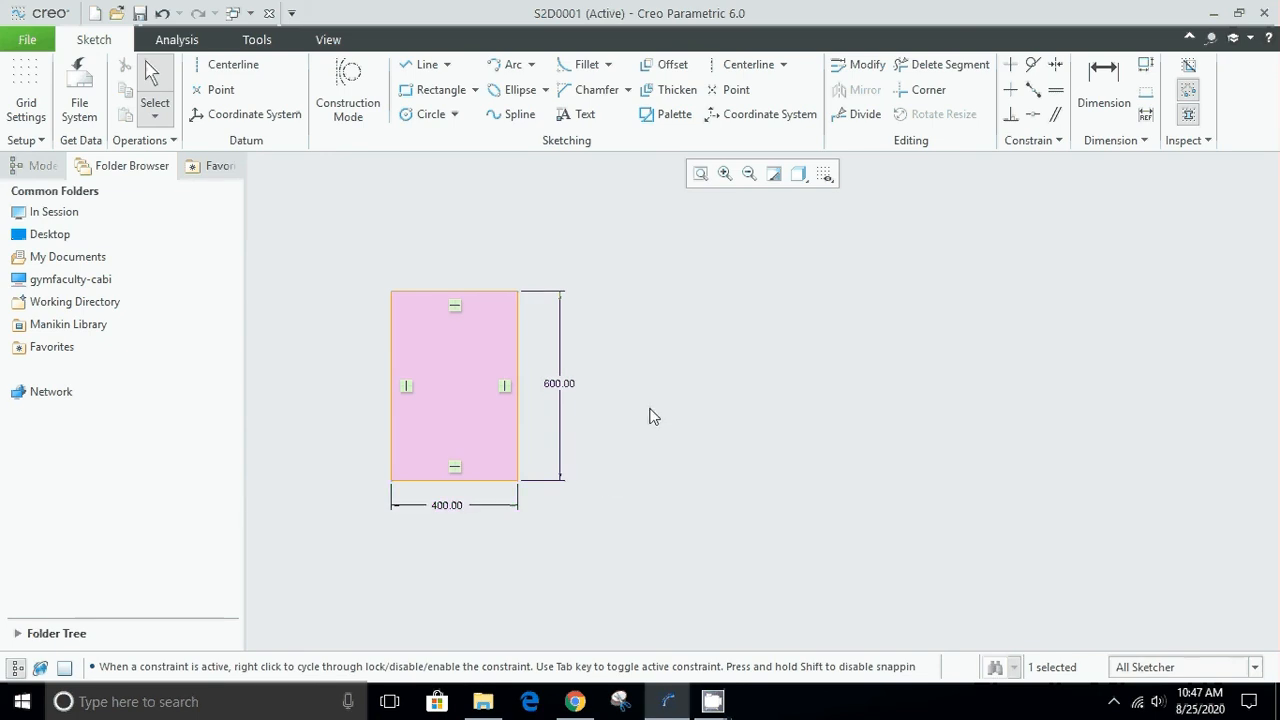
- Draw a Slanted Rectangle to the right of the corner rectangle, with its short side about 239 and tilted about 54° from vertical
{"action": "left_click", "coordinate": [475, 90]}
{"action": "left_click", "coordinate": [475, 133]}
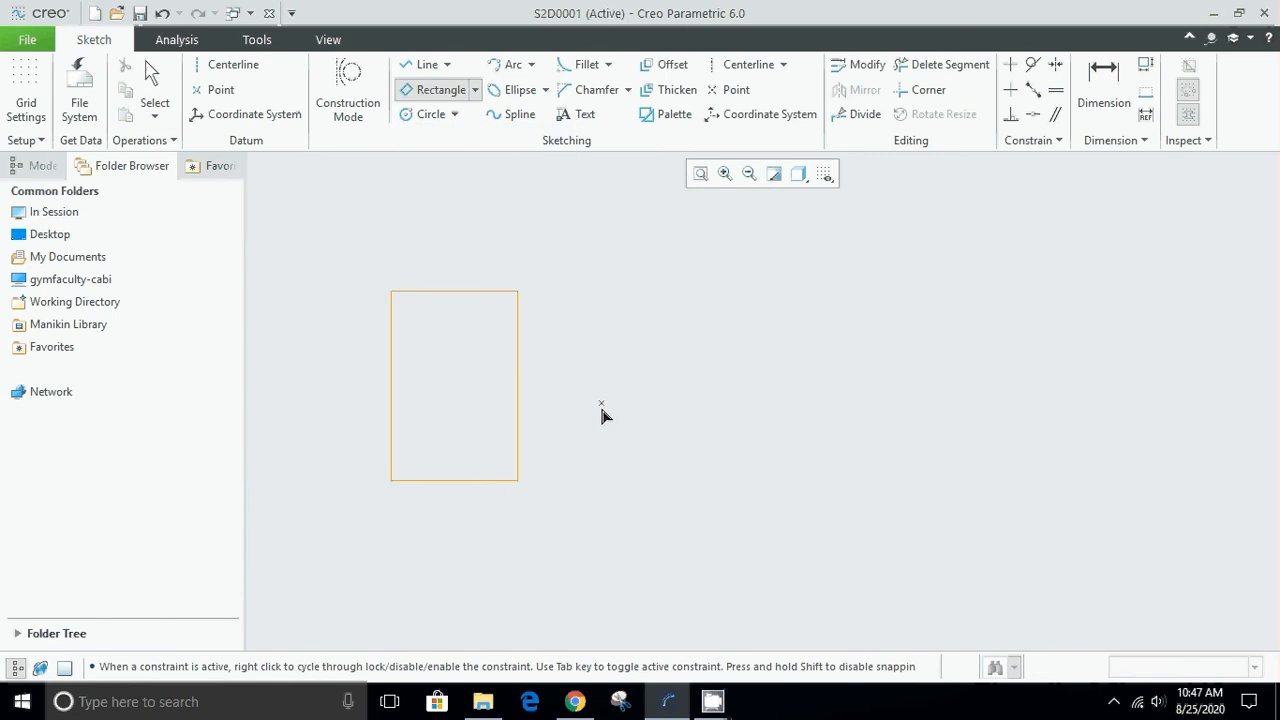
{"action": "left_click", "coordinate": [607, 474]}
{"action": "left_click", "coordinate": [799, 334]}
{"action": "middle_click", "coordinate": [797, 405]}
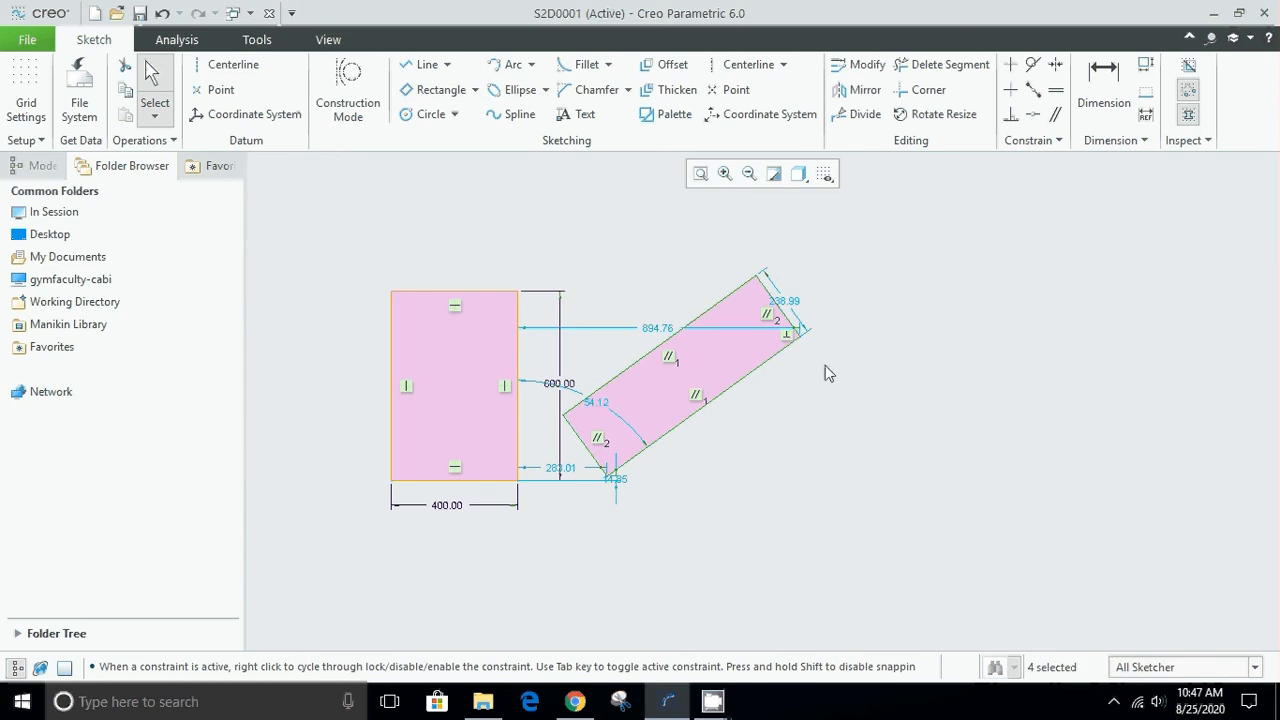
- Set the slanted rectangle's short side to 200 and move that dimension farther outside the rectangle
{"action": "double_click", "coordinate": [784, 300]}
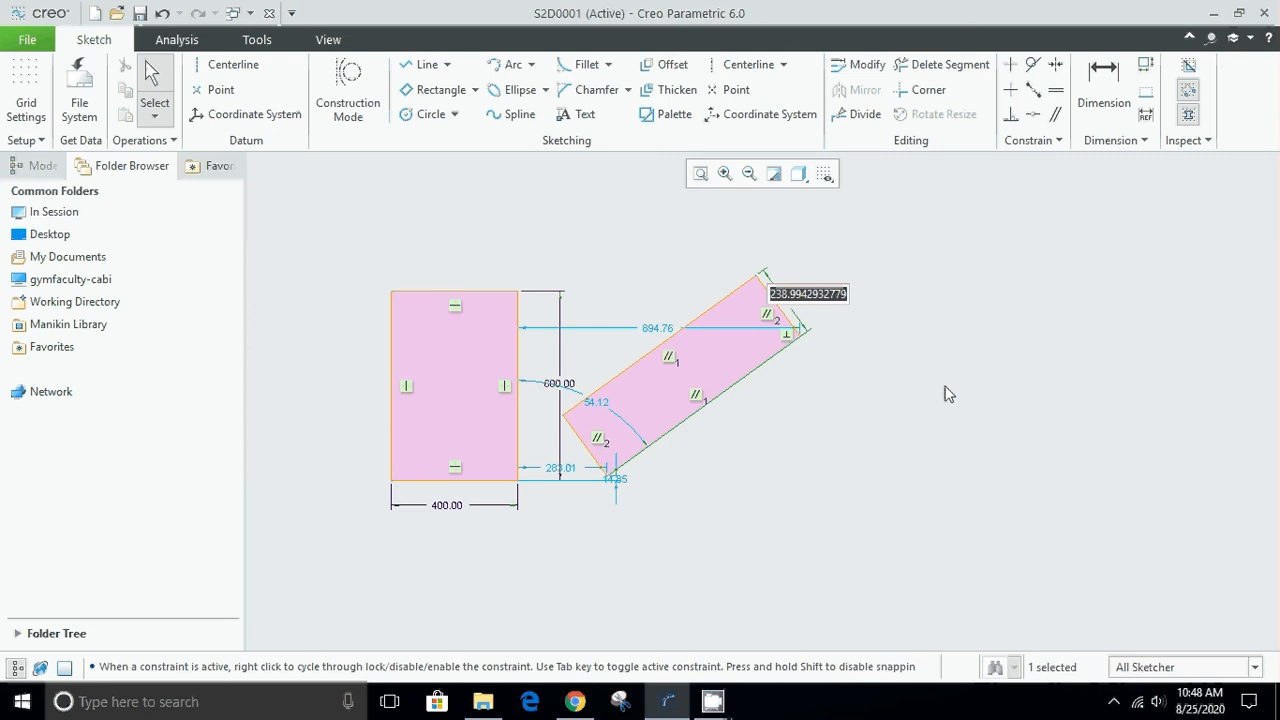
{"action": "type", "text": "200"}
{"action": "key", "text": "Return"}
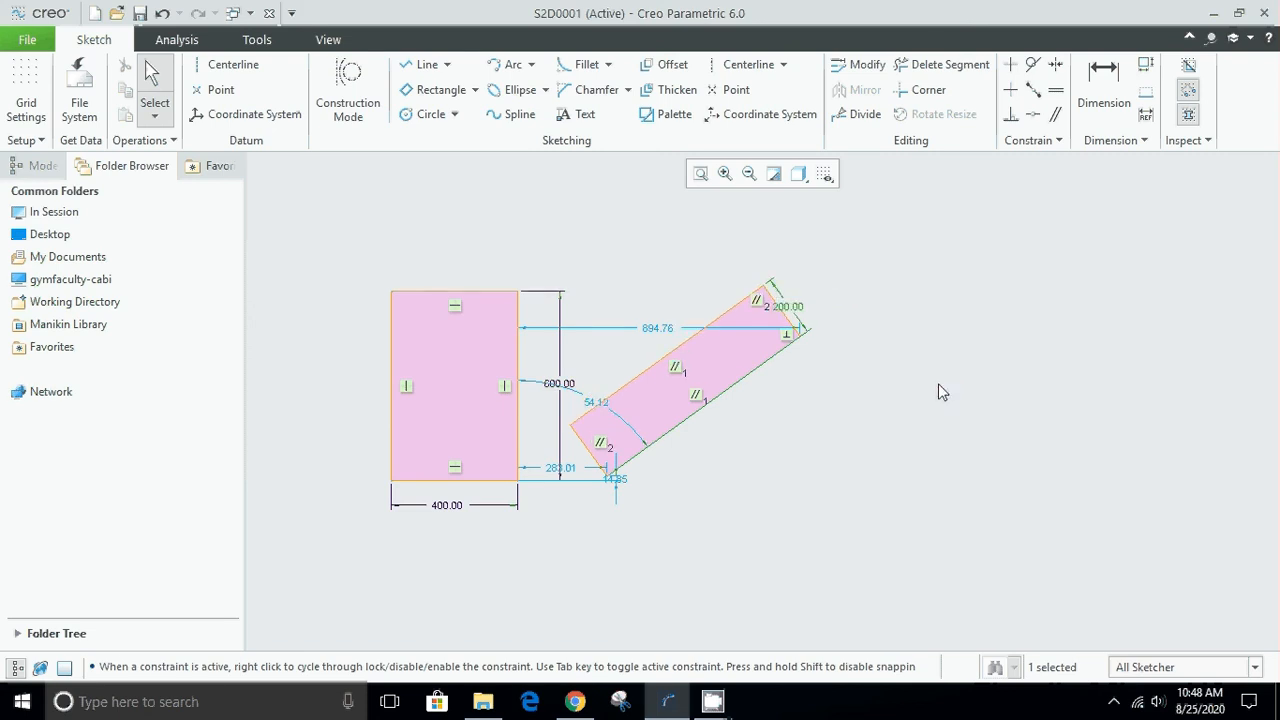
{"action": "left_click_drag", "start_coordinate": [795, 307], "coordinate": [822, 284]}
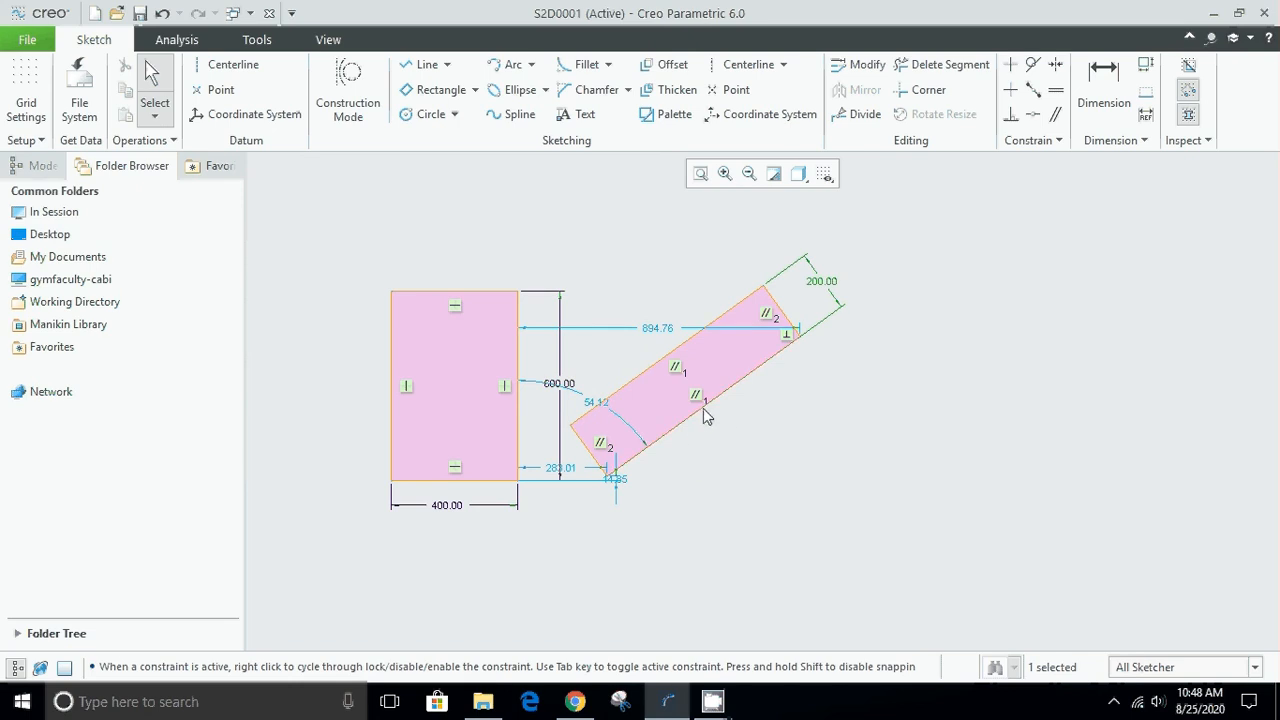
- Delete the slanted rectangle and the corner rectangle together with their dimensions and constraints
{"action": "scroll", "coordinate": [733, 432], "scroll_direction": "up", "scroll_amount": 8}
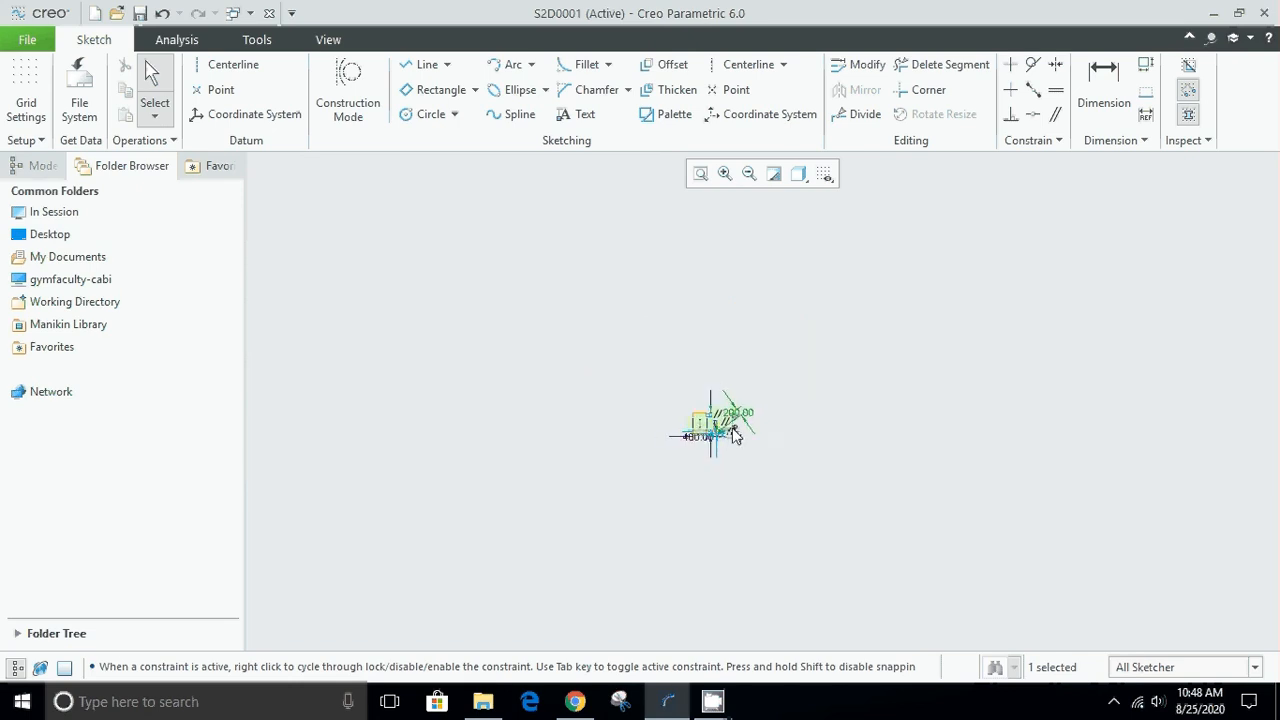
{"action": "scroll", "coordinate": [735, 435], "scroll_direction": "down", "scroll_amount": 8}
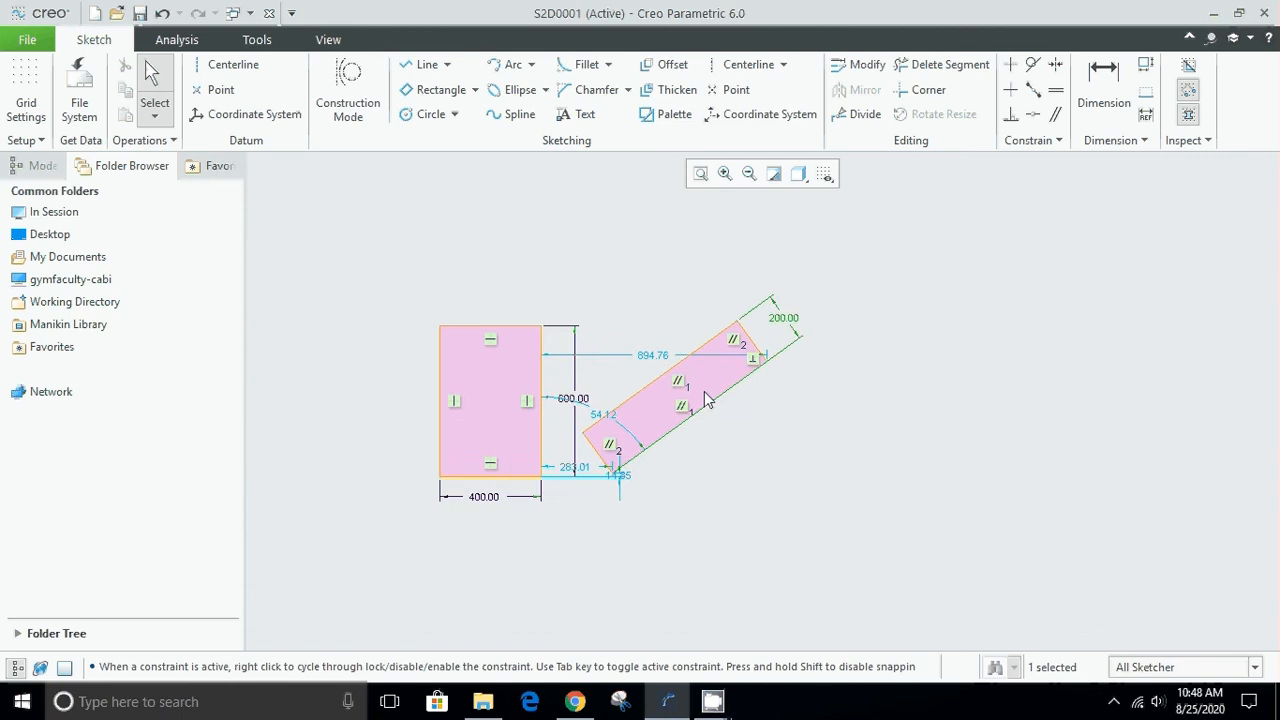
{"action": "scroll", "coordinate": [706, 396], "scroll_direction": "down", "scroll_amount": 2}
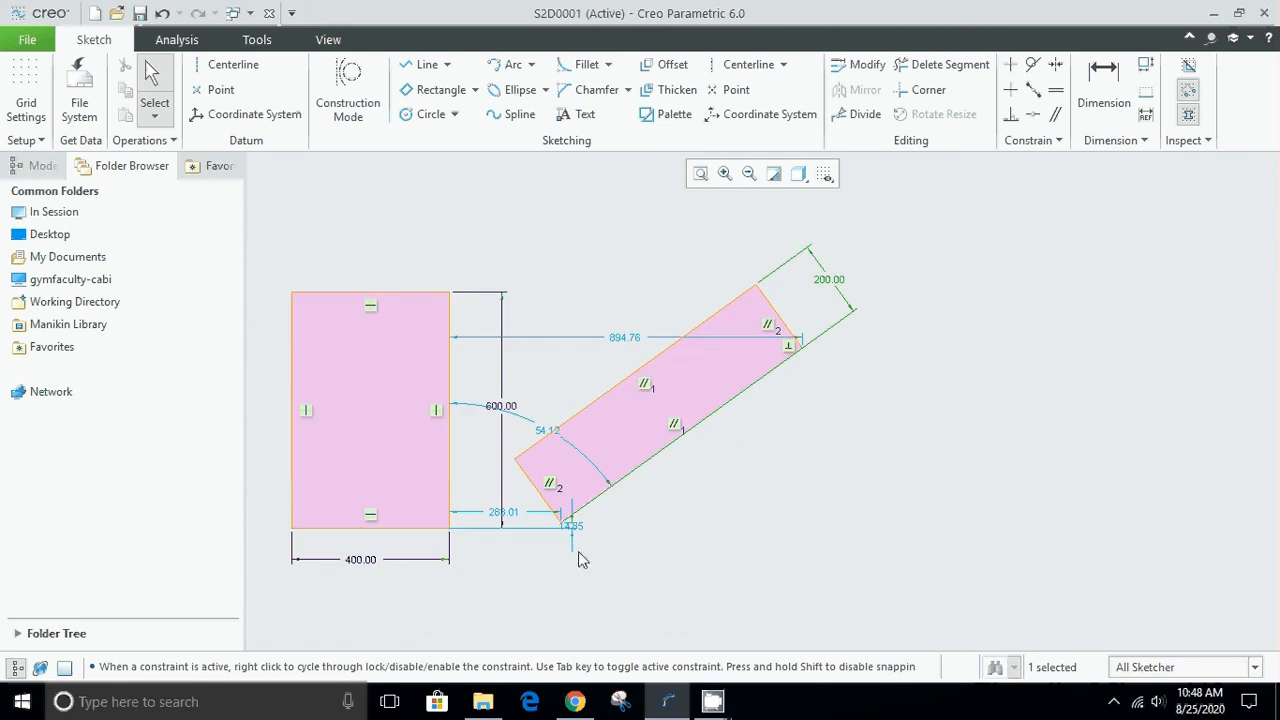
{"action": "left_click_drag", "start_coordinate": [512, 574], "coordinate": [905, 223]}
{"action": "key", "text": "Delete"}
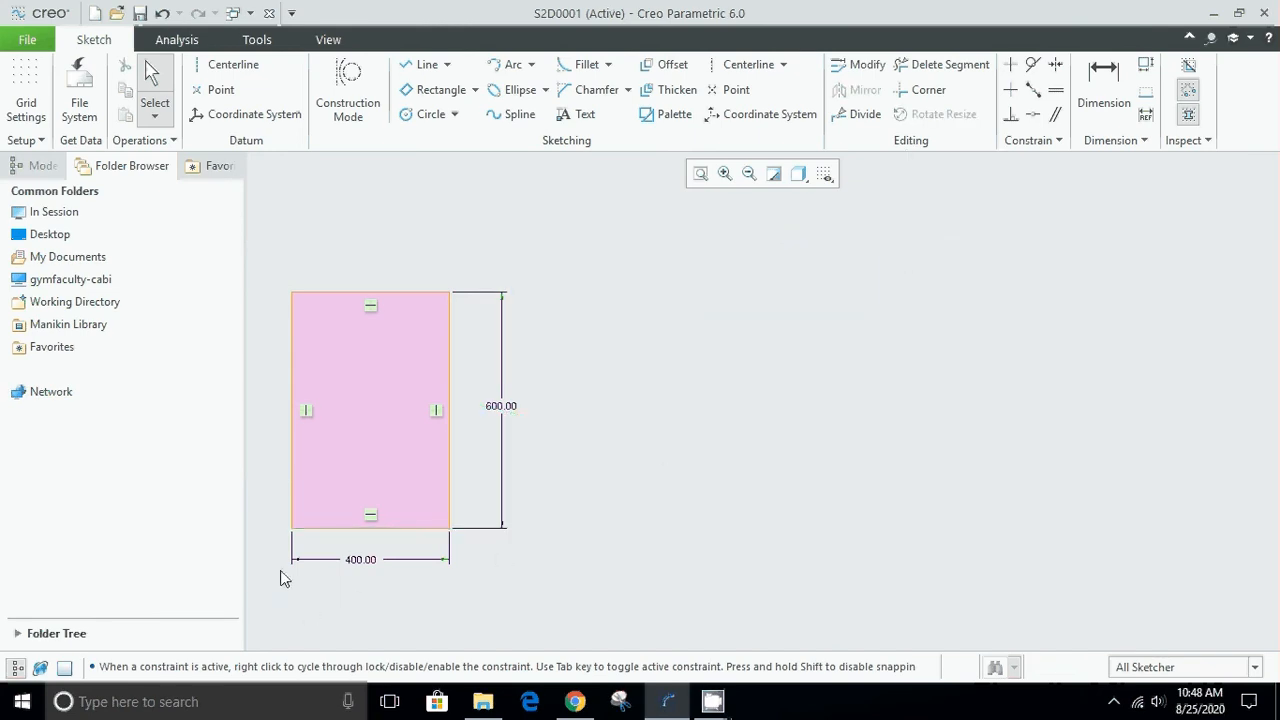
{"action": "left_click_drag", "start_coordinate": [263, 596], "coordinate": [566, 266]}
{"action": "key", "text": "Delete"}
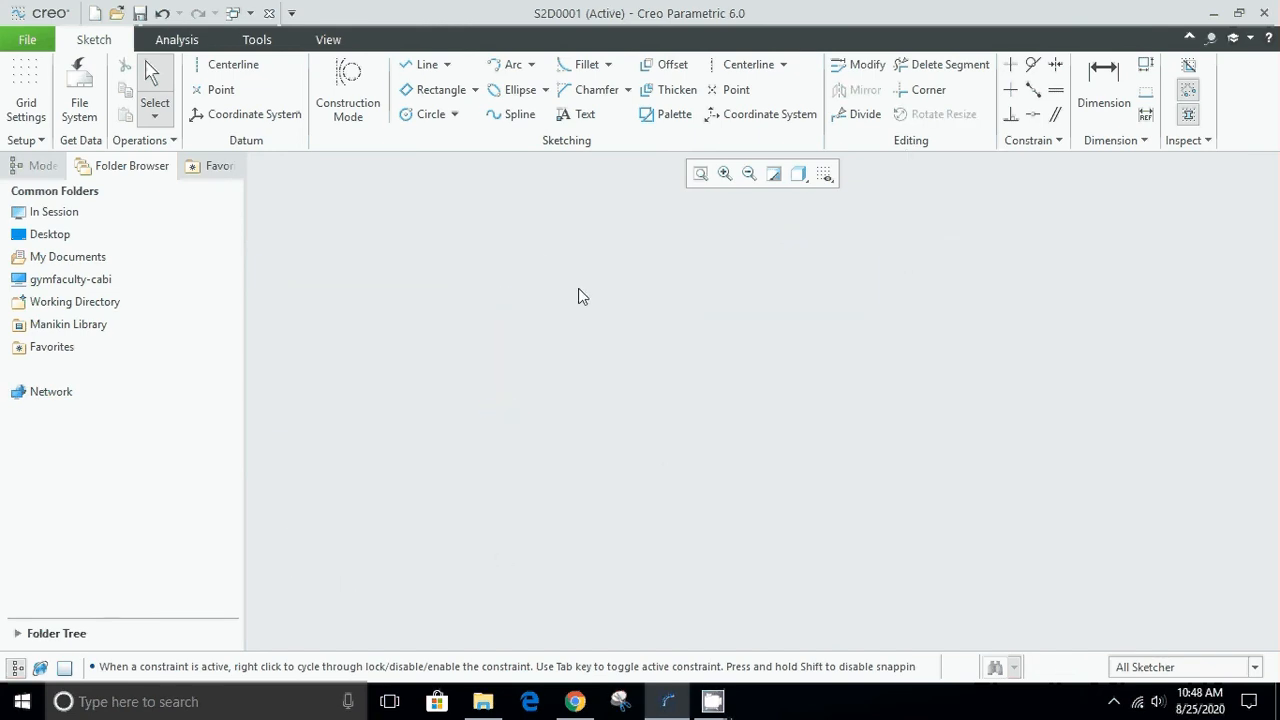
- Draw a Center Rectangle about 679 wide and 494 high in the middle of the empty sketch
{"action": "left_click", "coordinate": [475, 90]}
{"action": "left_click", "coordinate": [480, 153]}
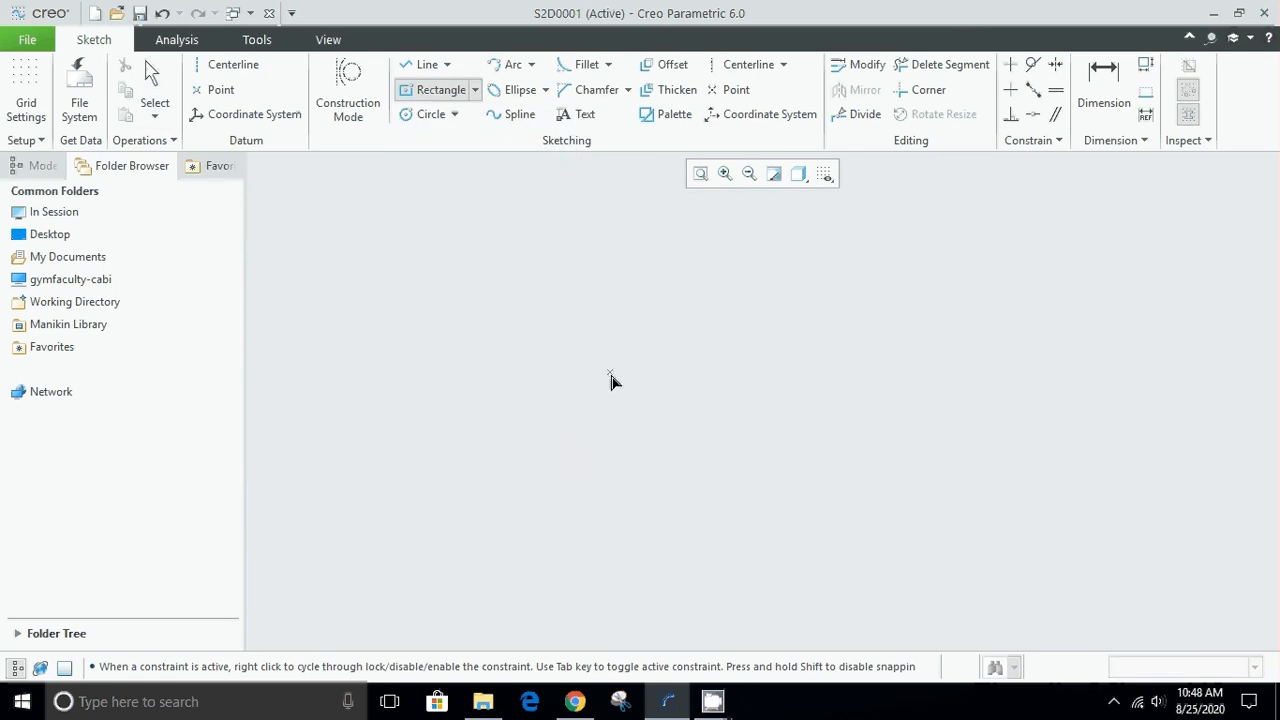
{"action": "left_click", "coordinate": [687, 387]}
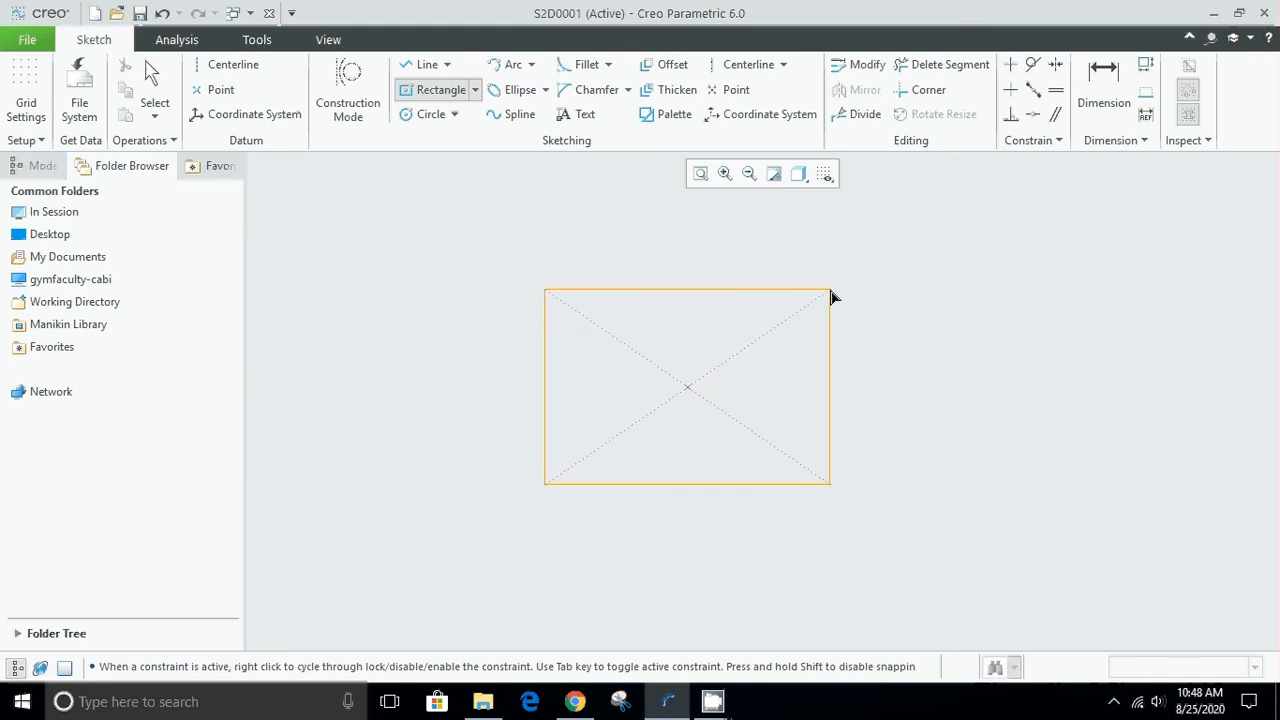
{"action": "left_click", "coordinate": [822, 292]}
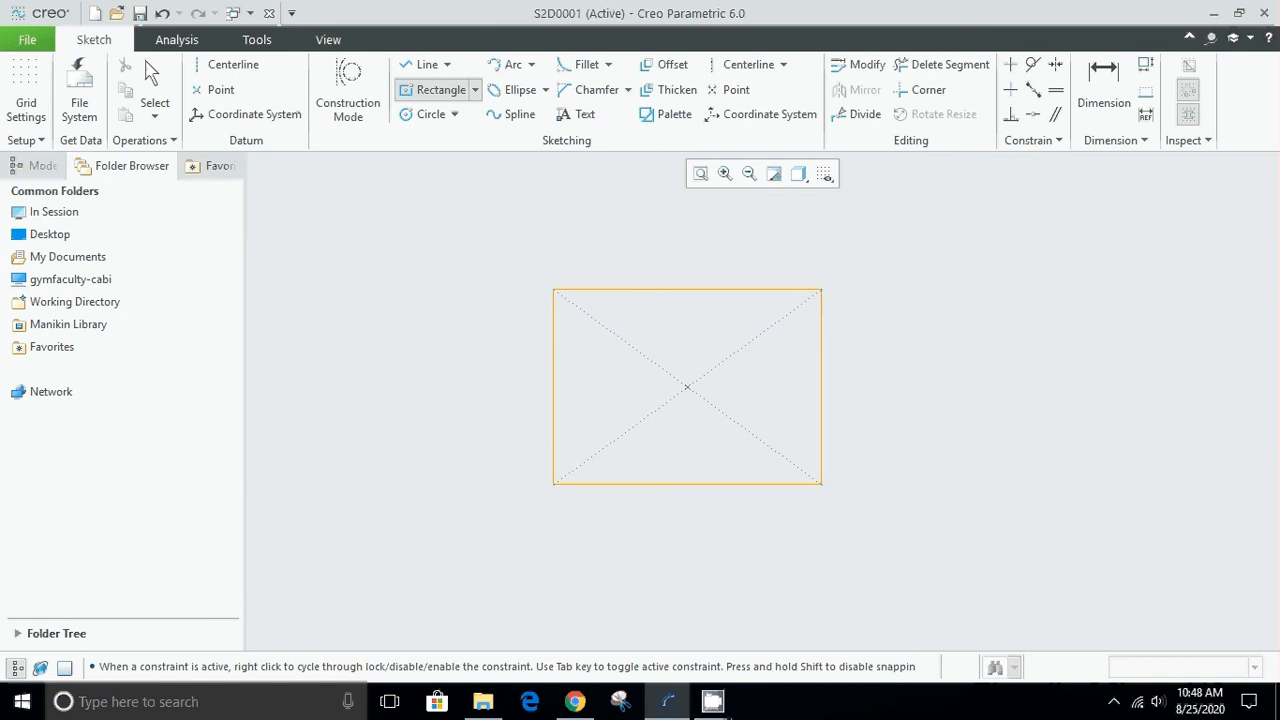
{"action": "middle_click", "coordinate": [906, 343]}
- Move the center rectangle's height dimension outside its right side and set the height to 500
{"action": "left_click_drag", "start_coordinate": [838, 370], "coordinate": [860, 400]}
{"action": "double_click", "coordinate": [862, 400]}
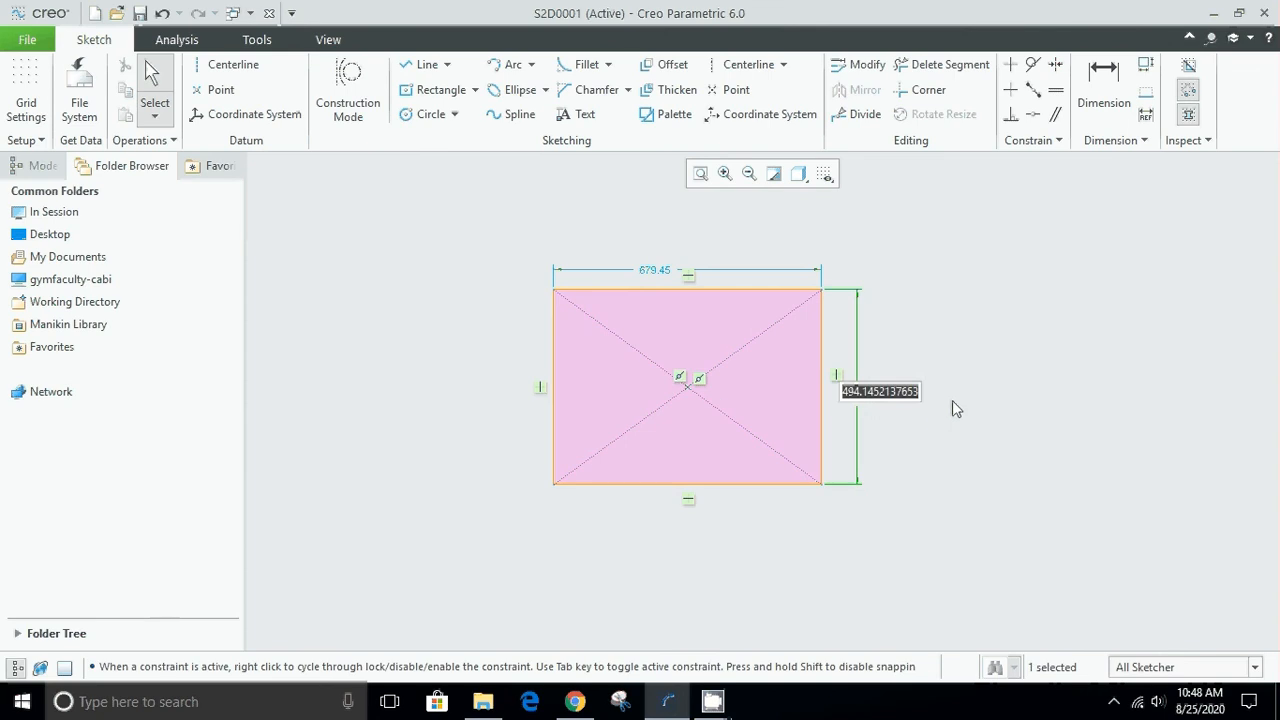
{"action": "type", "text": "500"}
{"action": "key", "text": "Return"}
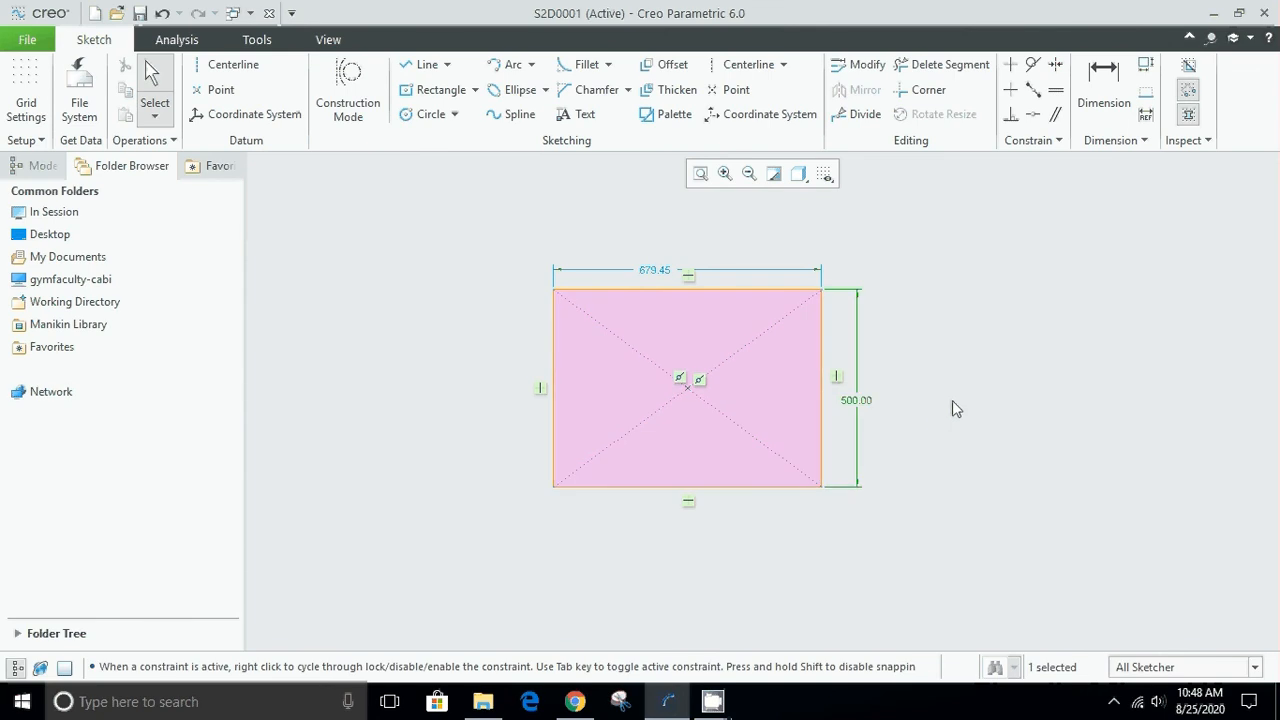
- Set the center rectangle's width to 800
{"action": "double_click", "coordinate": [652, 276]}
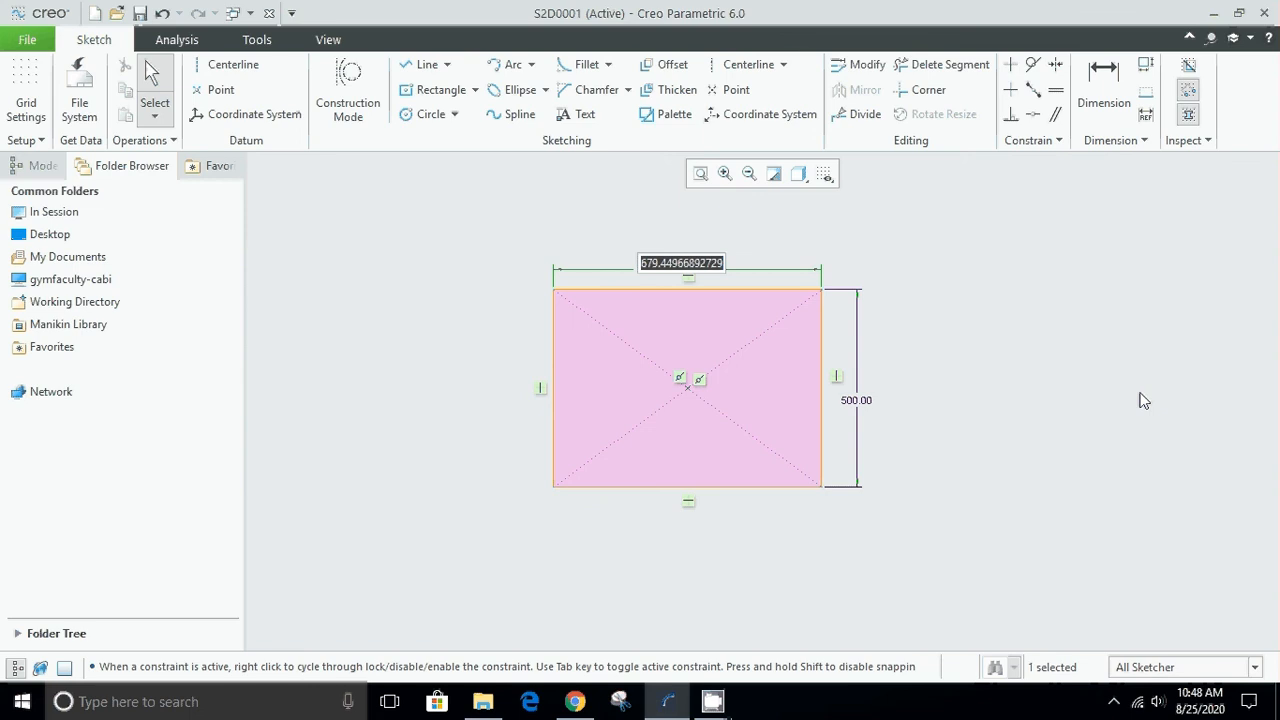
{"action": "type", "text": "800"}
{"action": "key", "text": "Return"}
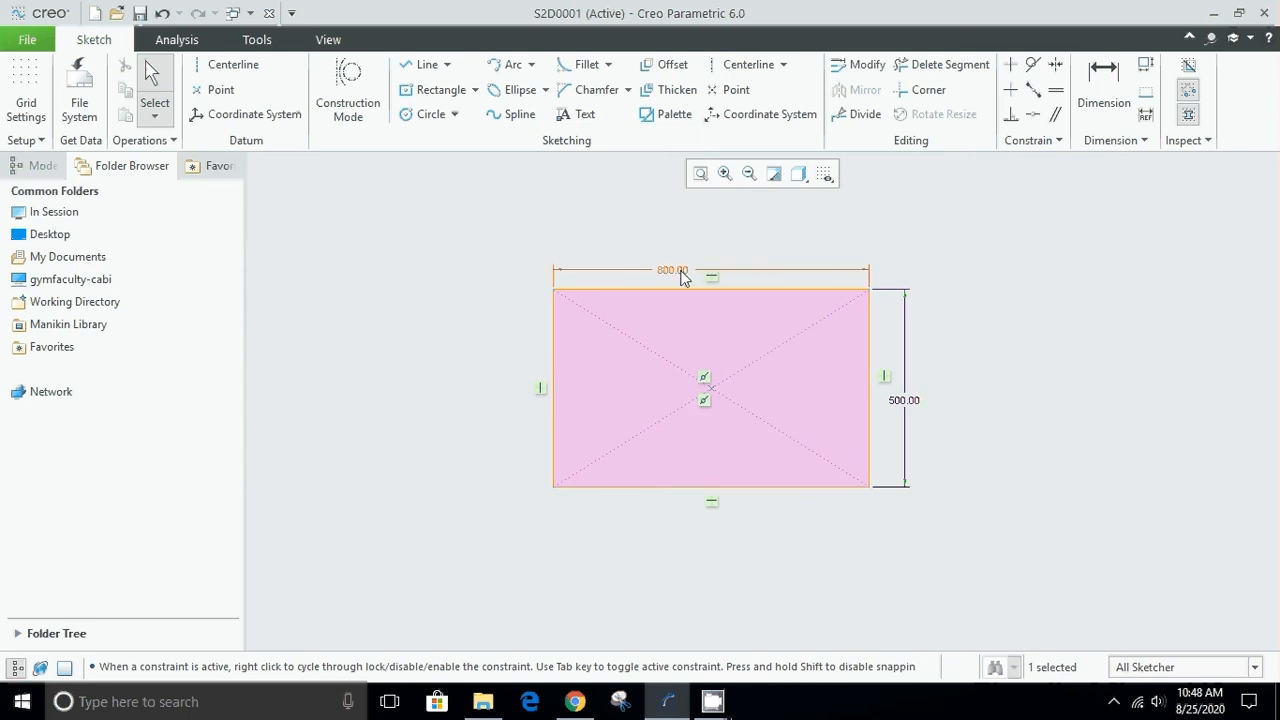
- Reposition the width dimension farther above the center rectangle and the height dimension outside its left side
{"action": "left_click_drag", "start_coordinate": [680, 271], "coordinate": [707, 248]}
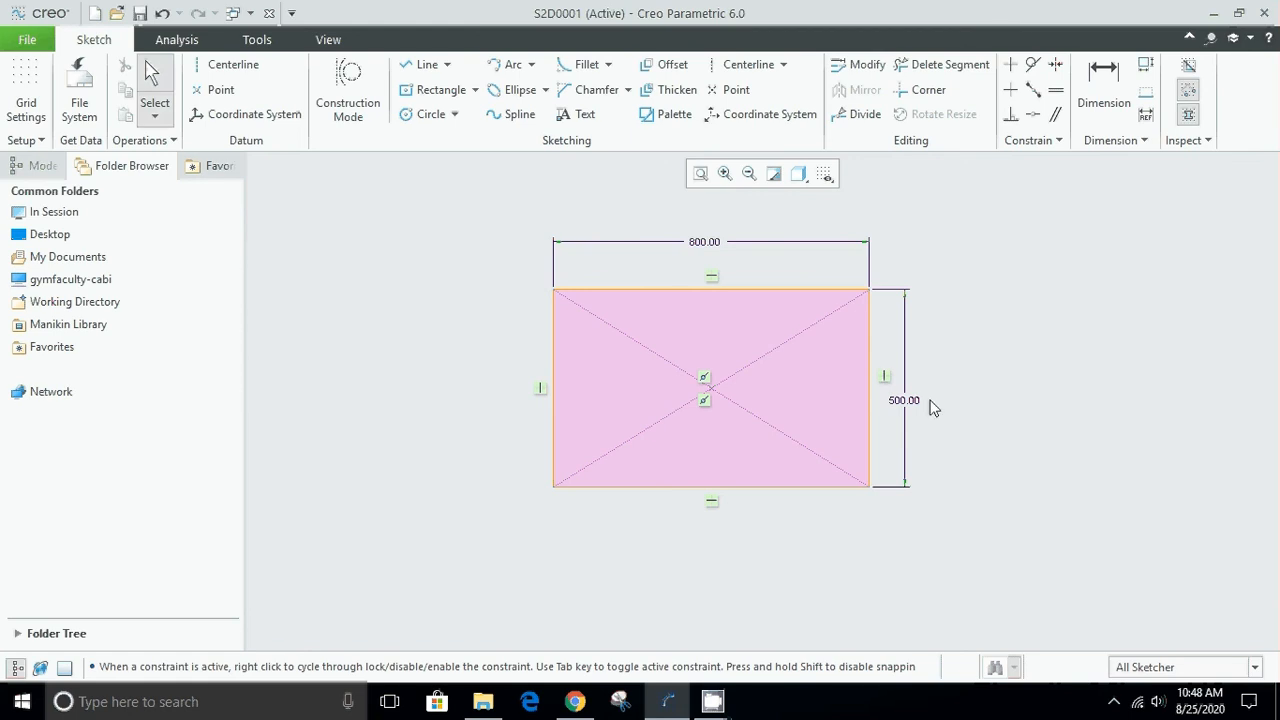
{"action": "left_click_drag", "start_coordinate": [929, 406], "coordinate": [687, 420]}
{"action": "left_click_drag", "start_coordinate": [528, 388], "coordinate": [499, 397]}
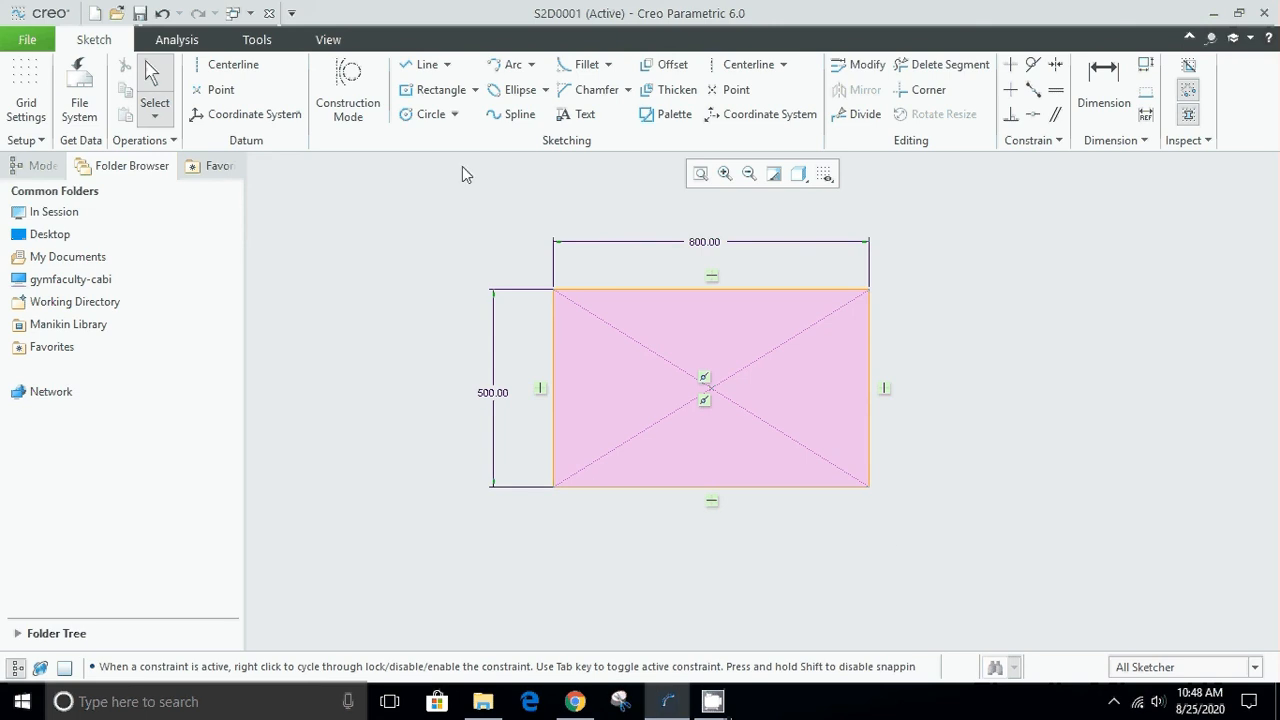
- Draw a Parallelogram to the right of the center rectangle, about 291 between its long sides with a corner angle of about 70°
{"action": "left_click", "coordinate": [475, 90]}
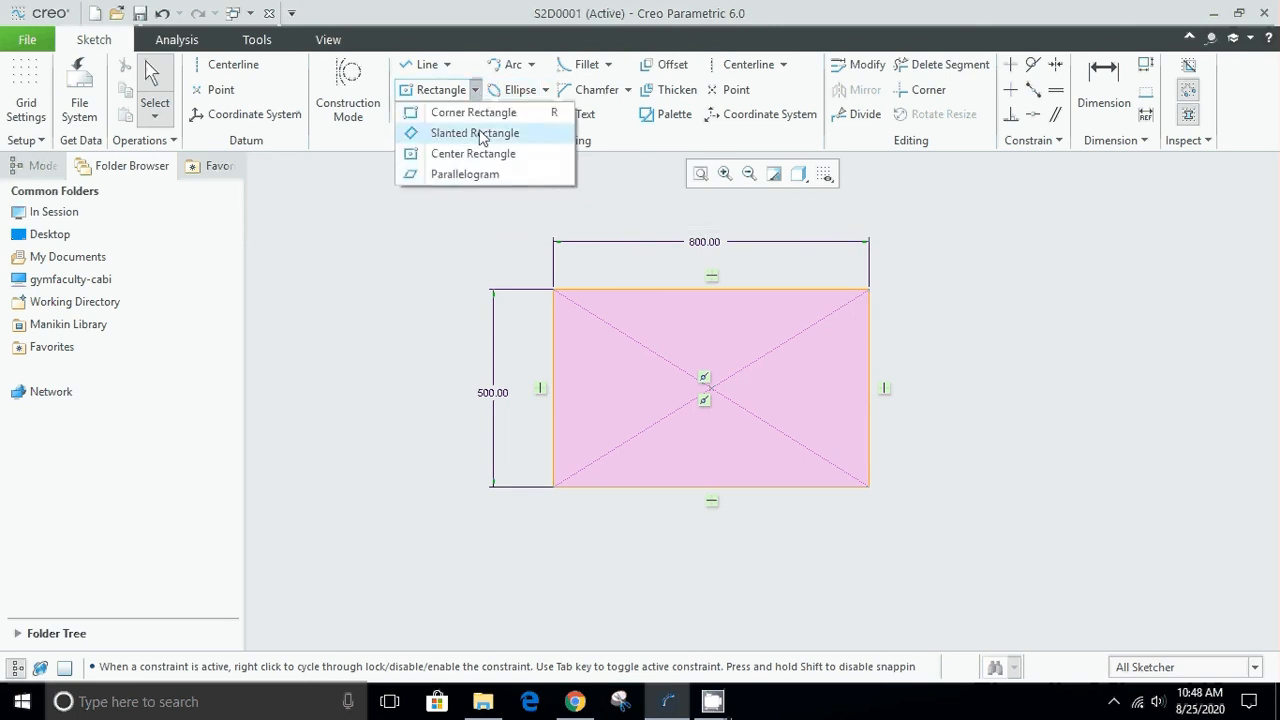
{"action": "left_click", "coordinate": [466, 175]}
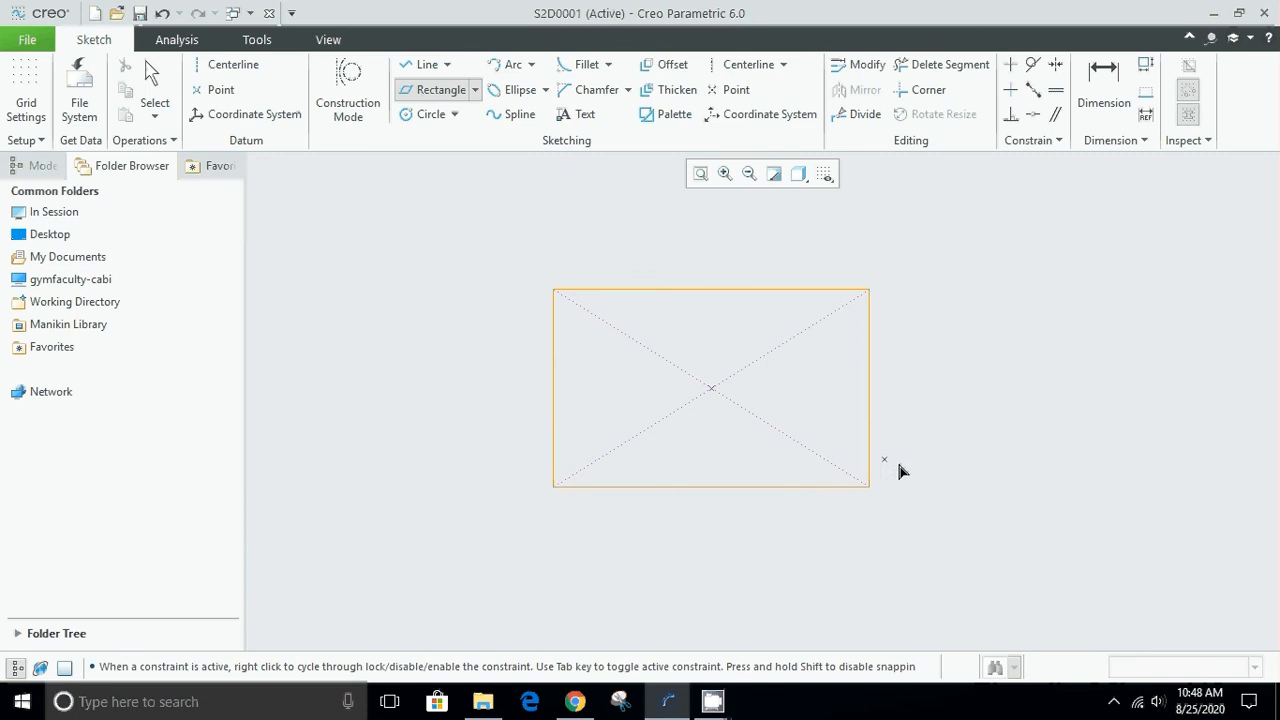
{"action": "left_click", "coordinate": [994, 497]}
{"action": "left_click", "coordinate": [1120, 291]}
{"action": "left_click", "coordinate": [1214, 508]}
{"action": "middle_click", "coordinate": [1214, 508]}
{"action": "key", "text": "Escape"}
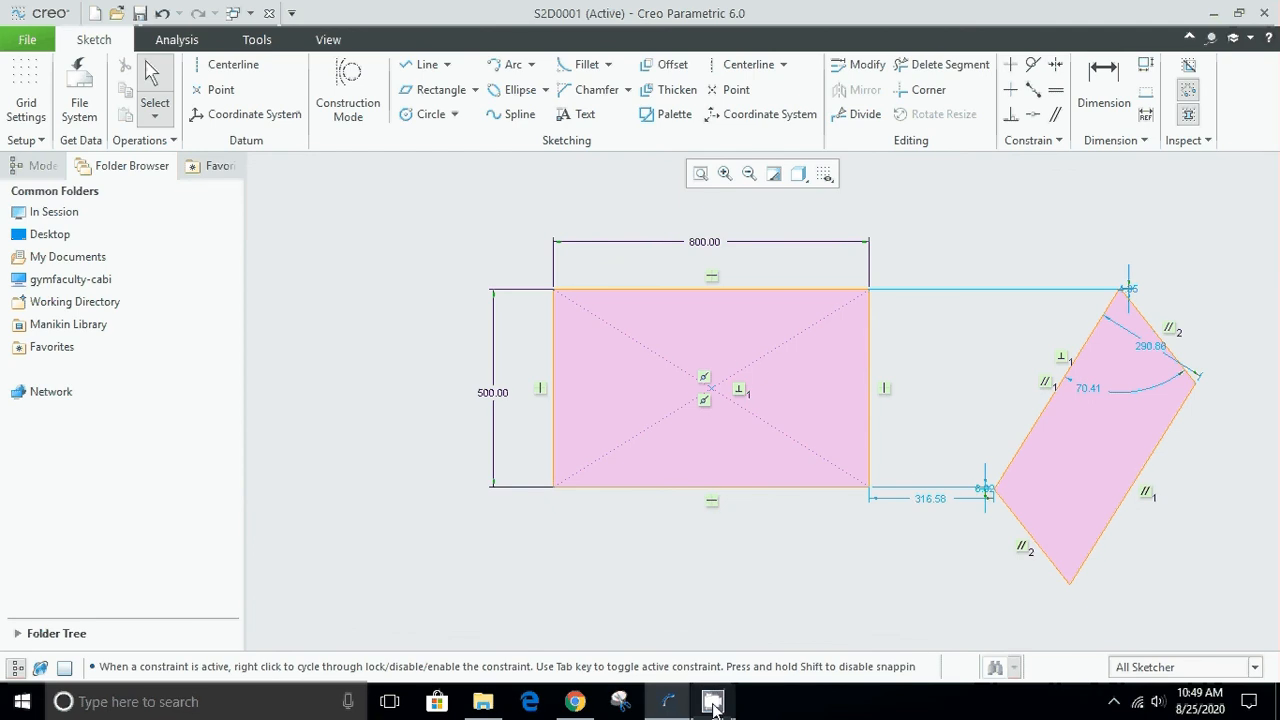
{"action": "mouse_move", "coordinate": [713, 706]}
{"action": "left_click", "coordinate": [612, 642]}
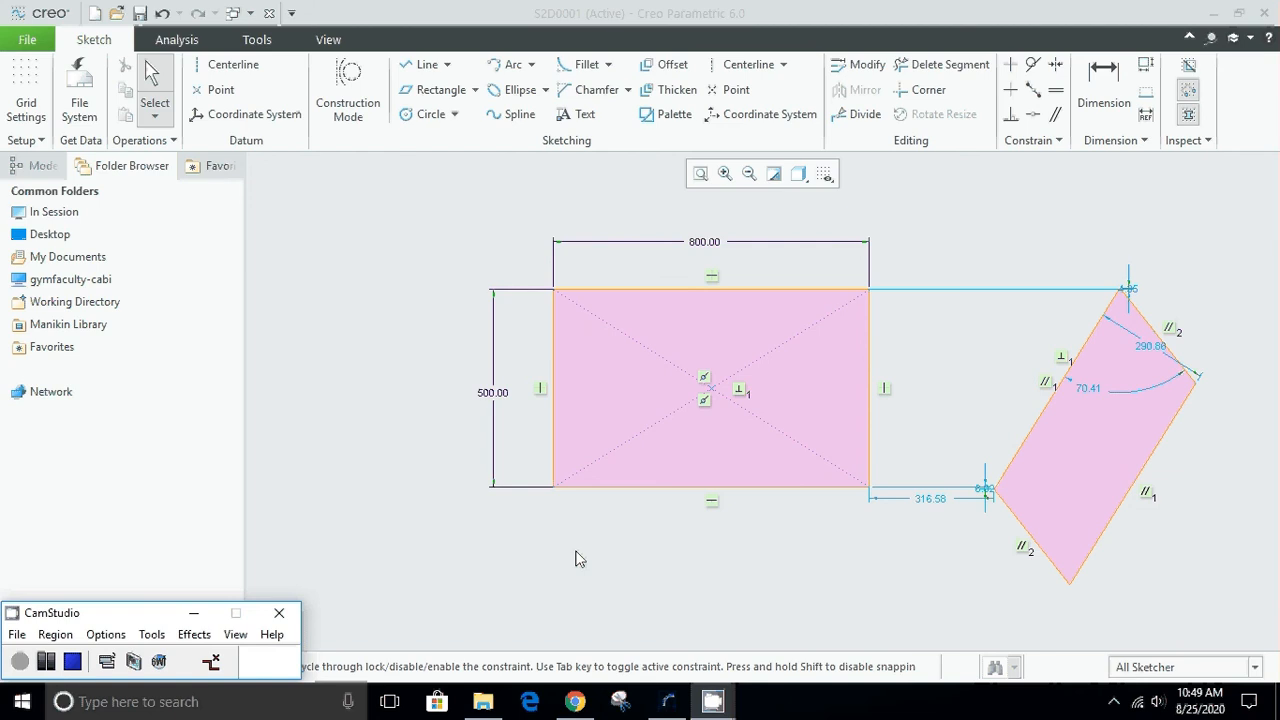
{"action": "key", "text": "F8"}
- Delete the center rectangle and the parallelogram together with all their dimensions and constraints
{"action": "mouse_move", "coordinate": [338, 630]}
{"action": "left_mouse_down"}
{"action": "mouse_move", "coordinate": [1222, 238]}
{"action": "mouse_move", "coordinate": [1240, 200]}
{"action": "left_mouse_up"}
{"action": "key", "text": "Delete"}
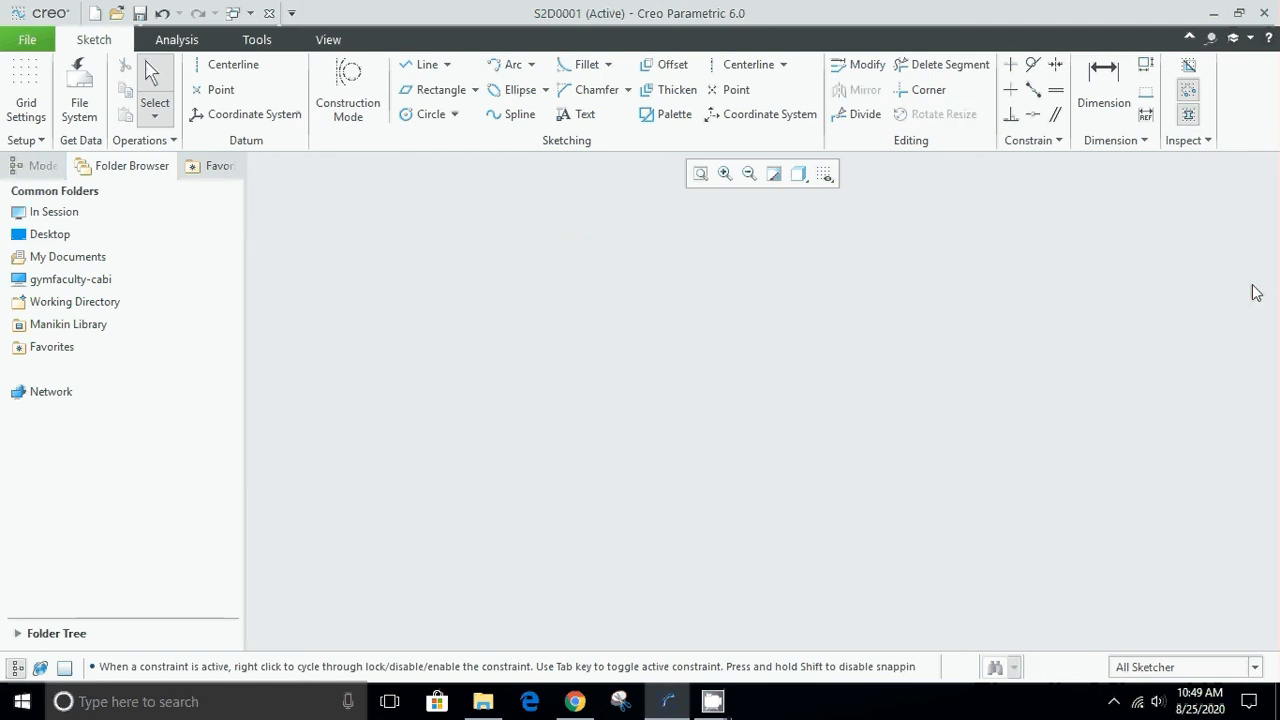
- Draw a Center and Point circle about 687 in diameter in the empty sketch
{"action": "left_click", "coordinate": [455, 116]}
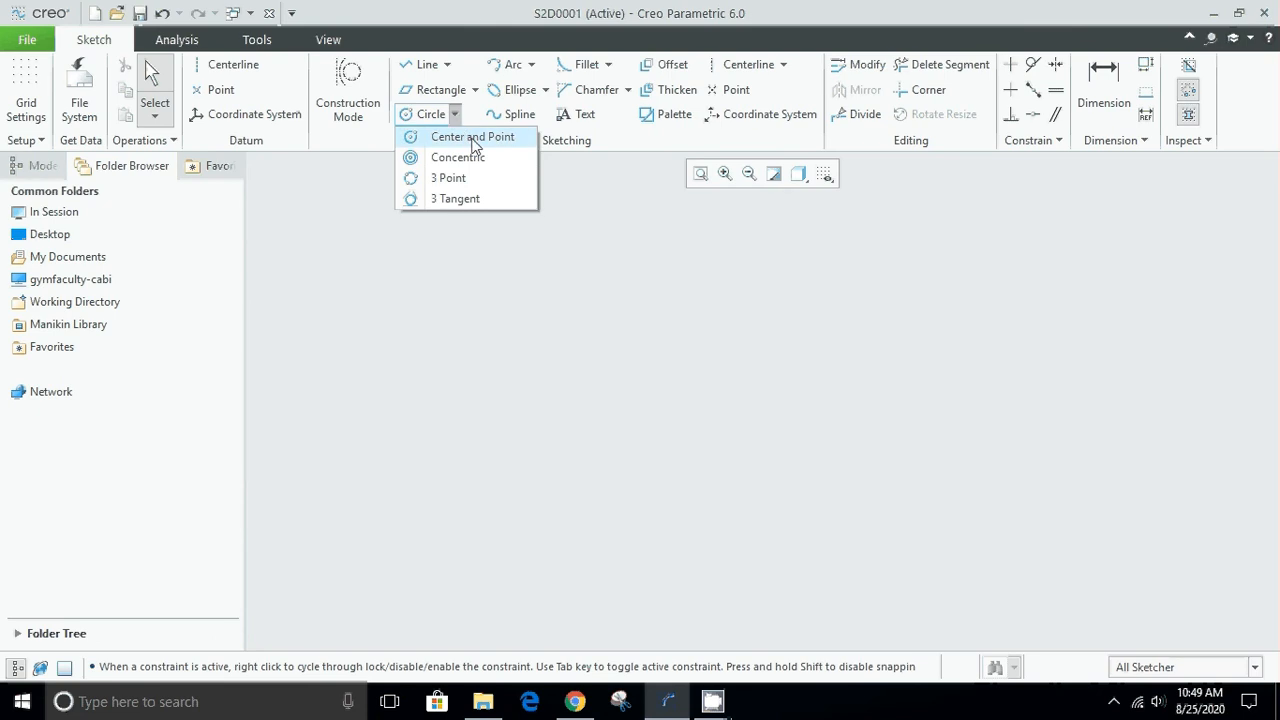
{"action": "left_click", "coordinate": [476, 137]}
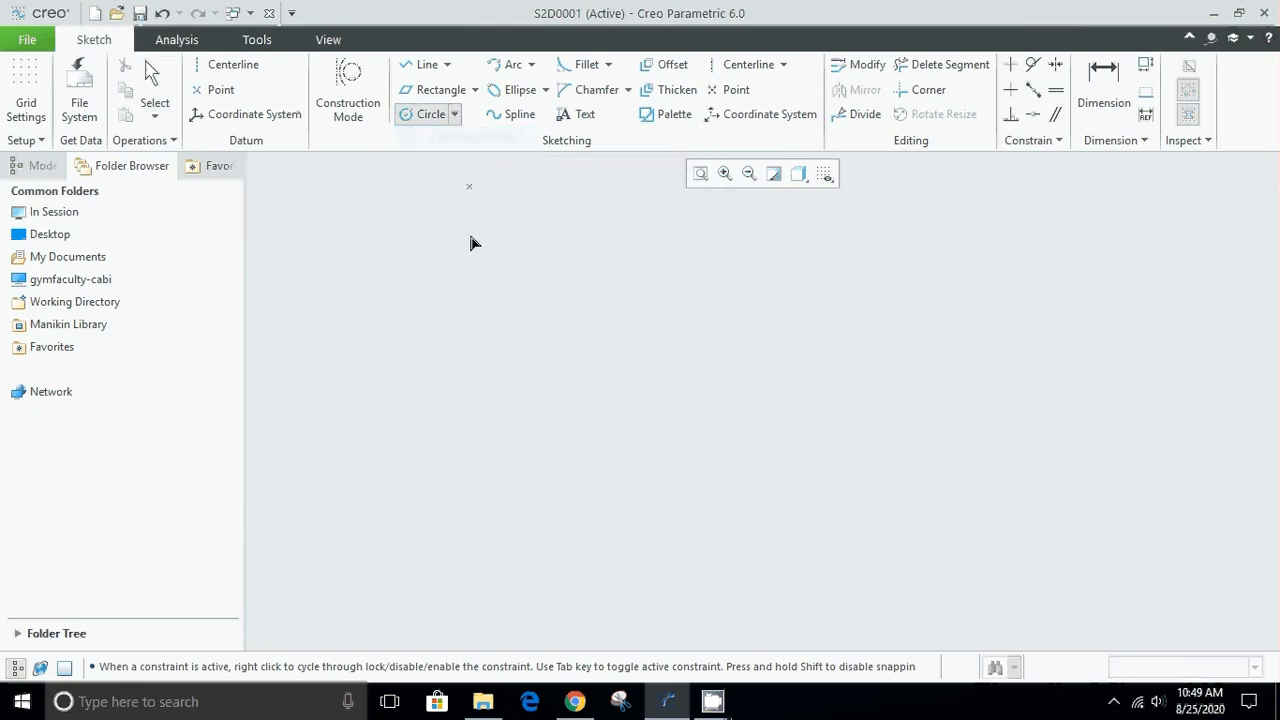
{"action": "left_click", "coordinate": [408, 326]}
{"action": "left_click", "coordinate": [451, 205]}
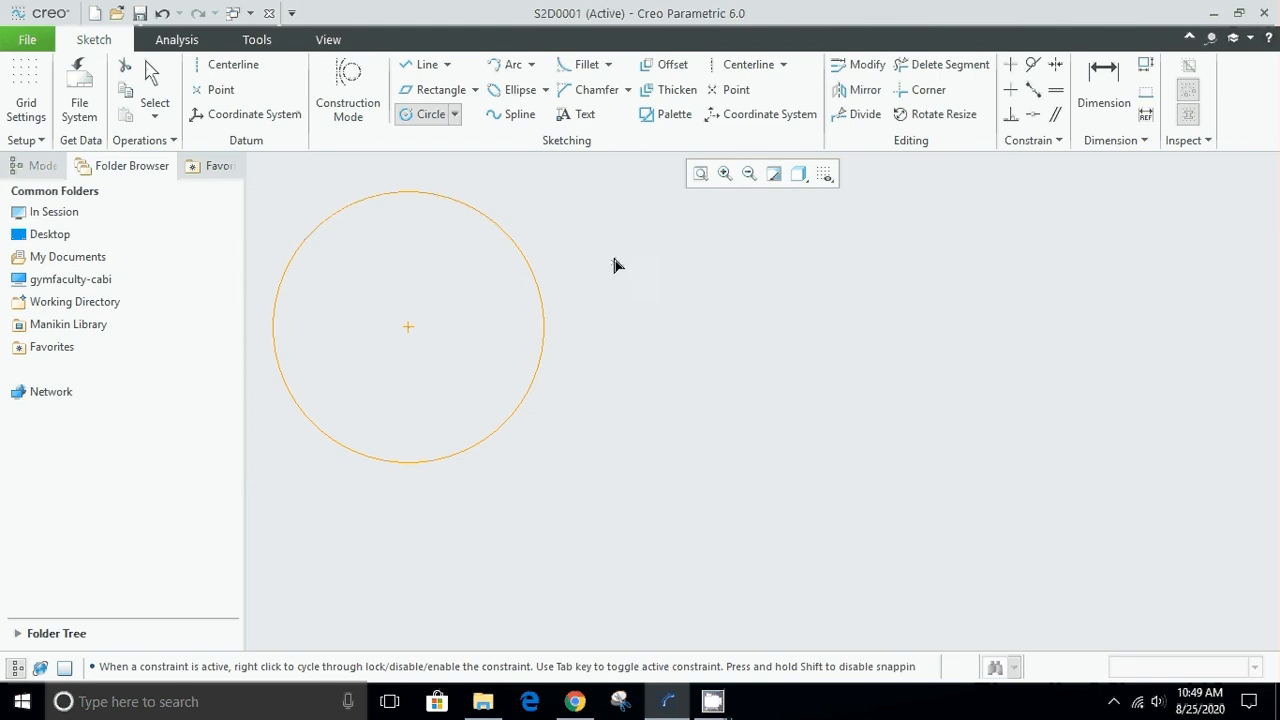
- Add two Concentric circles to the existing circle, an inner one about 272 and an outer one about 968 in diameter
{"action": "left_click", "coordinate": [455, 115]}
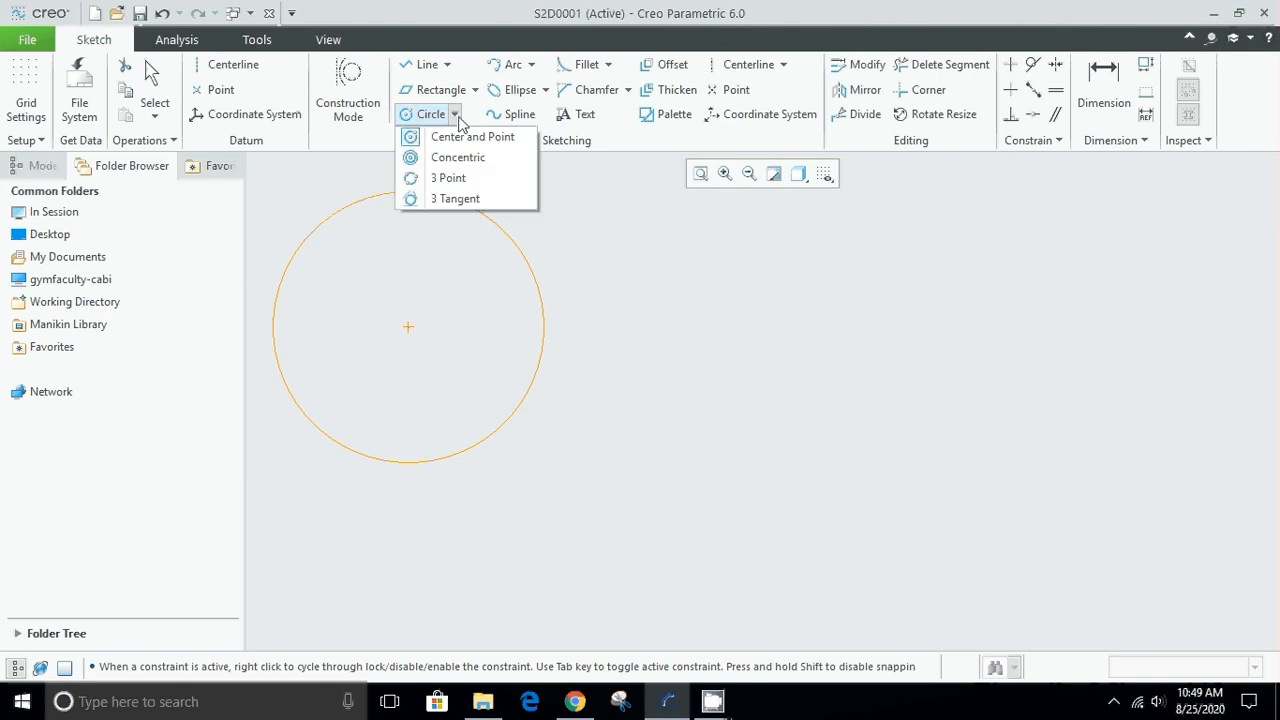
{"action": "left_click", "coordinate": [473, 165]}
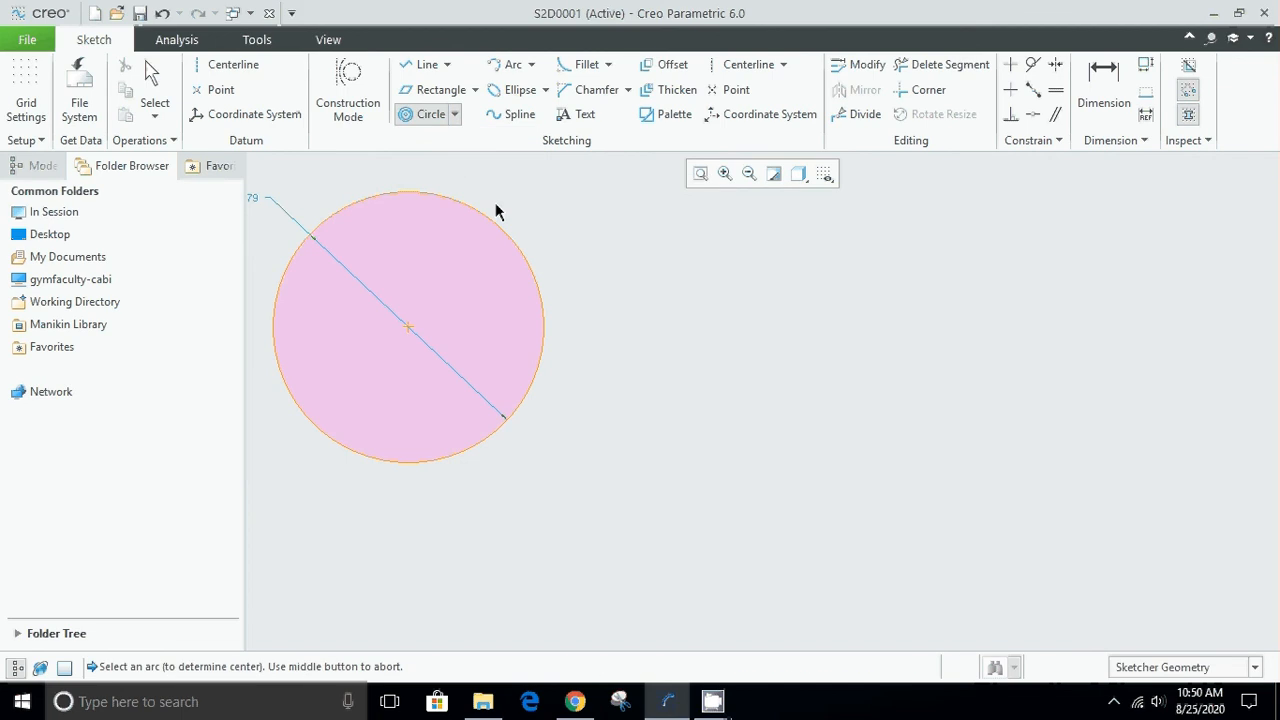
{"action": "left_click", "coordinate": [522, 255]}
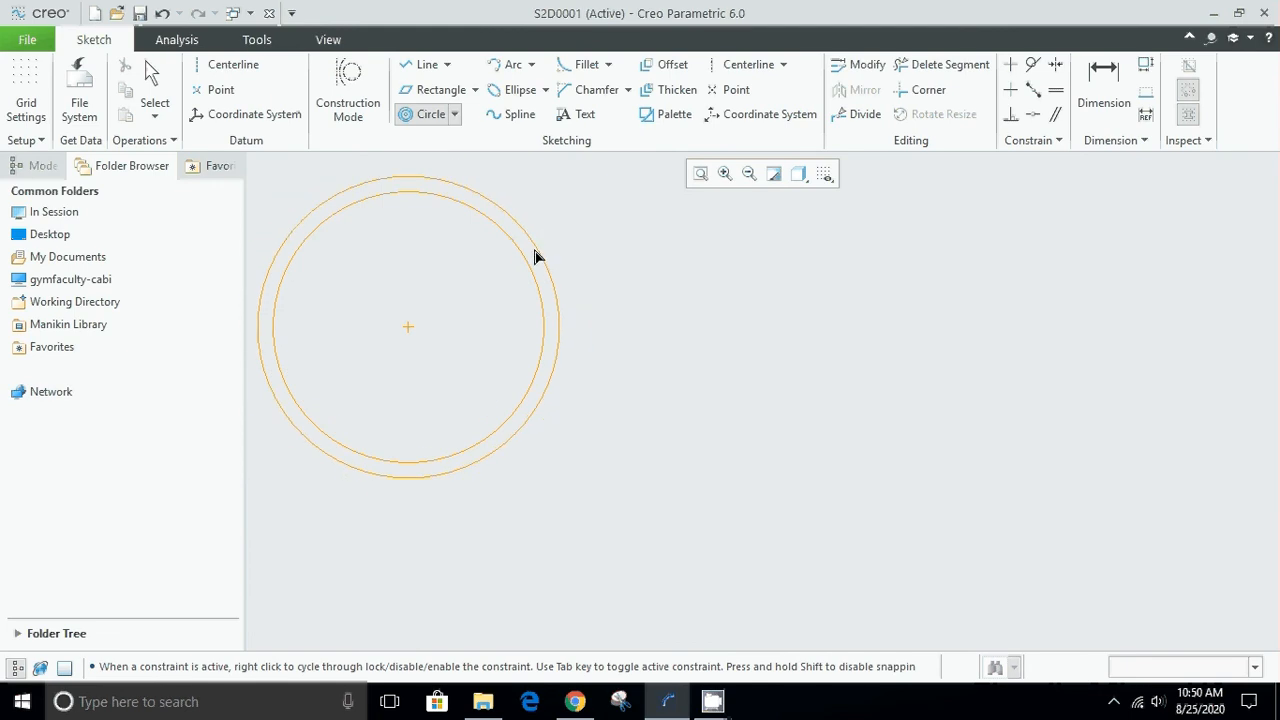
{"action": "left_click", "coordinate": [455, 300]}
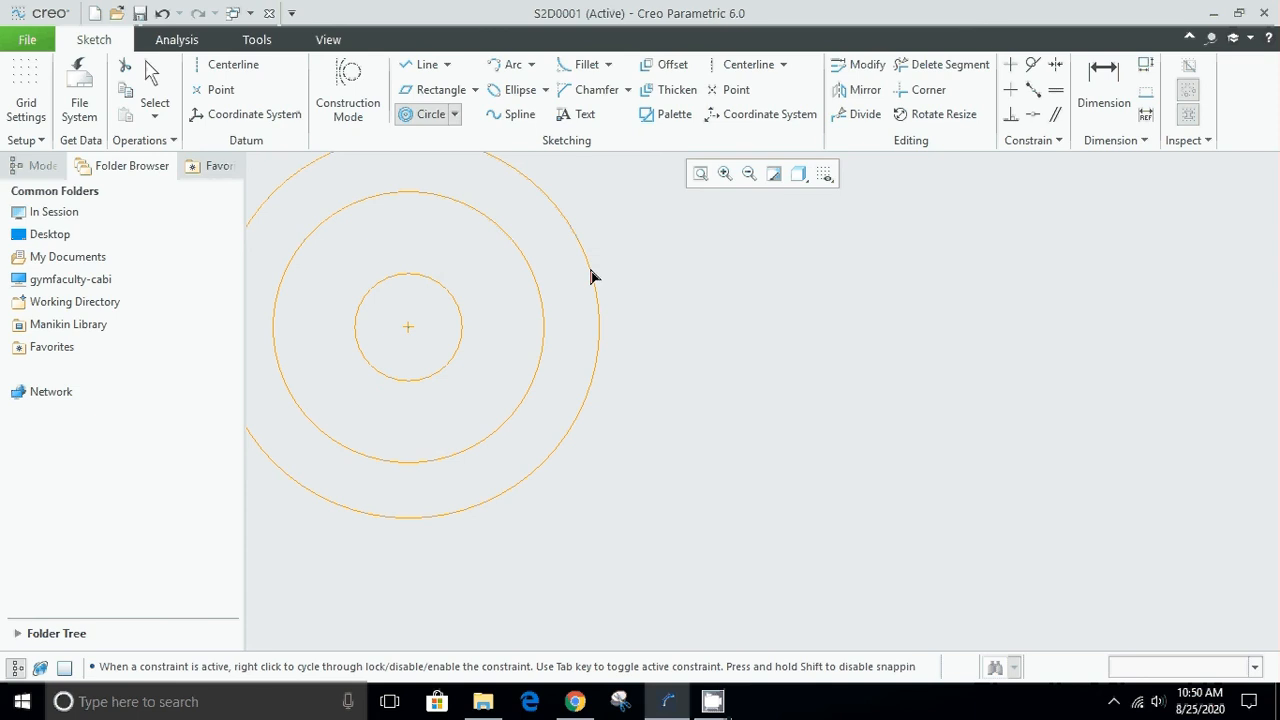
{"action": "left_click", "coordinate": [591, 277]}
{"action": "middle_click", "coordinate": [634, 294]}
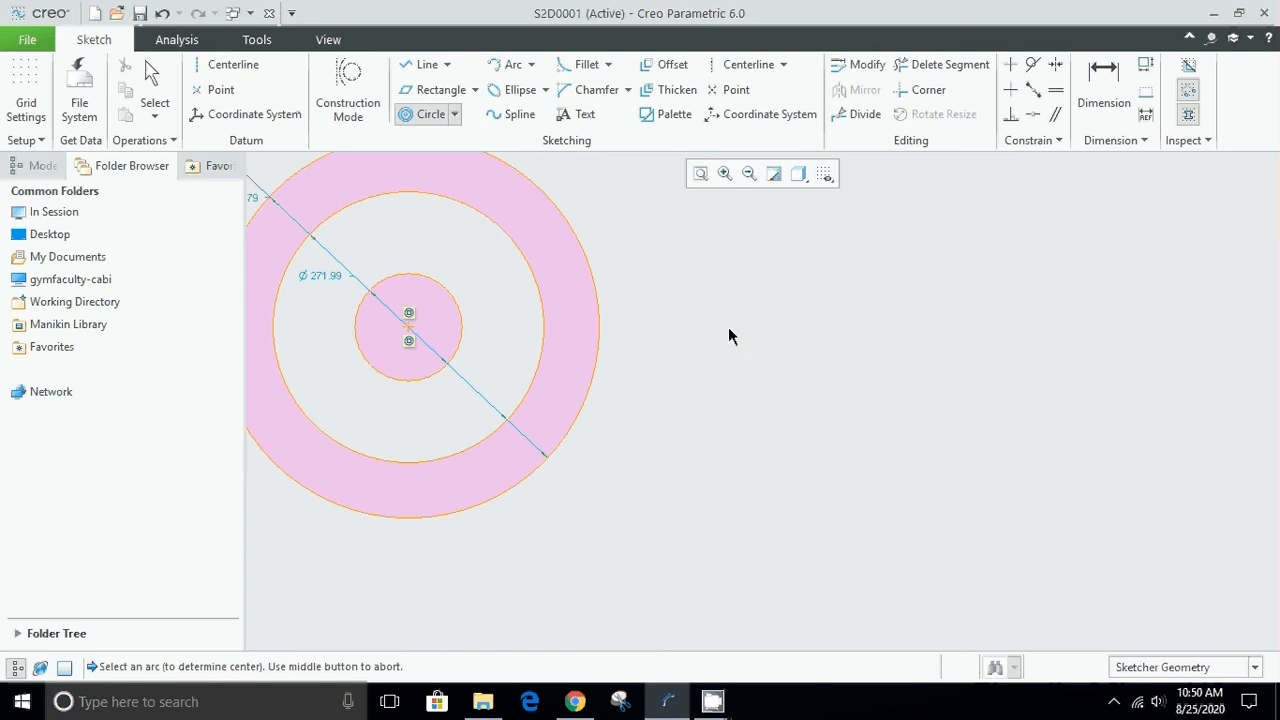
- Draw a 3 Point circle to the right of the concentric circles, equal in size to their outermost circle
{"action": "left_click", "coordinate": [749, 174]}
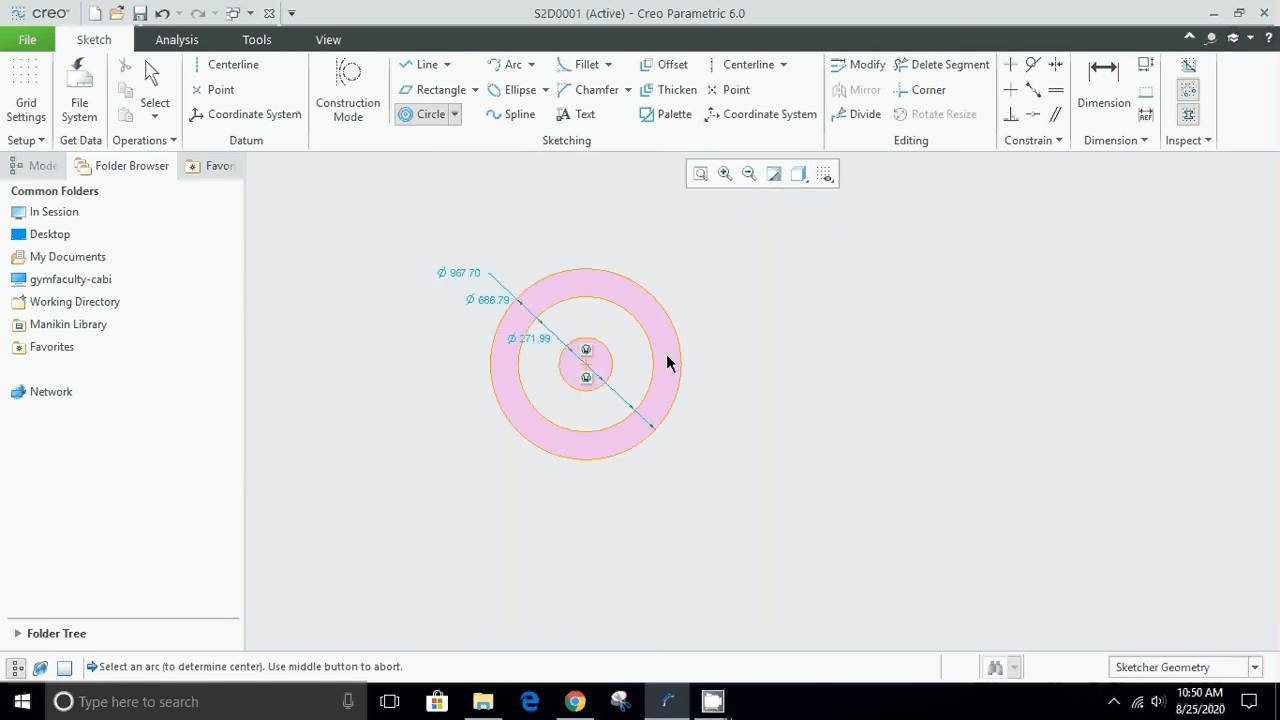
{"action": "left_click", "coordinate": [455, 114]}
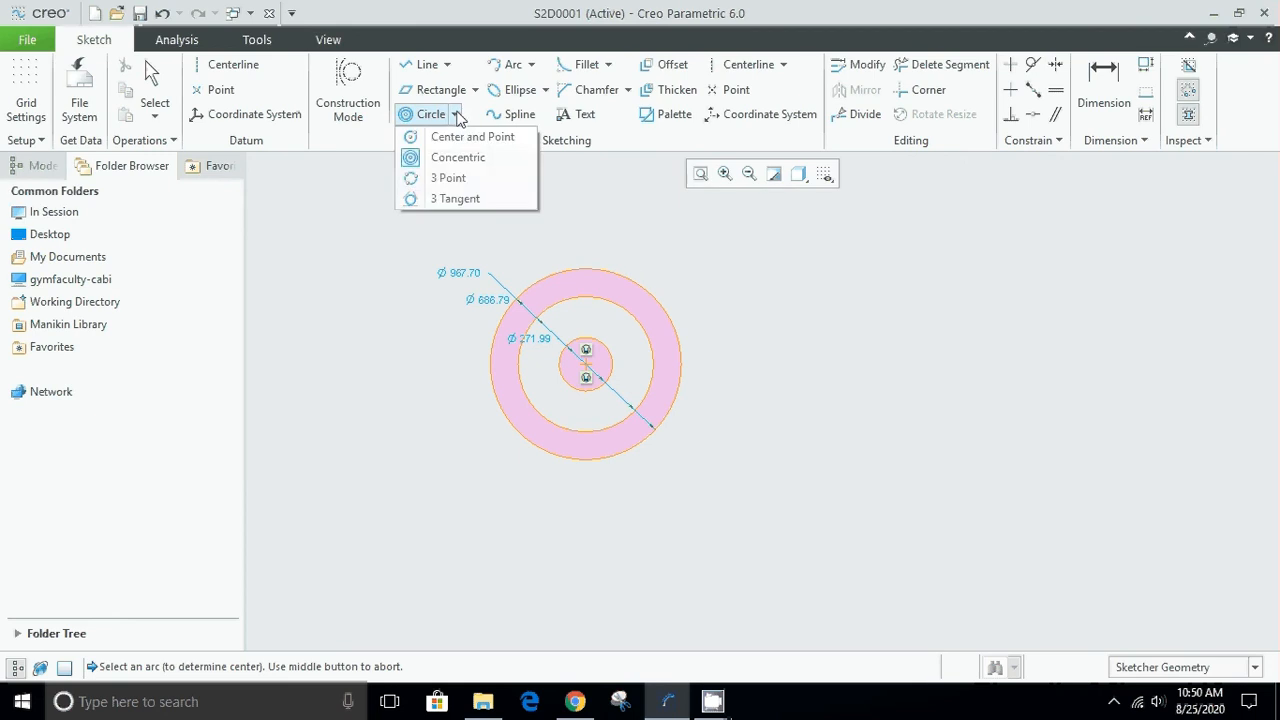
{"action": "left_click", "coordinate": [450, 178]}
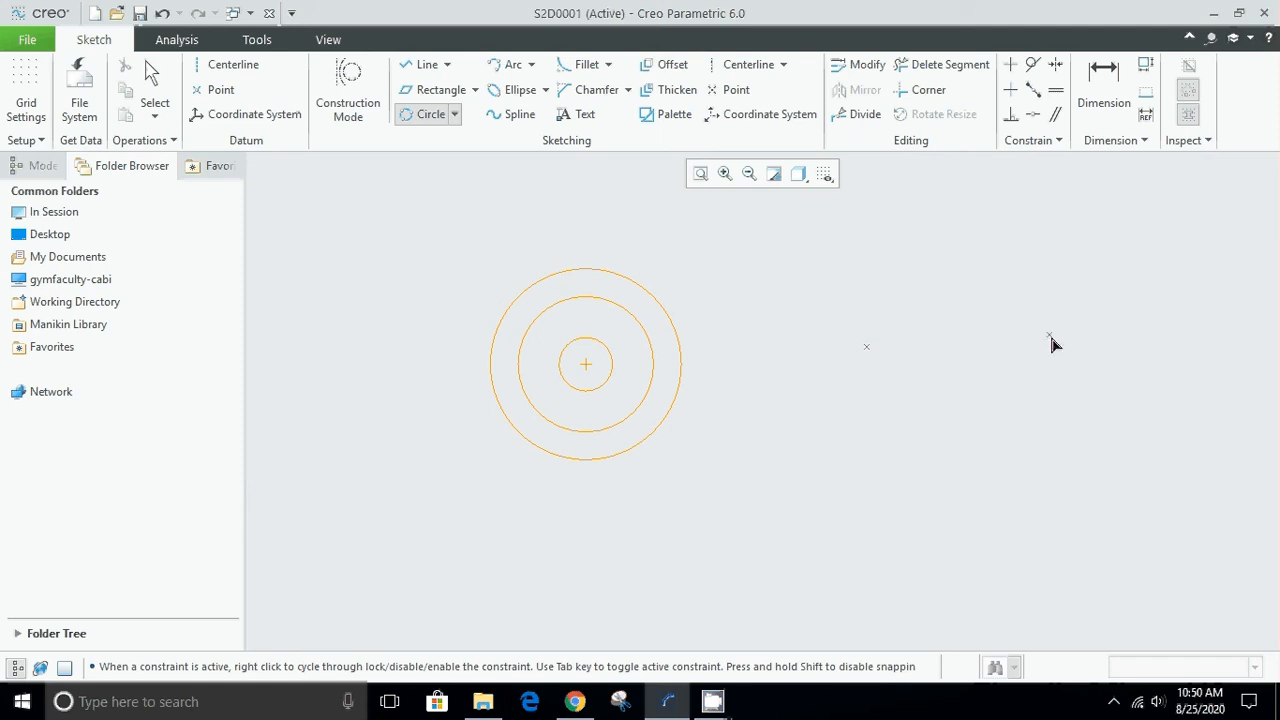
{"action": "left_click", "coordinate": [1057, 348]}
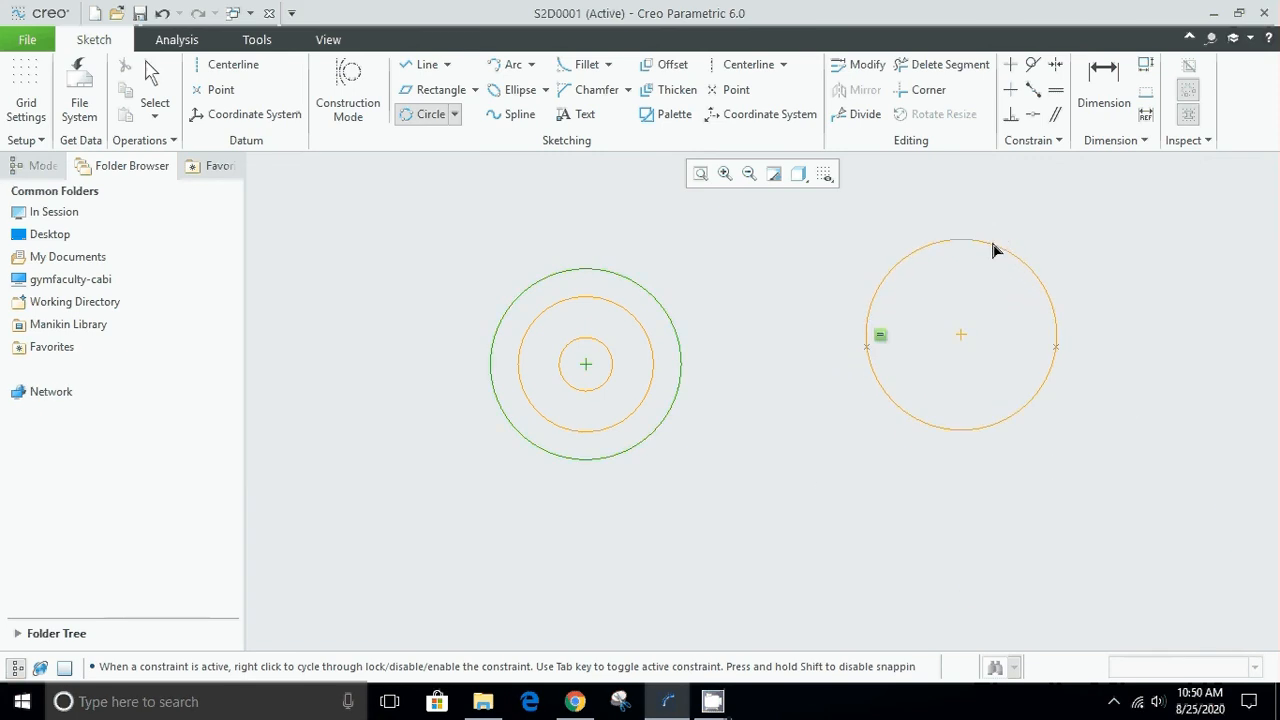
{"action": "left_click", "coordinate": [993, 281]}
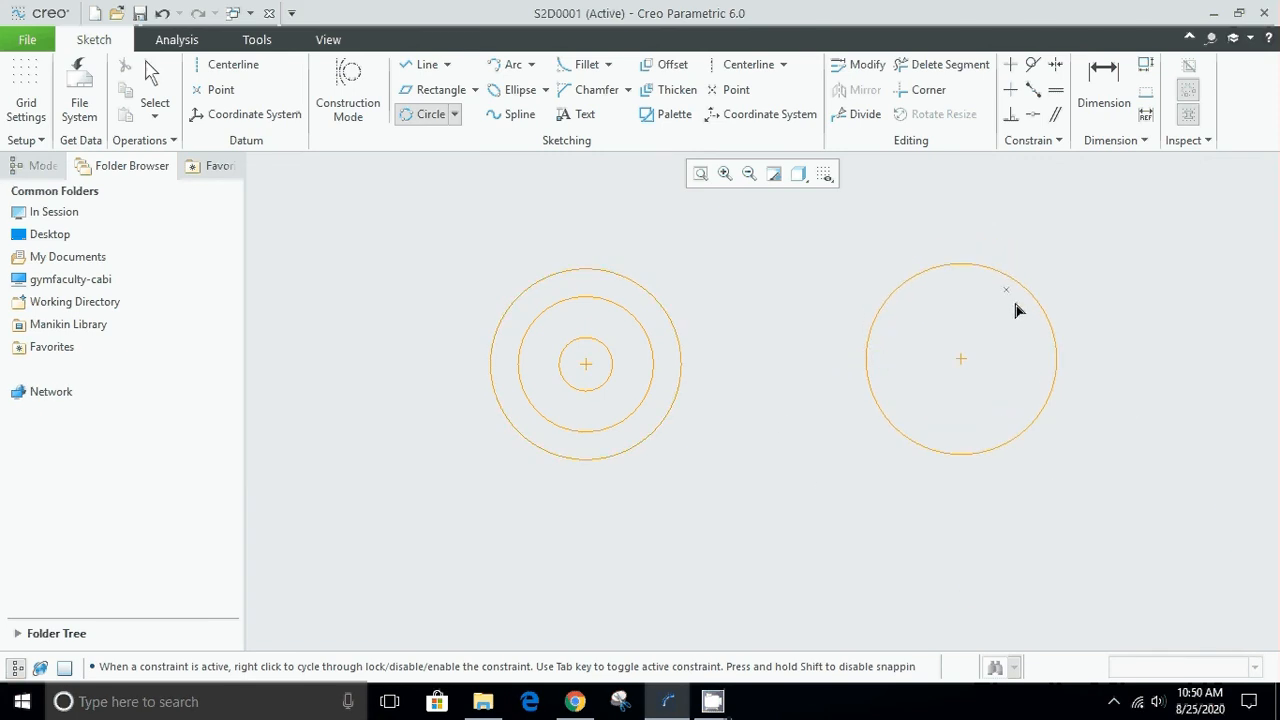
- Draw two connected lines about 246 and 445 long and a separate slanted line about 475 long beside the concentric circles
{"action": "left_click", "coordinate": [454, 116]}
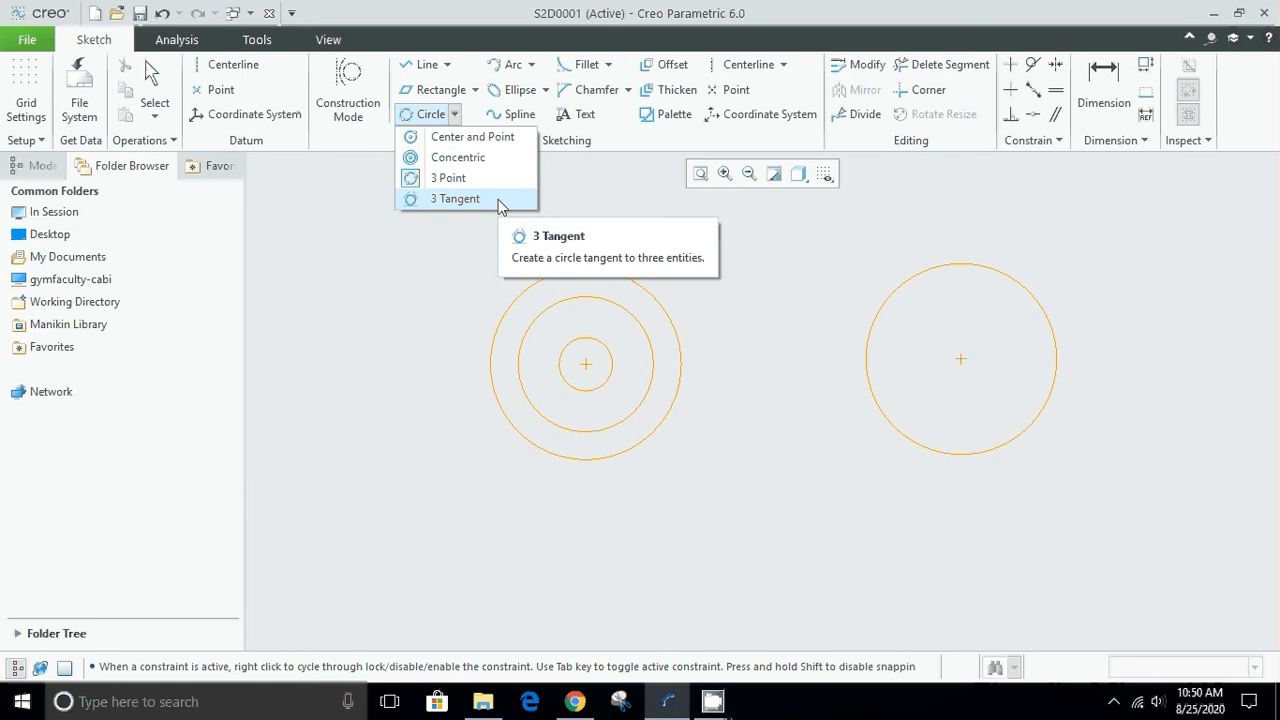
{"action": "left_click", "coordinate": [447, 66]}
{"action": "left_click", "coordinate": [449, 66]}
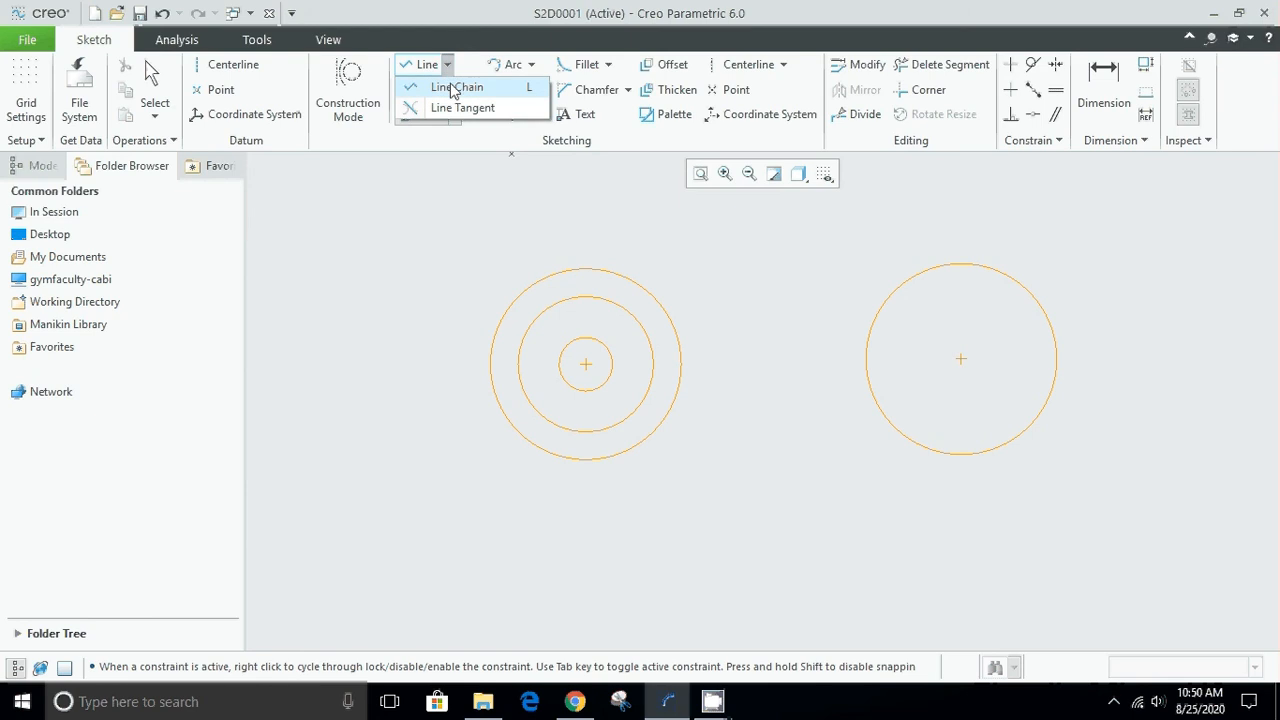
{"action": "left_click", "coordinate": [450, 87]}
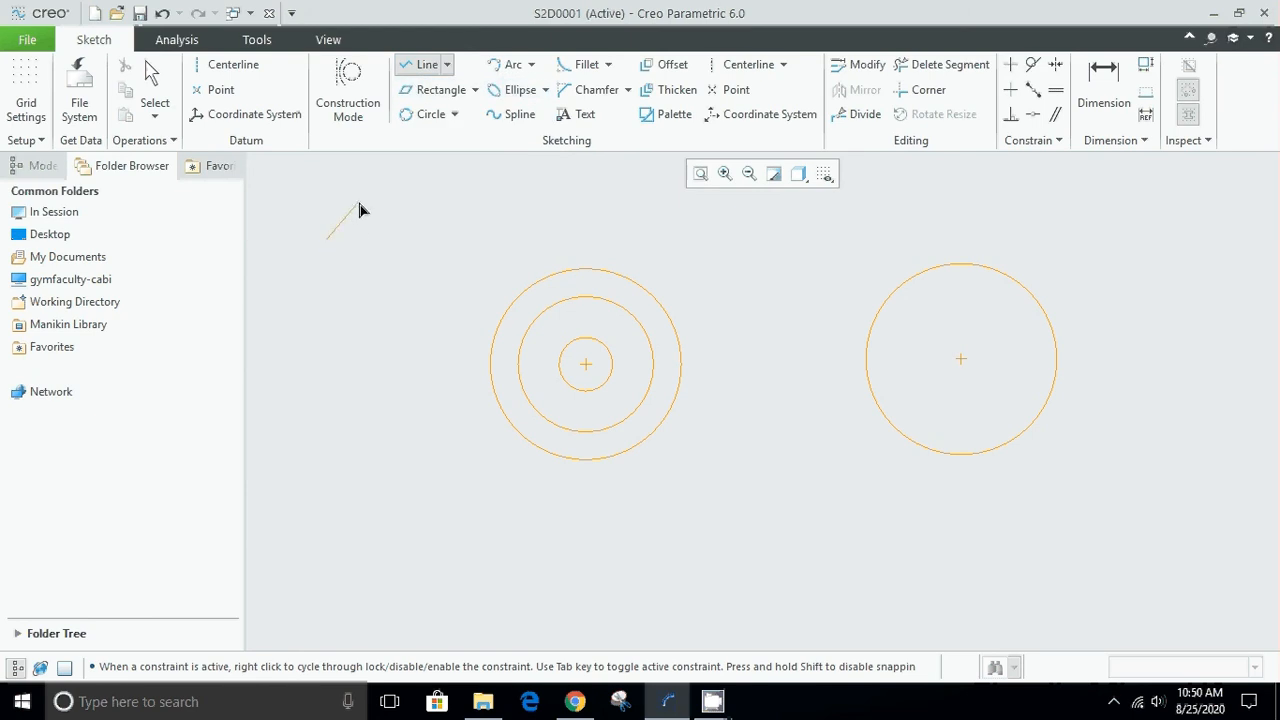
{"action": "left_click", "coordinate": [358, 203]}
{"action": "left_click", "coordinate": [444, 222]}
{"action": "left_click", "coordinate": [363, 329]}
{"action": "left_click", "coordinate": [444, 284]}
{"action": "middle_click", "coordinate": [466, 278]}
- Try to create a 3 Tangent circle starting on the upper line of the small open profile
{"action": "left_click", "coordinate": [455, 114]}
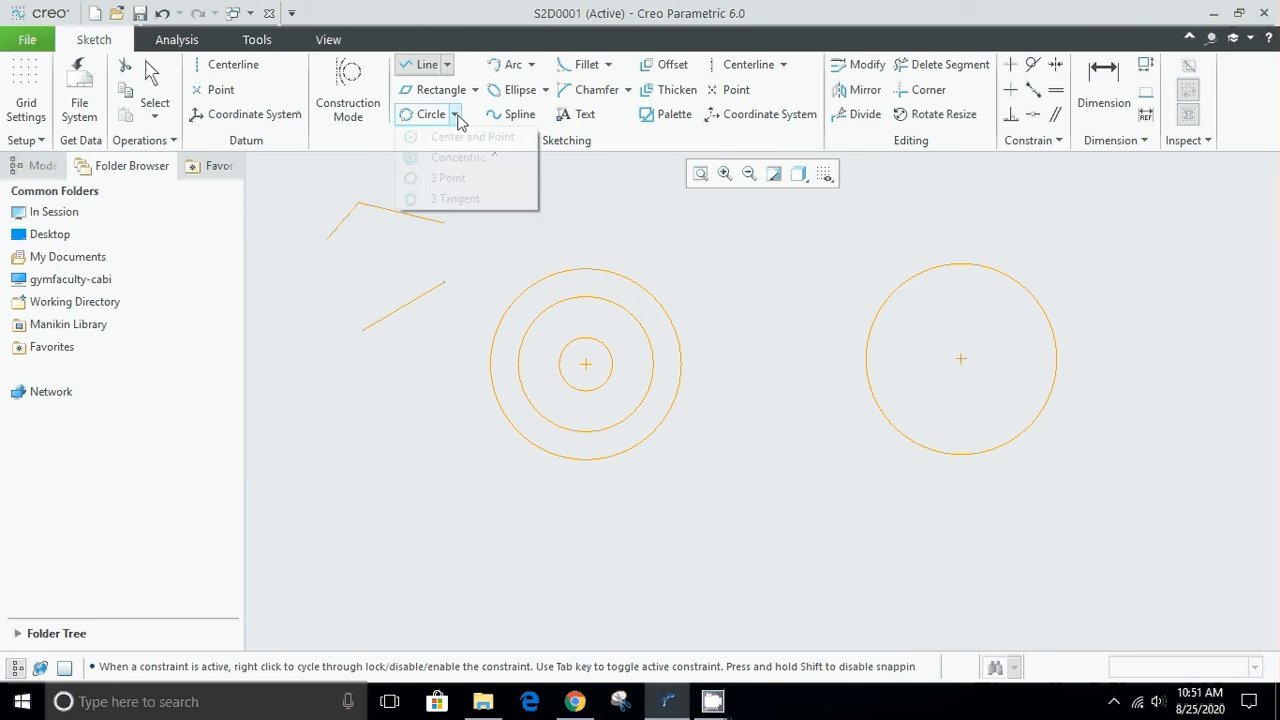
{"action": "left_click", "coordinate": [445, 198]}
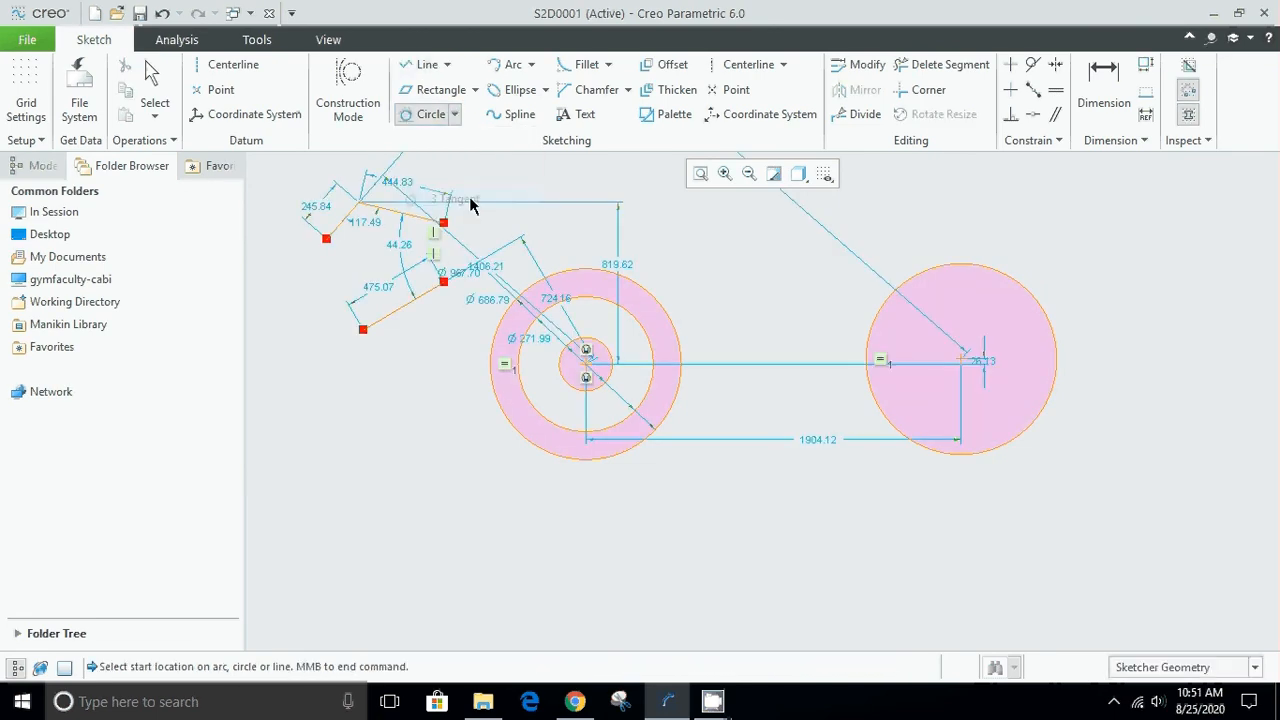
{"action": "left_click", "coordinate": [408, 218]}
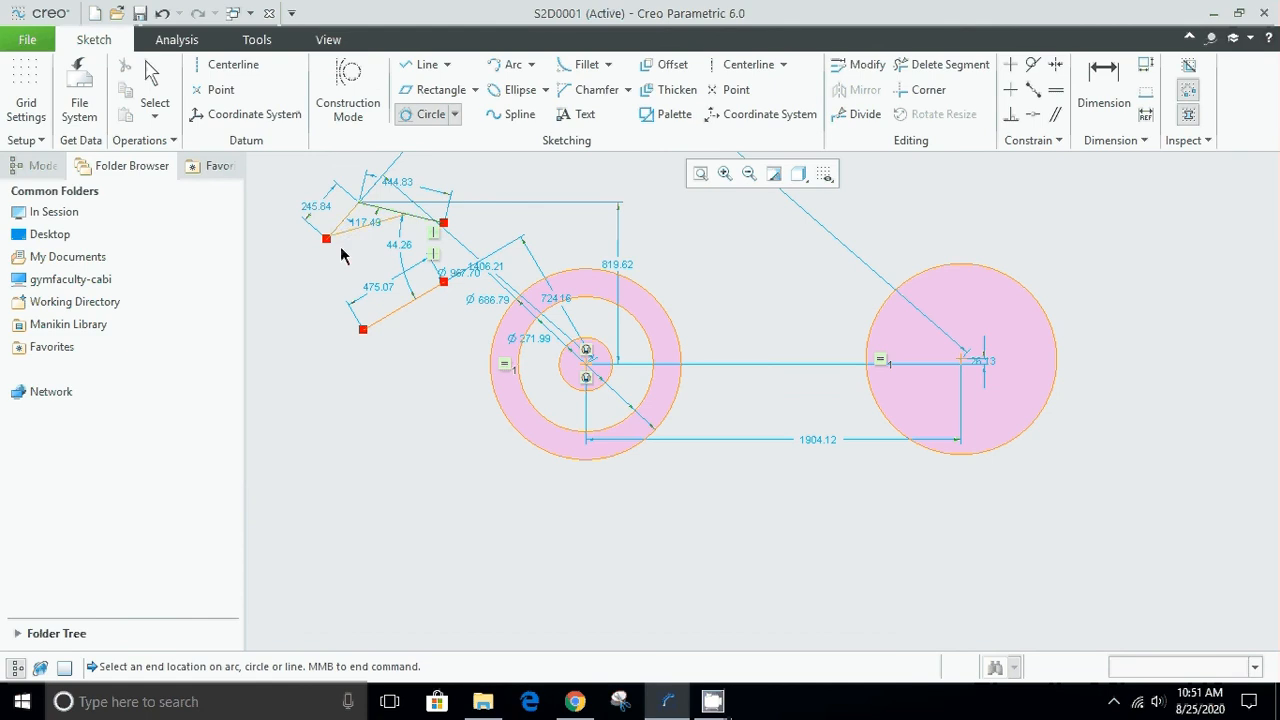
{"action": "middle_click", "coordinate": [534, 282]}
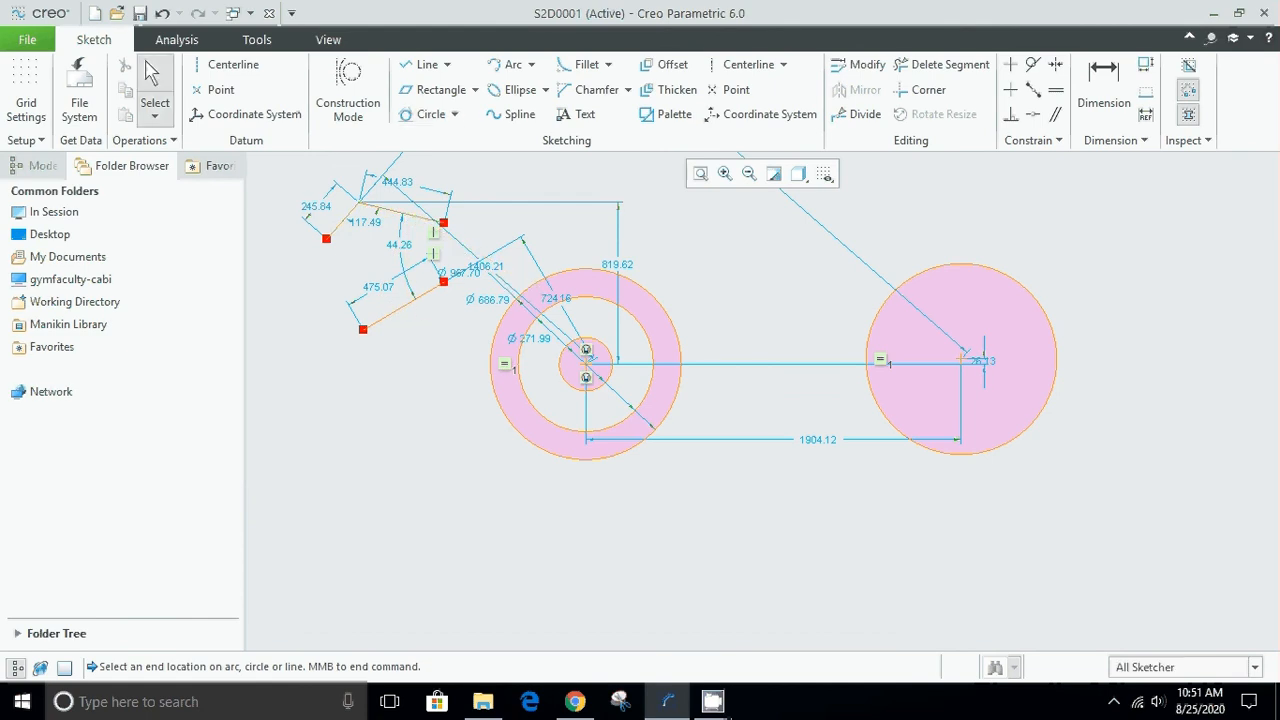
{"action": "mouse_move", "coordinate": [712, 701]}
{"action": "left_click", "coordinate": [677, 655]}
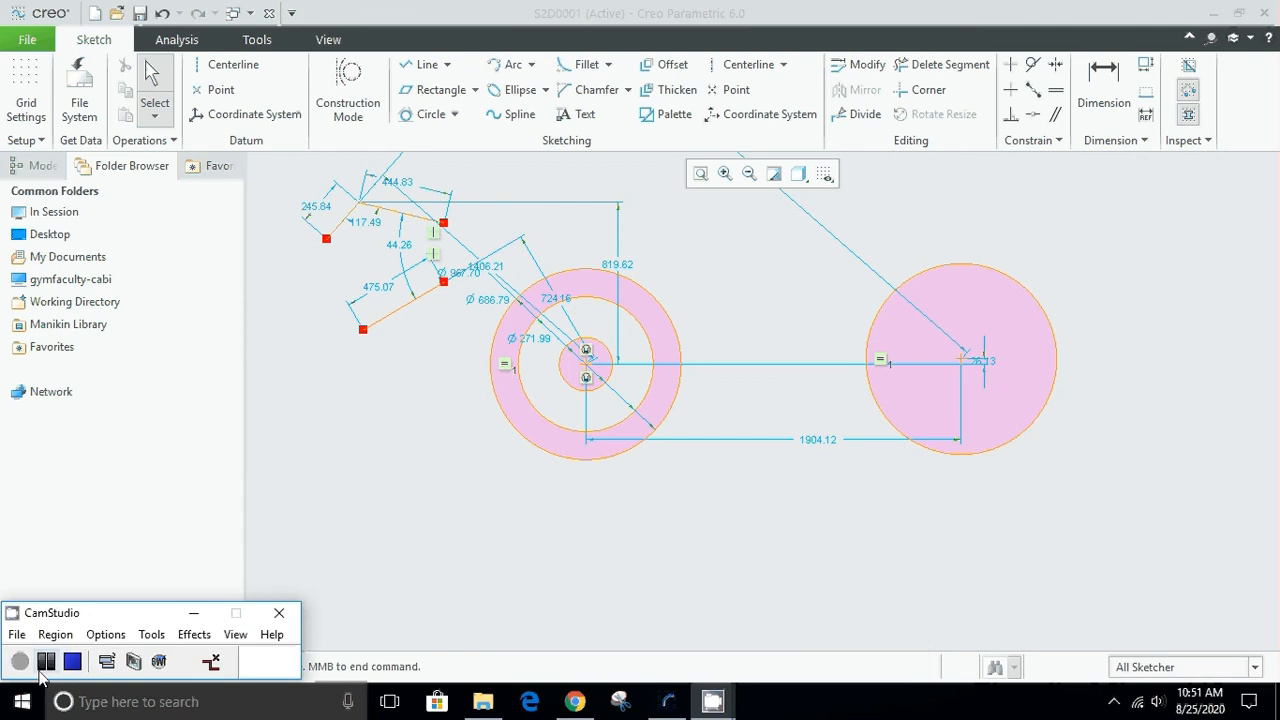
- Delete all the circles and lines in the sketch together with their dimensions and constraints
{"action": "left_click", "coordinate": [350, 496]}
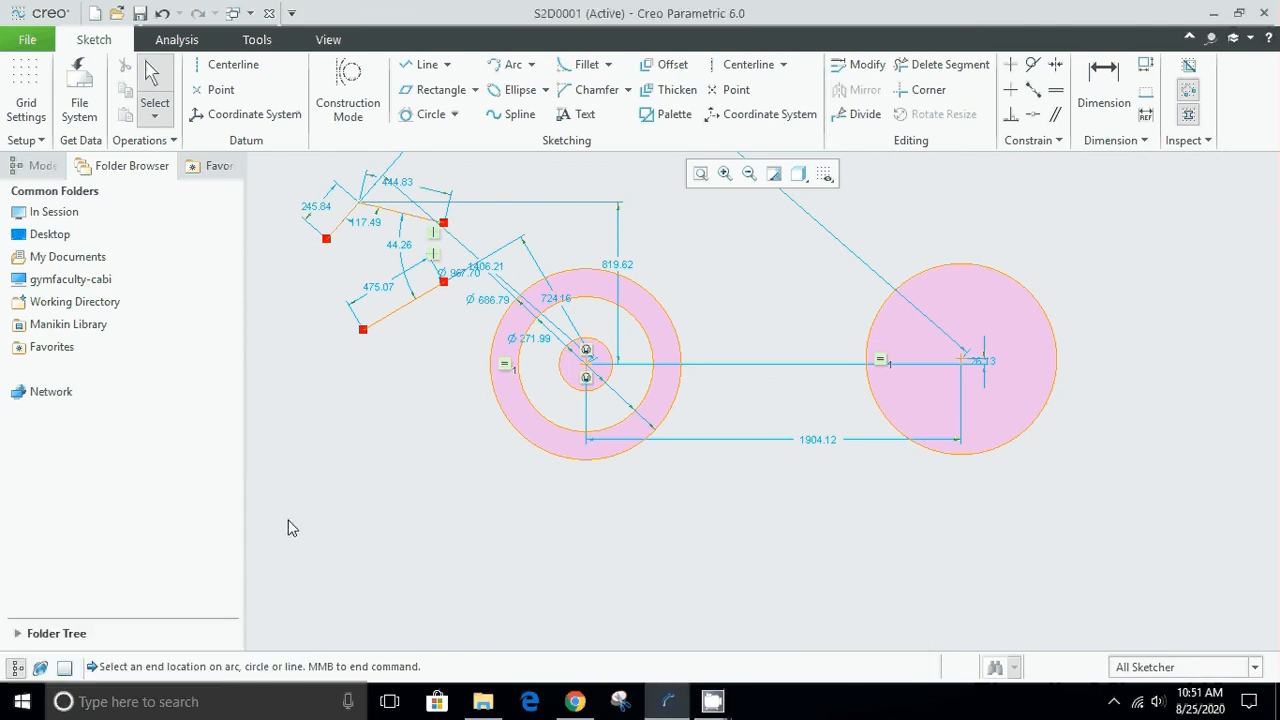
{"action": "mouse_move", "coordinate": [513, 423]}
{"action": "left_mouse_down"}
{"action": "mouse_move", "coordinate": [1023, 195]}
{"action": "mouse_move", "coordinate": [1103, 178]}
{"action": "left_mouse_up"}
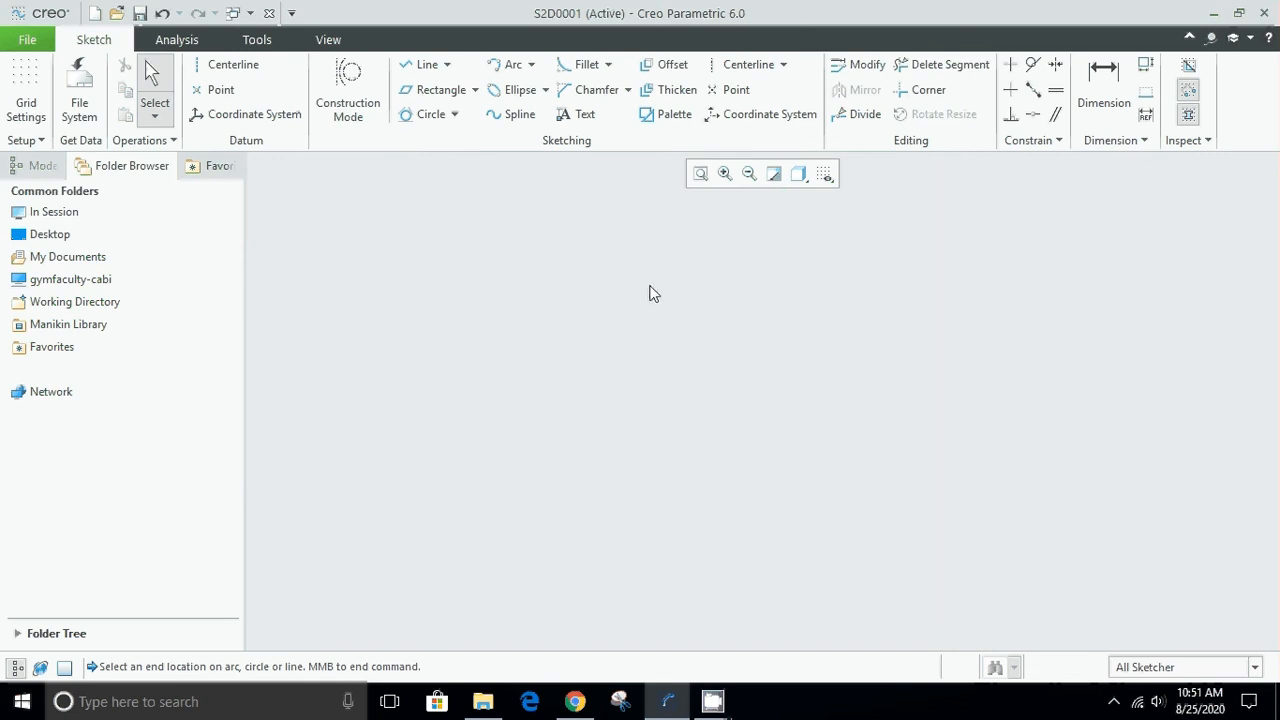
- Draw three separate lines spaced around an open area: two slanted, about 554 and 835 long, and a horizontal one below about 651 long
{"action": "left_click", "coordinate": [447, 66]}
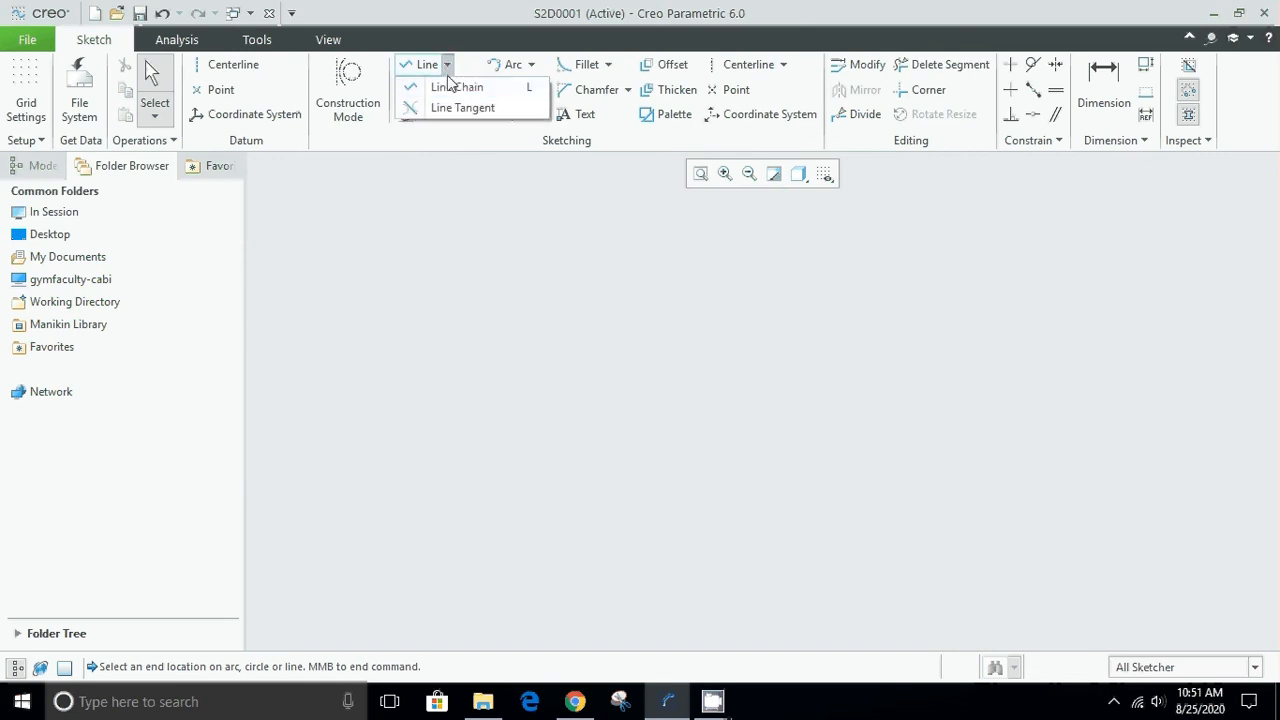
{"action": "left_click", "coordinate": [451, 90]}
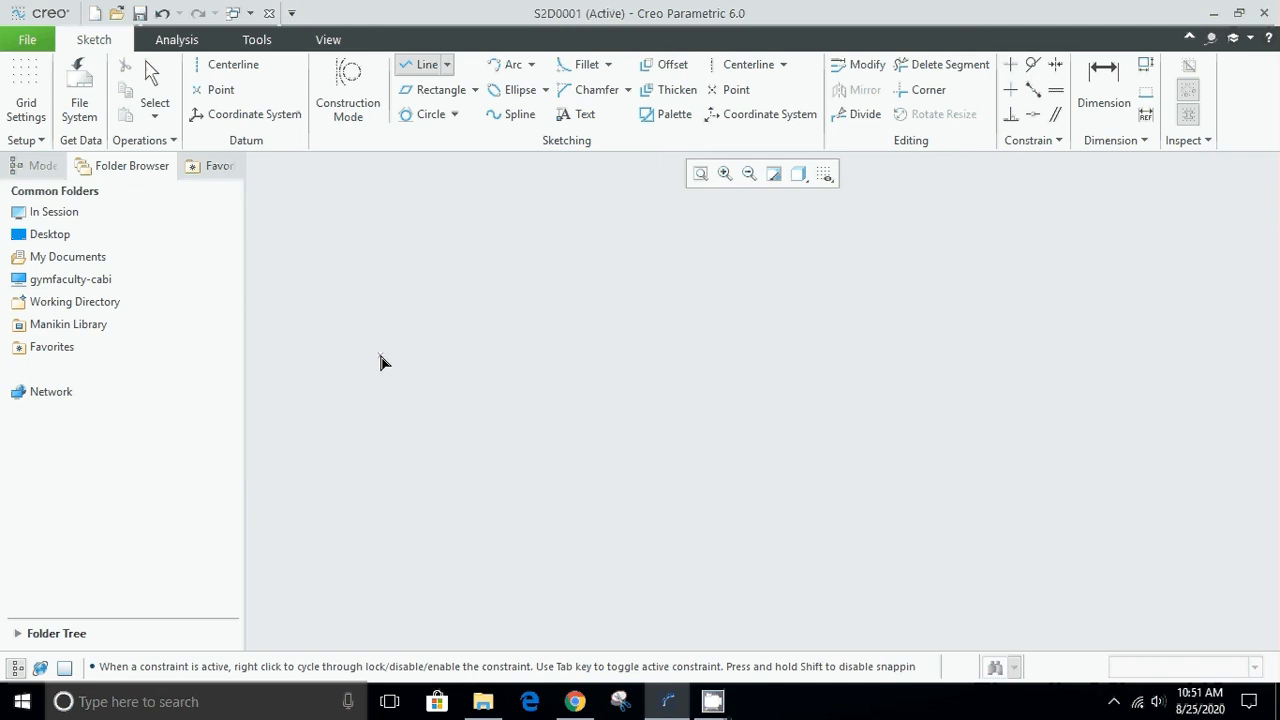
{"action": "left_click", "coordinate": [379, 351]}
{"action": "left_click", "coordinate": [425, 257]}
{"action": "middle_click", "coordinate": [571, 280]}
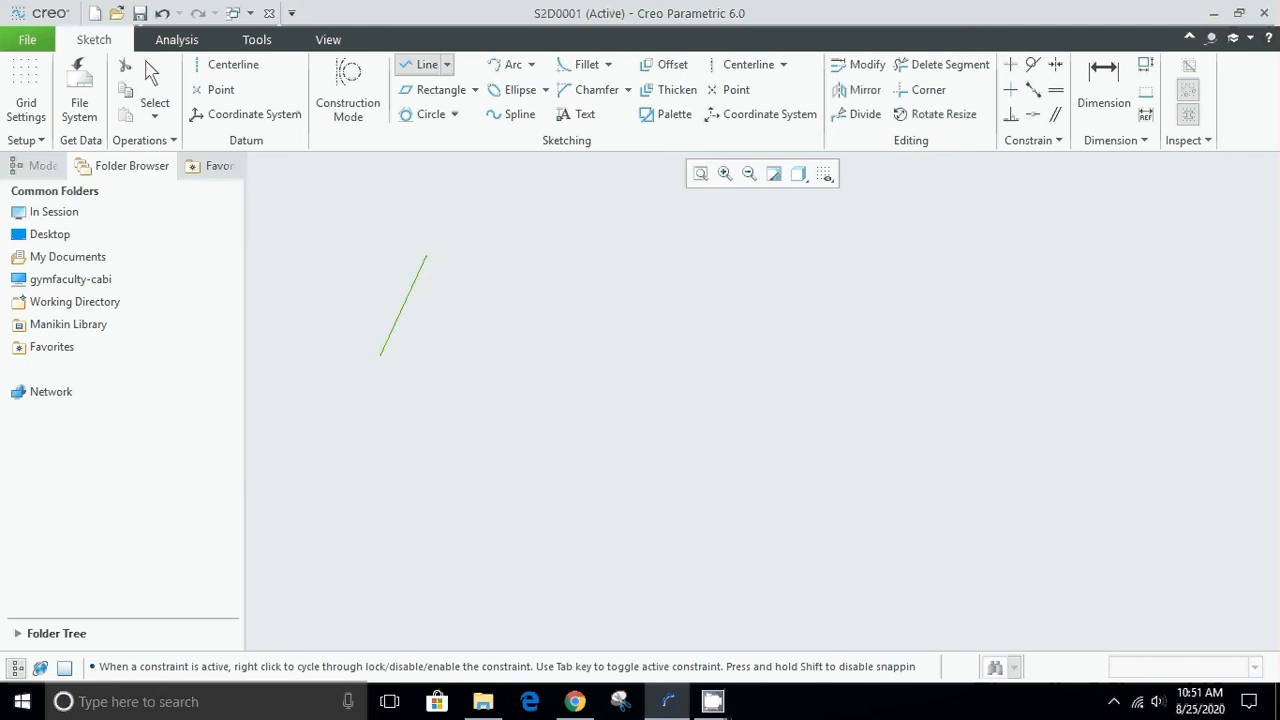
{"action": "left_click", "coordinate": [1002, 321]}
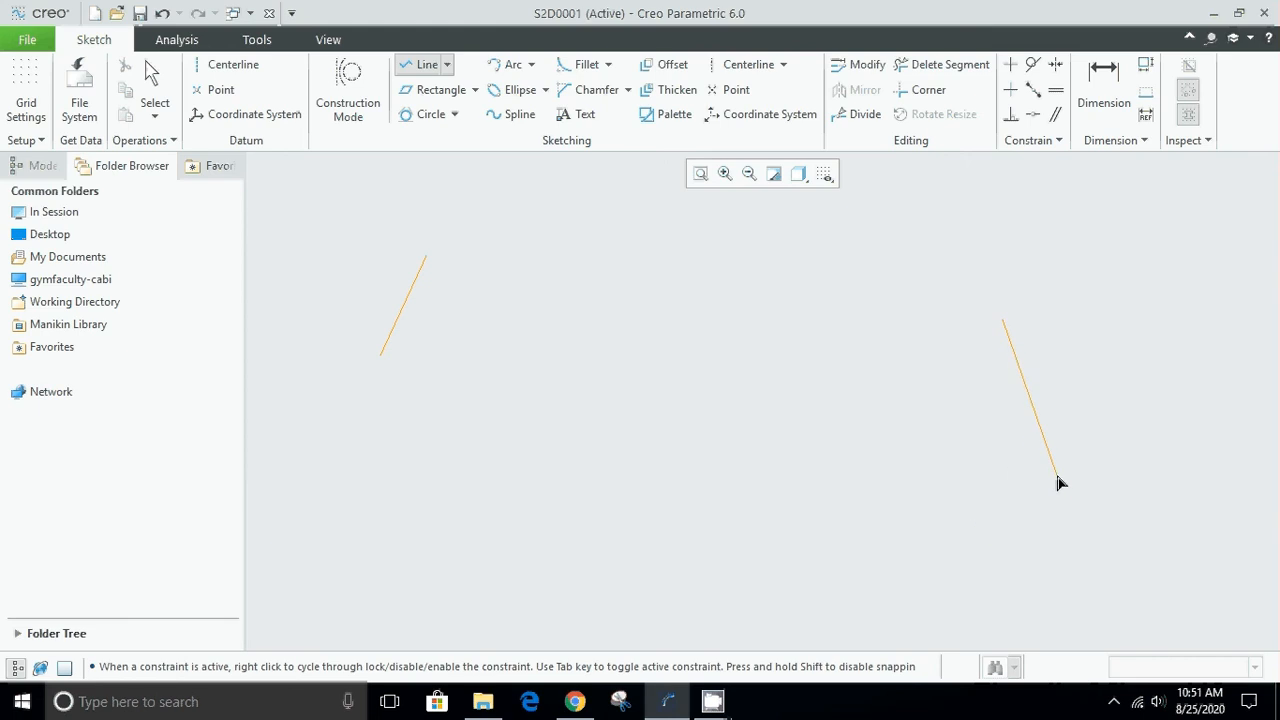
{"action": "middle_click", "coordinate": [1094, 452]}
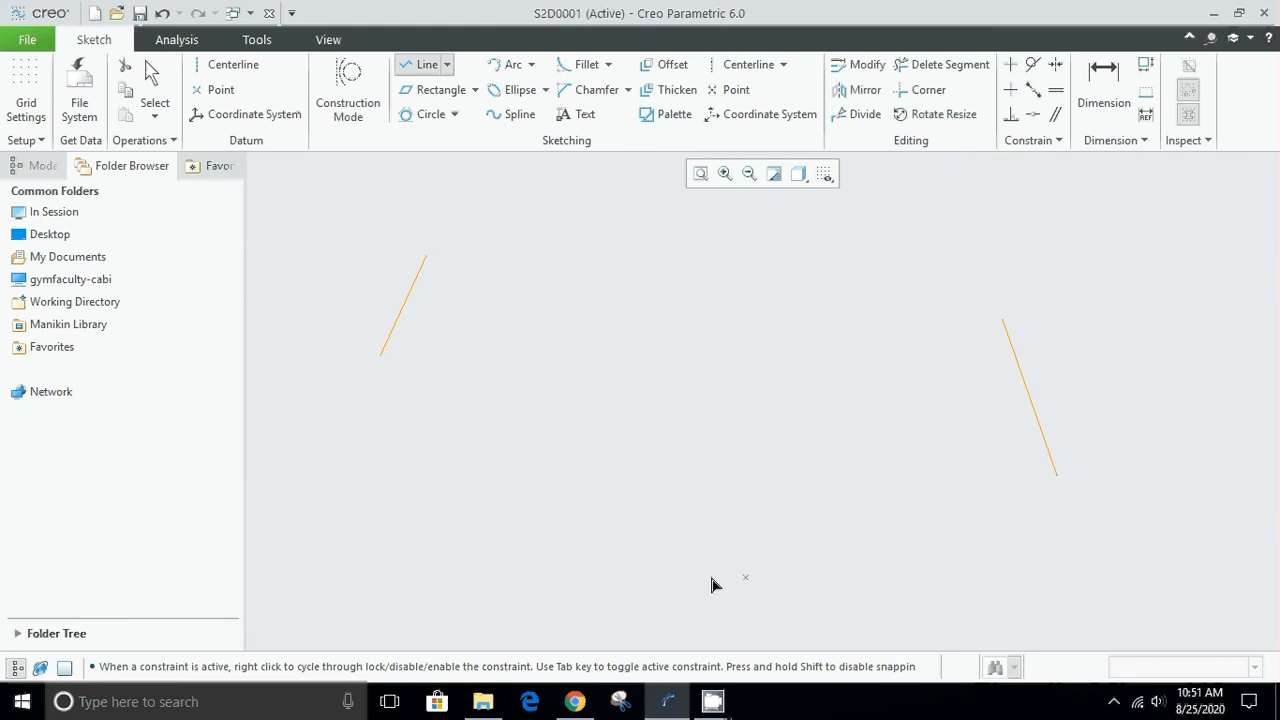
{"action": "left_click", "coordinate": [659, 632]}
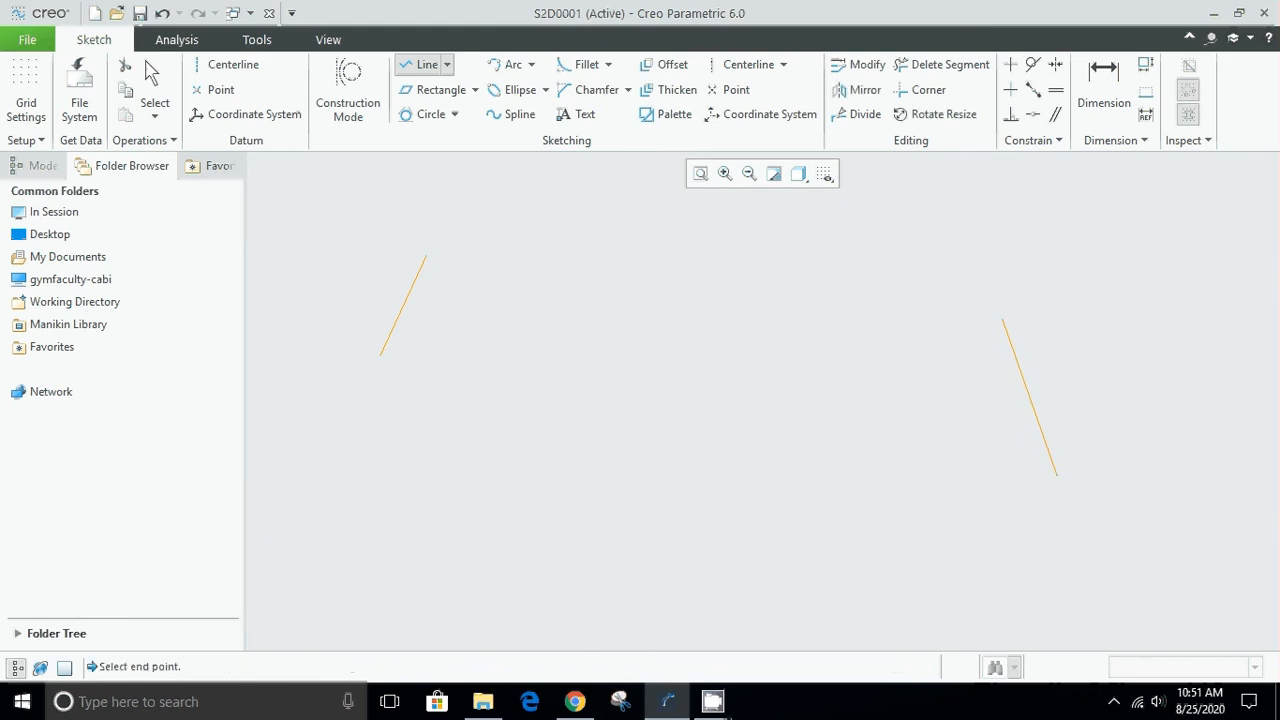
{"action": "left_click", "coordinate": [789, 632]}
{"action": "middle_click", "coordinate": [801, 567]}
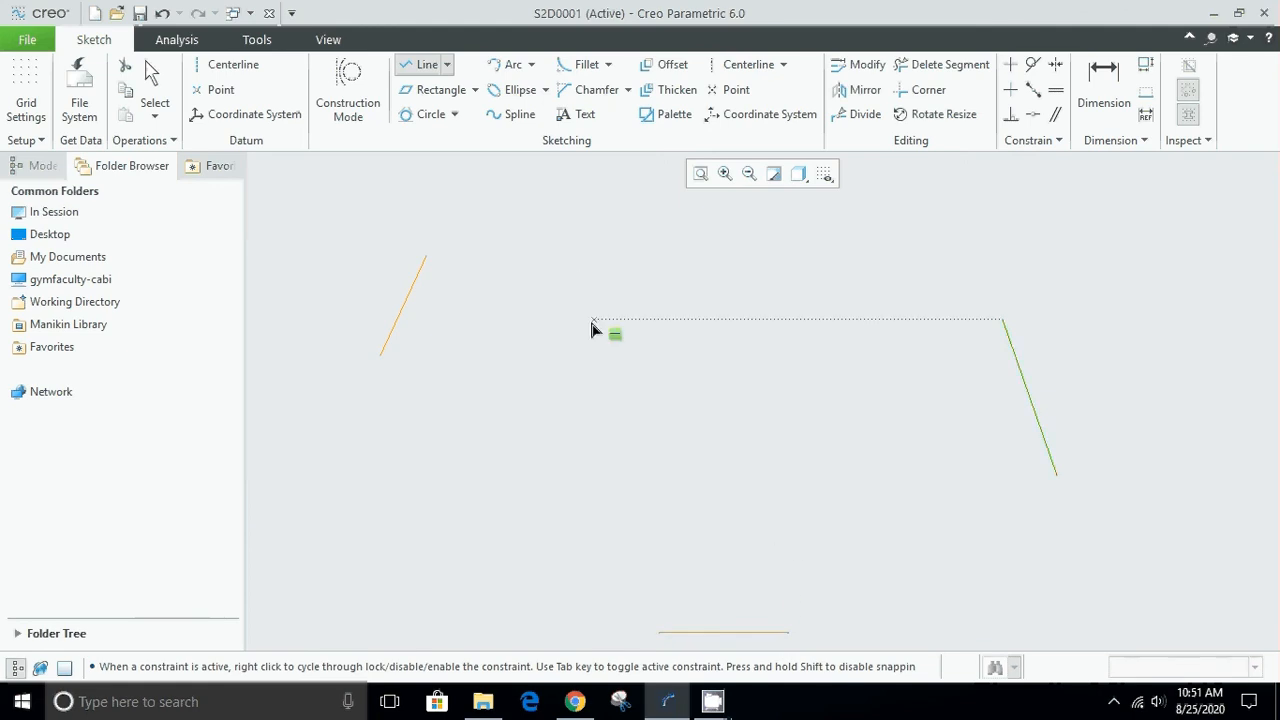
- Create a 3 Tangent circle touching the two slanted lines and the horizontal line
{"action": "left_click", "coordinate": [454, 114]}
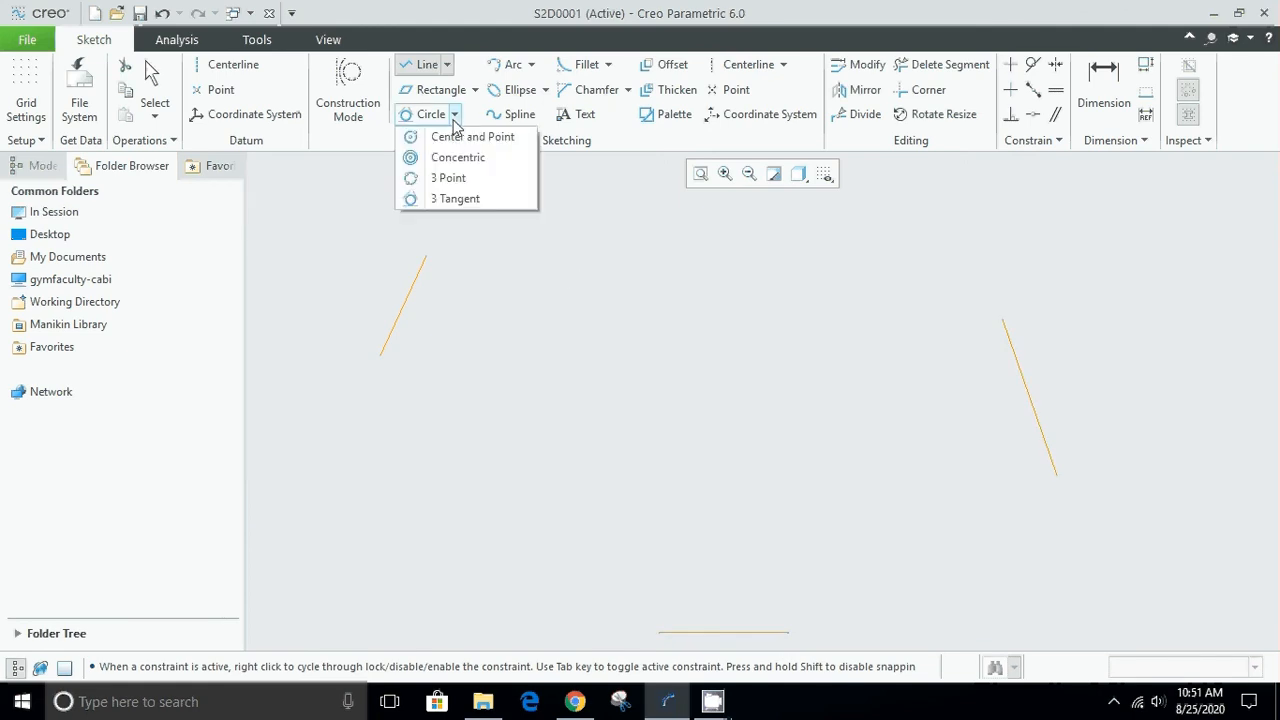
{"action": "left_click", "coordinate": [453, 198]}
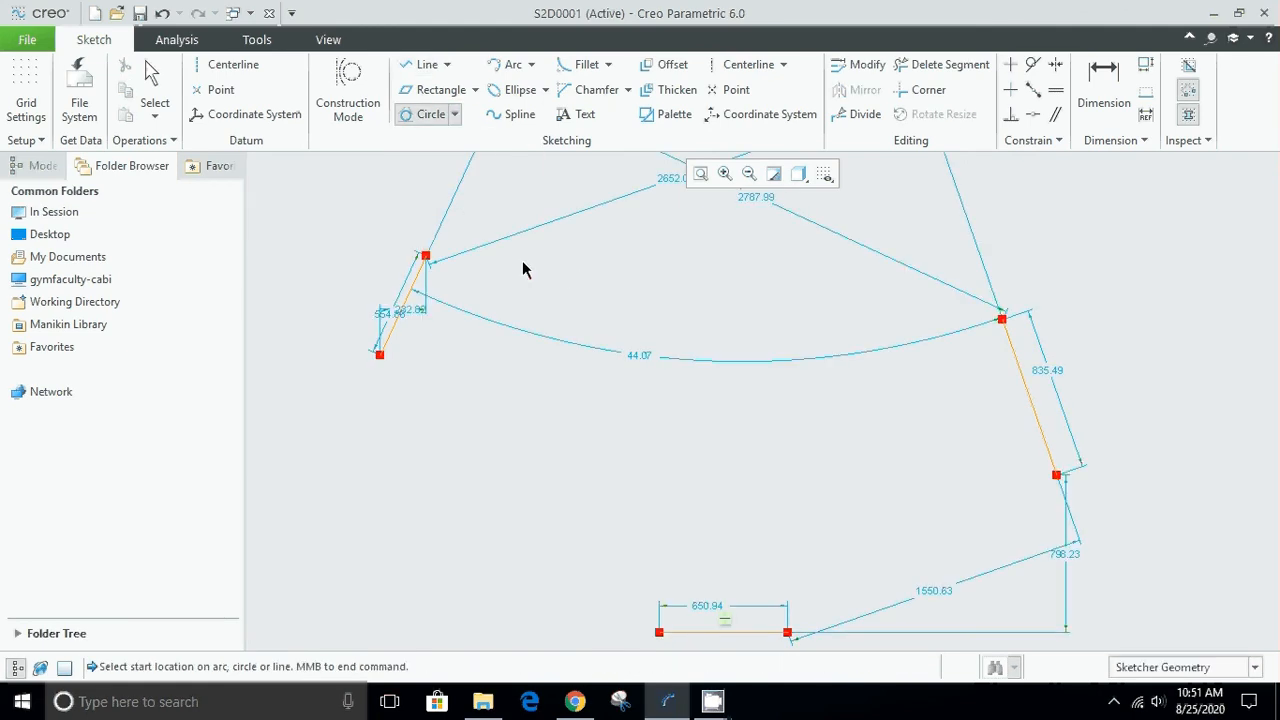
{"action": "left_click", "coordinate": [413, 288]}
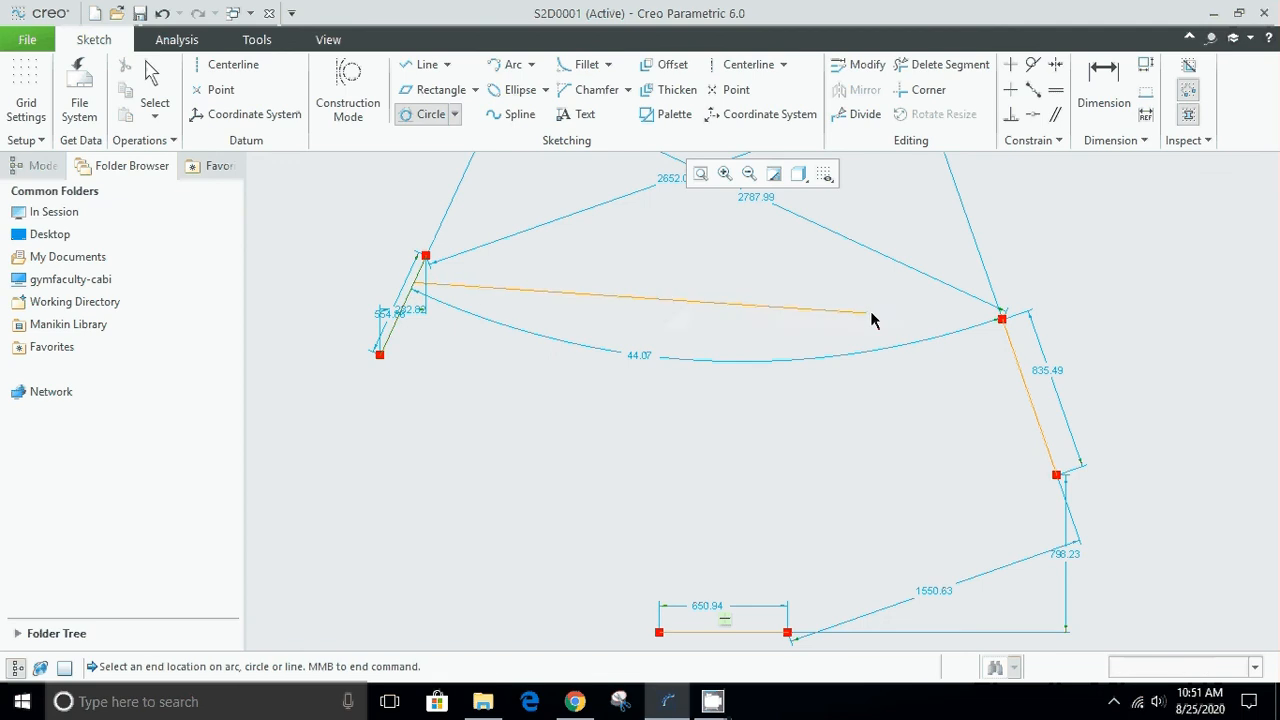
{"action": "left_click", "coordinate": [1022, 375]}
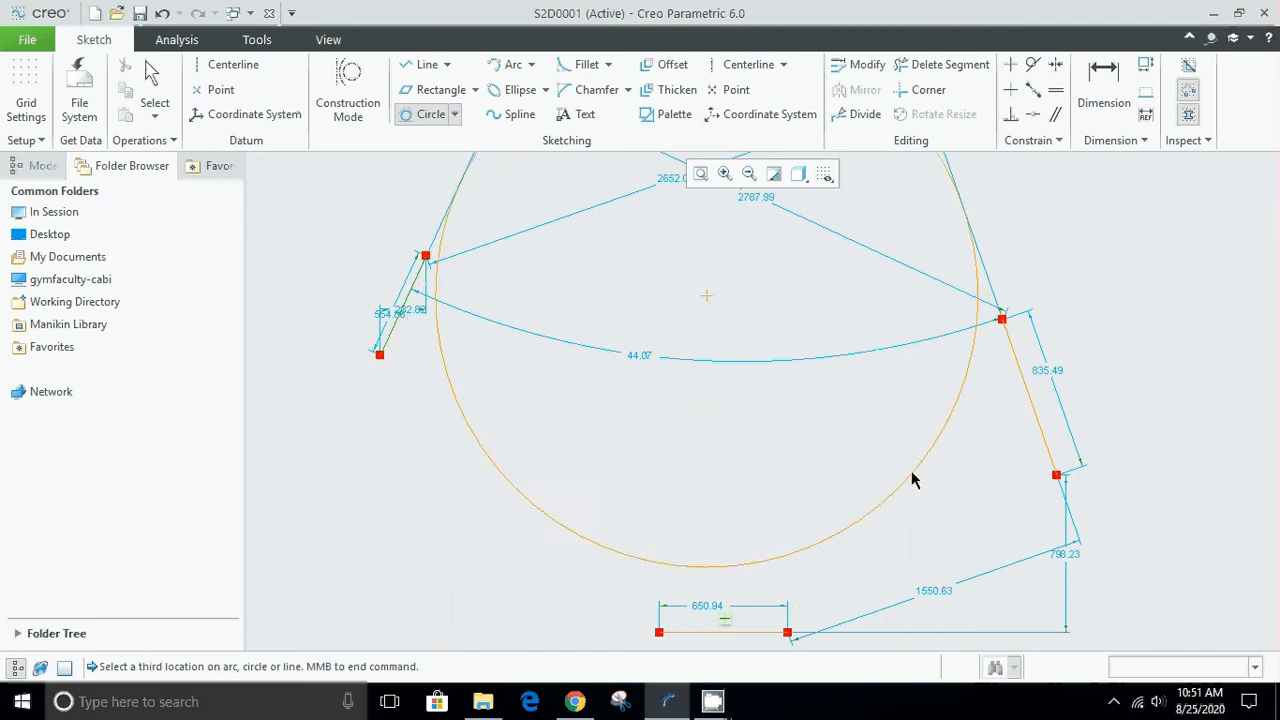
{"action": "left_click", "coordinate": [746, 623]}
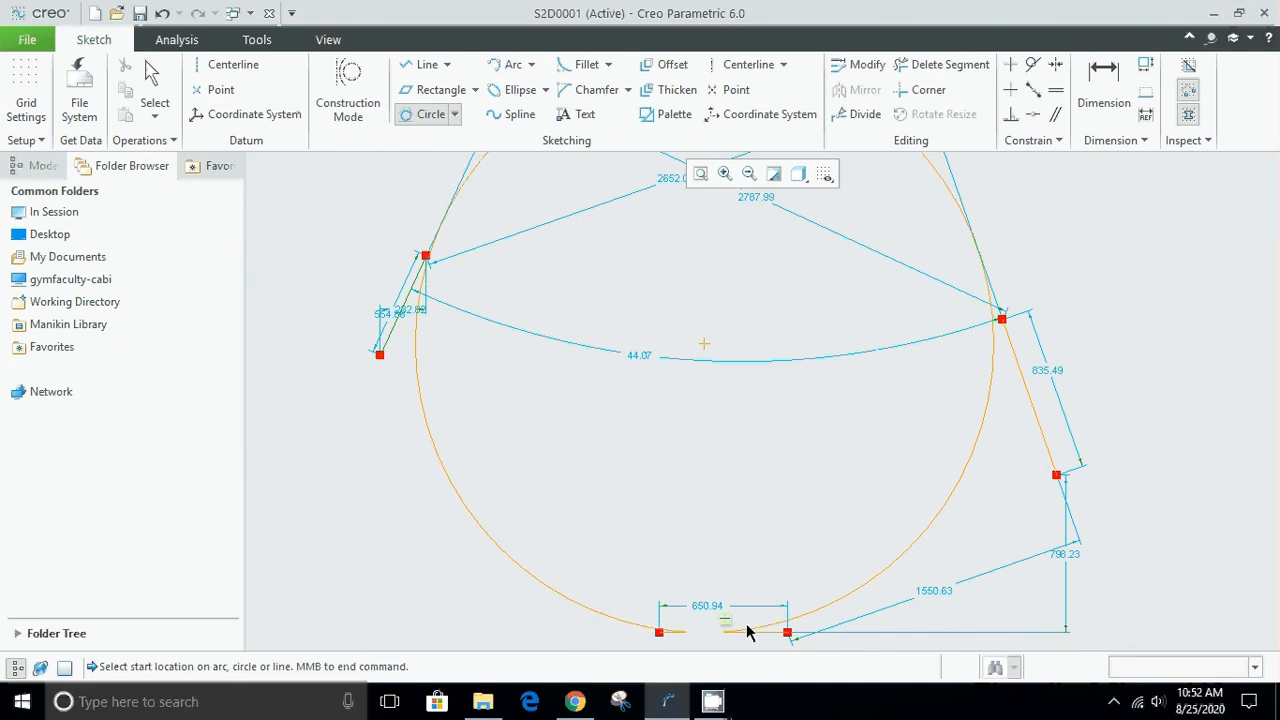
{"action": "middle_click", "coordinate": [789, 481]}
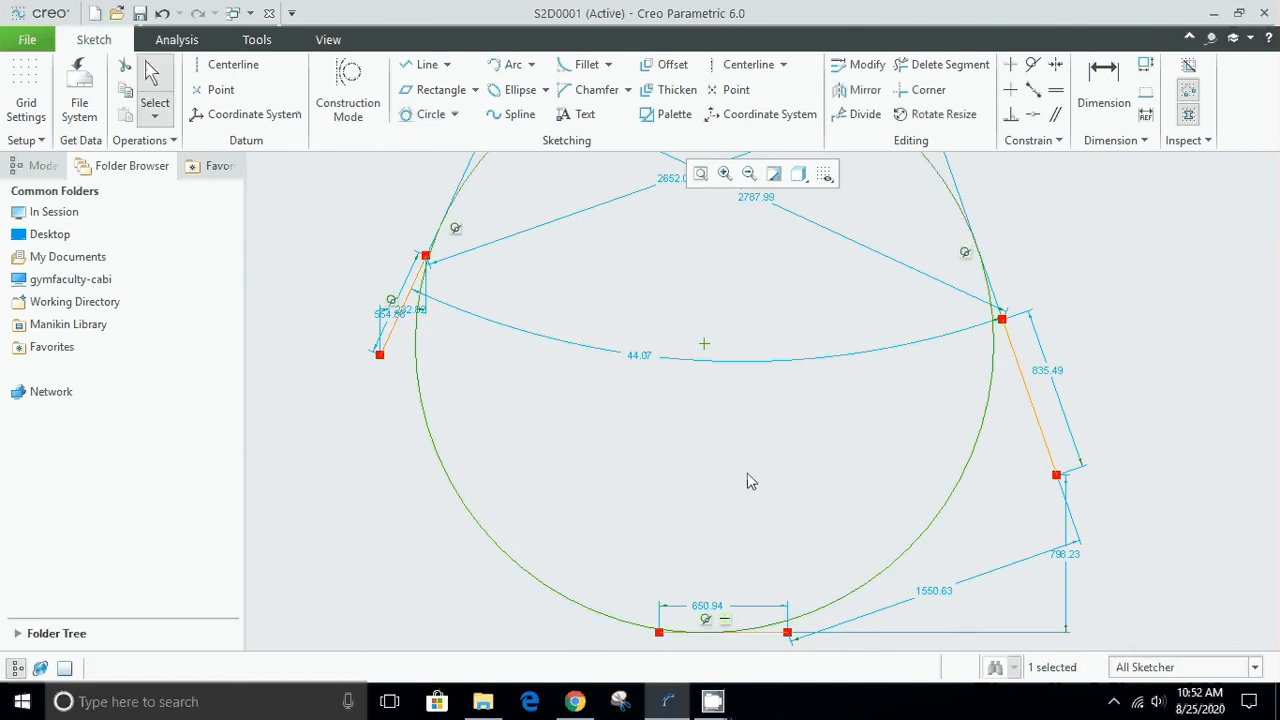
- Delete the tangent circle and its three lines along with all their dimensions and constraints
{"action": "scroll", "coordinate": [757, 421], "scroll_direction": "up", "scroll_amount": 2}
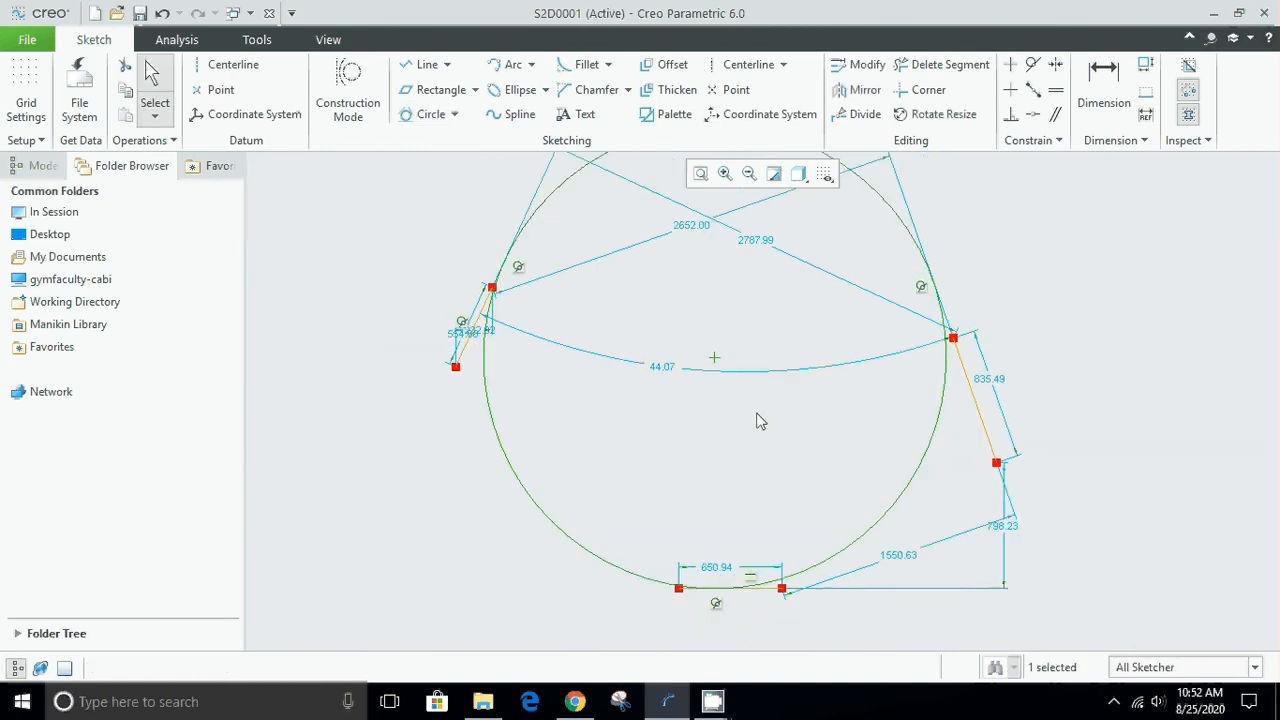
{"action": "left_click", "coordinate": [749, 174]}
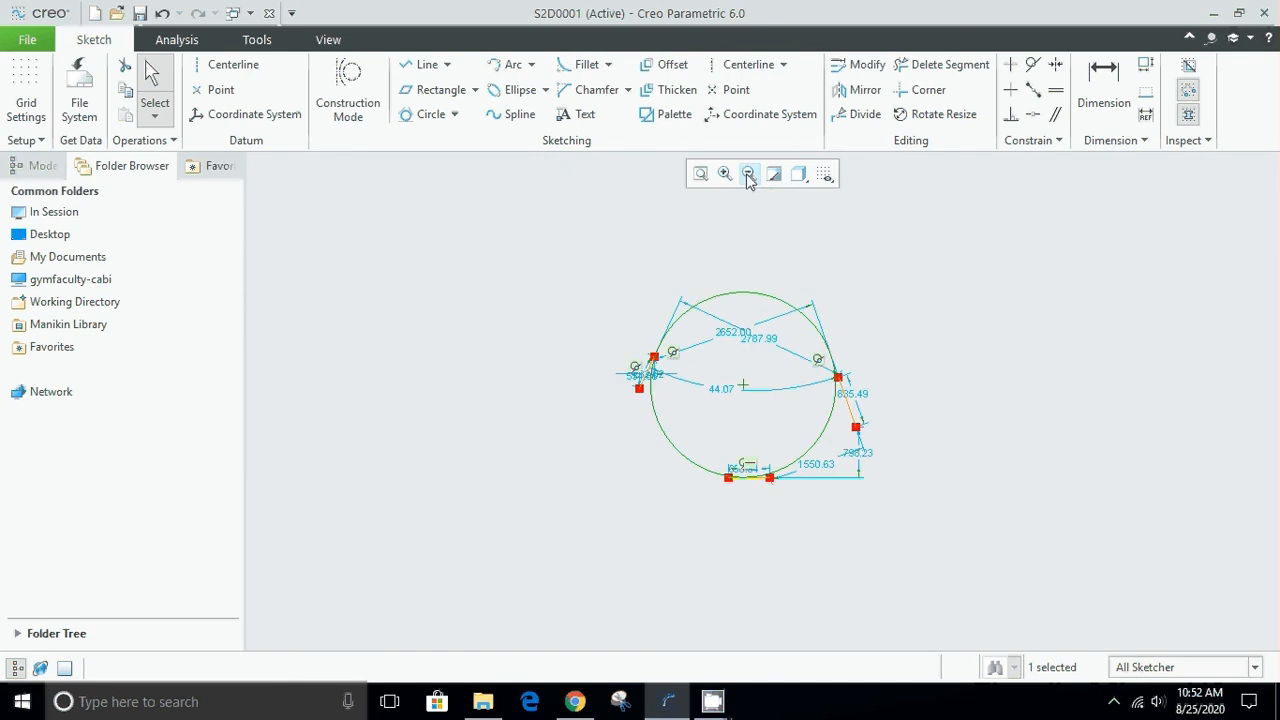
{"action": "scroll", "coordinate": [806, 394], "scroll_direction": "down", "scroll_amount": 1}
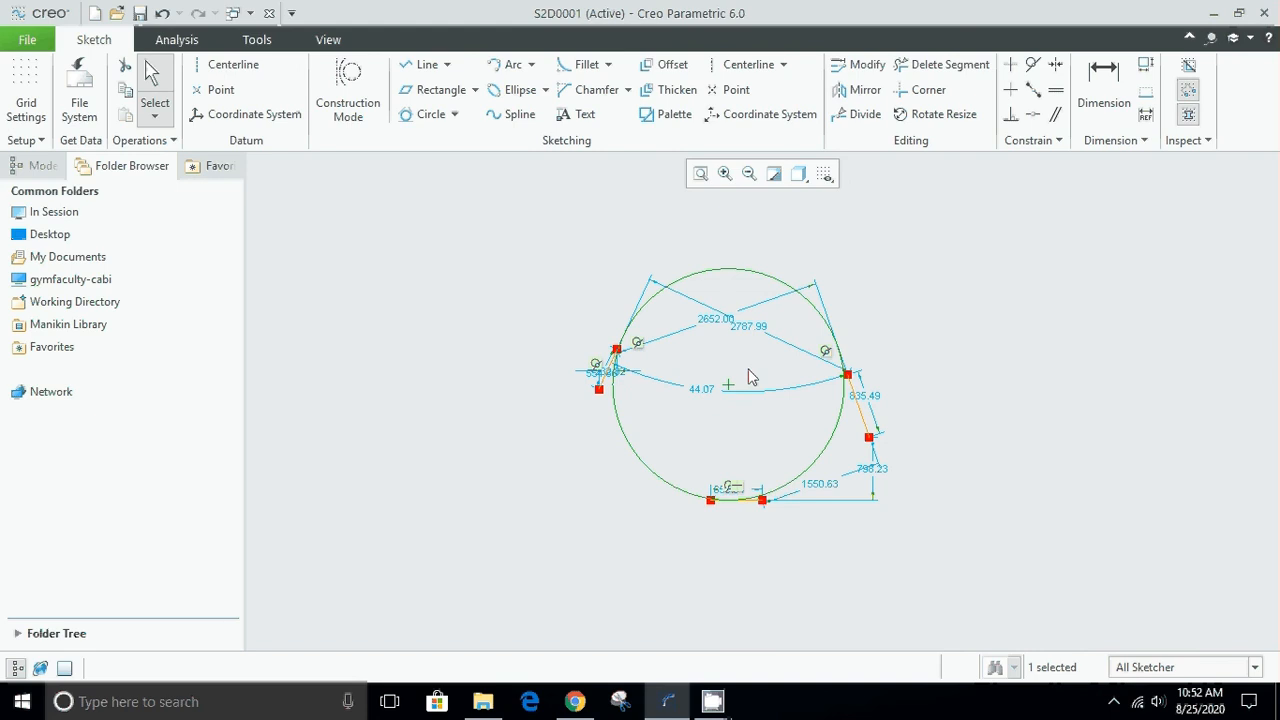
{"action": "left_click", "coordinate": [455, 116]}
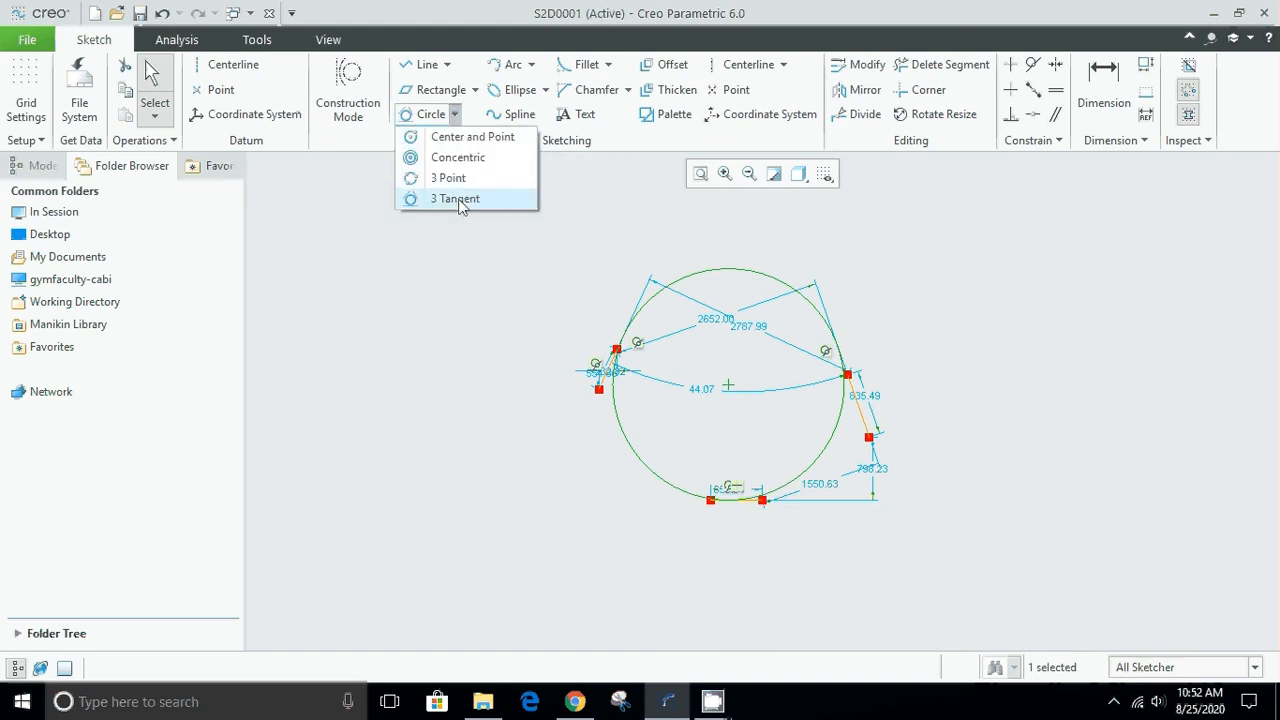
{"action": "left_click", "coordinate": [451, 119]}
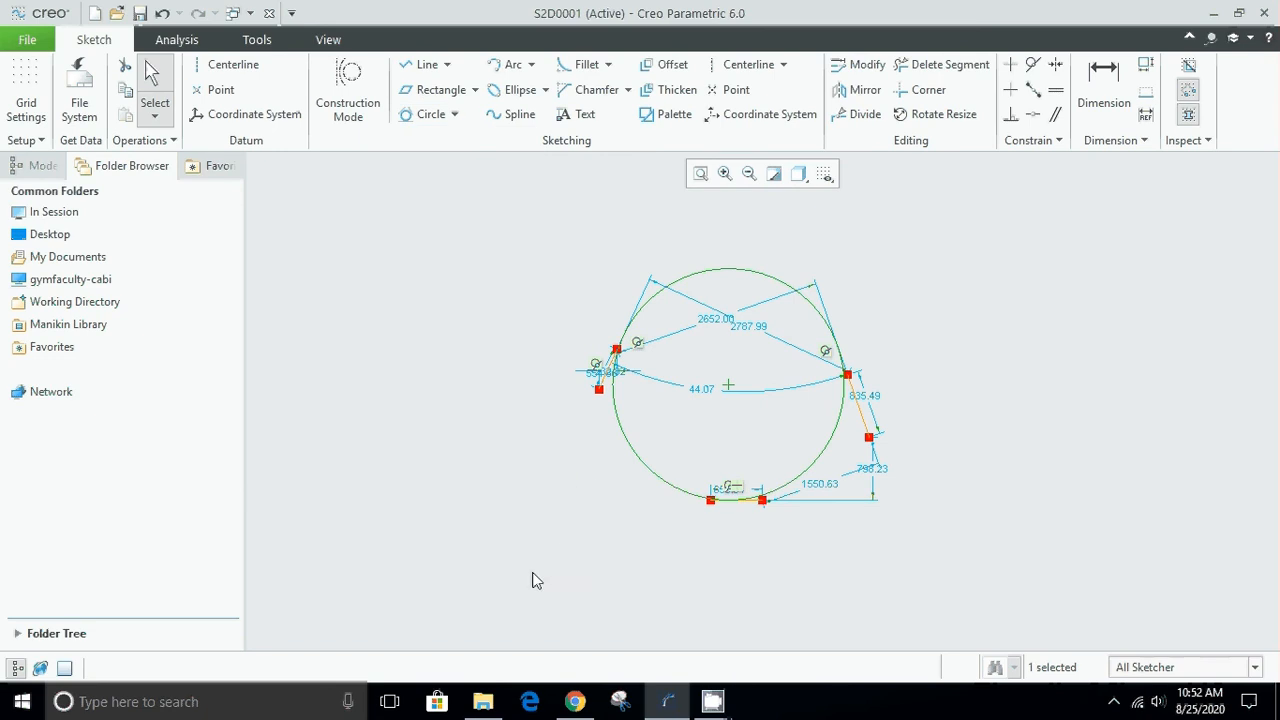
{"action": "left_click_drag", "start_coordinate": [560, 548], "coordinate": [970, 240]}
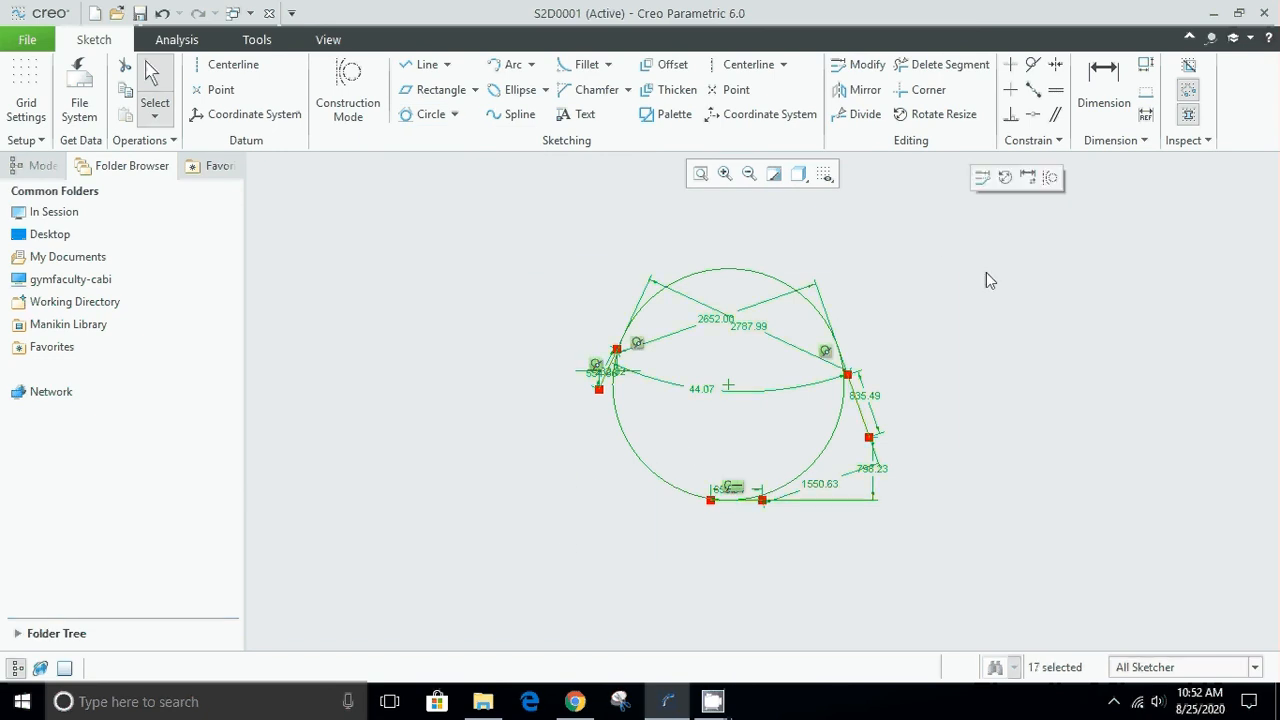
{"action": "key", "text": "Delete"}
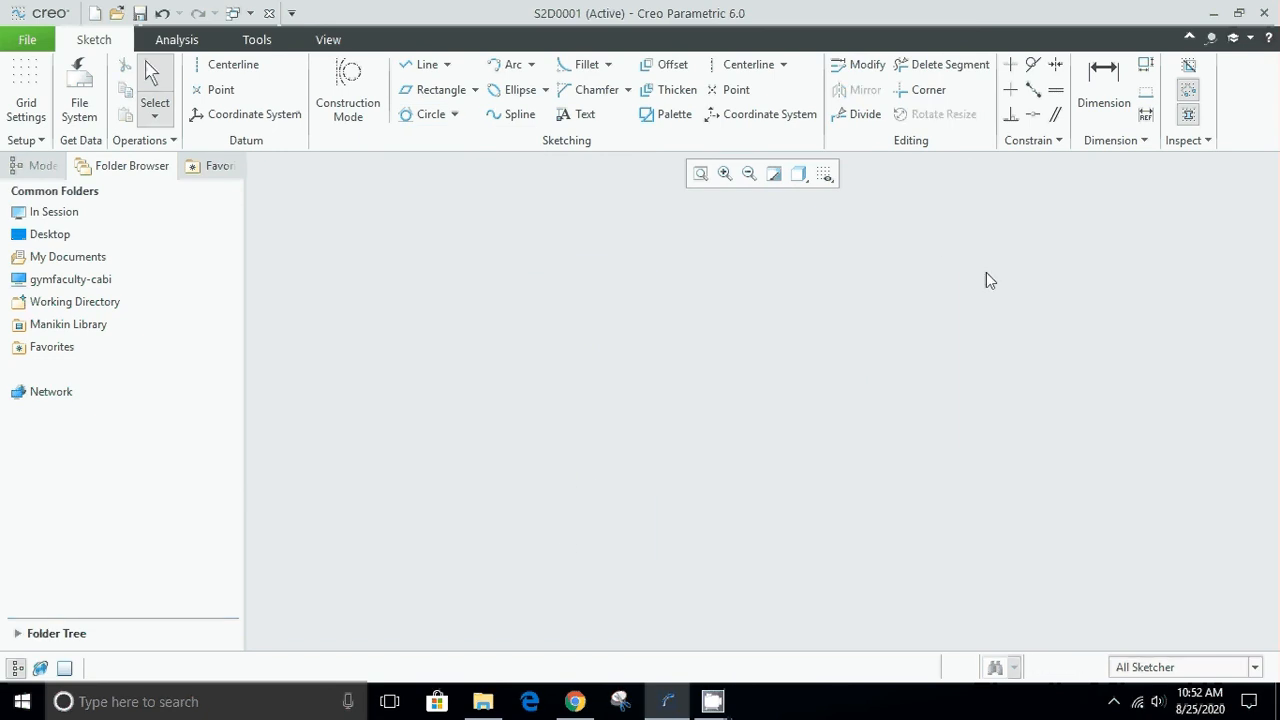
- Draw a 3-Point arc bulging upward, with level endpoints and a radius of about 1226
{"action": "left_click", "coordinate": [536, 68]}
{"action": "left_click", "coordinate": [538, 86]}
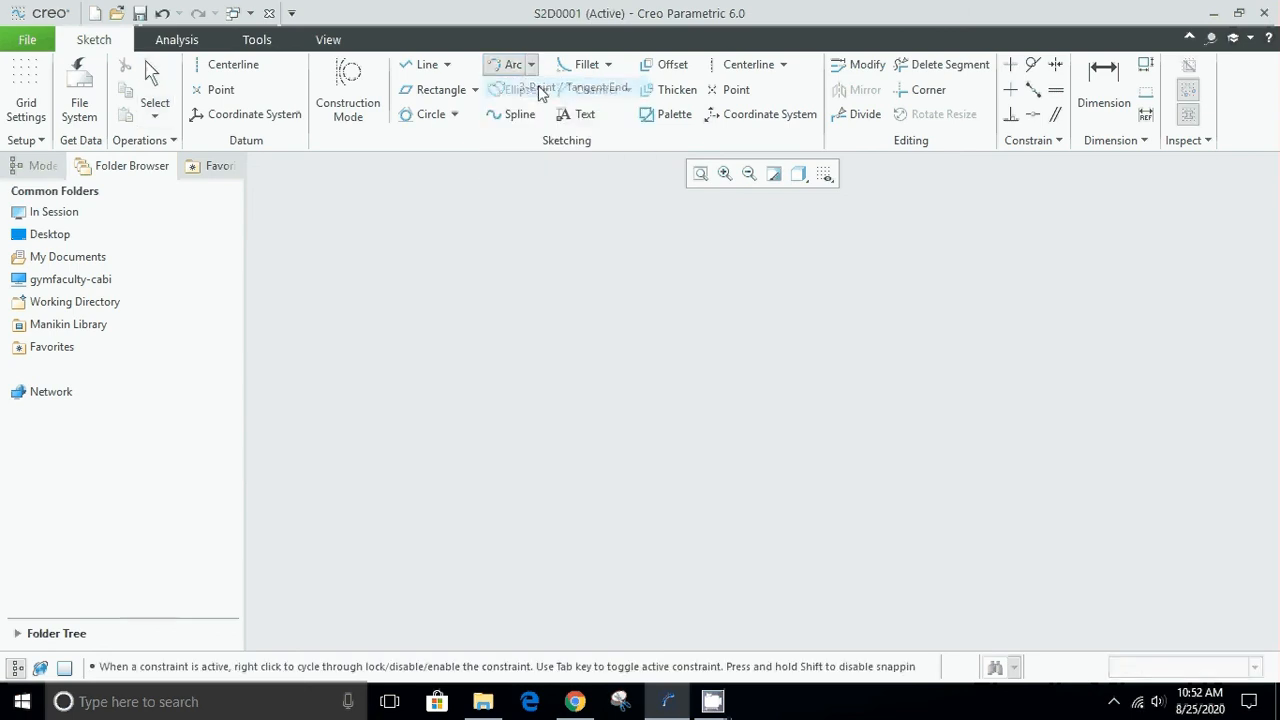
{"action": "left_click", "coordinate": [366, 312]}
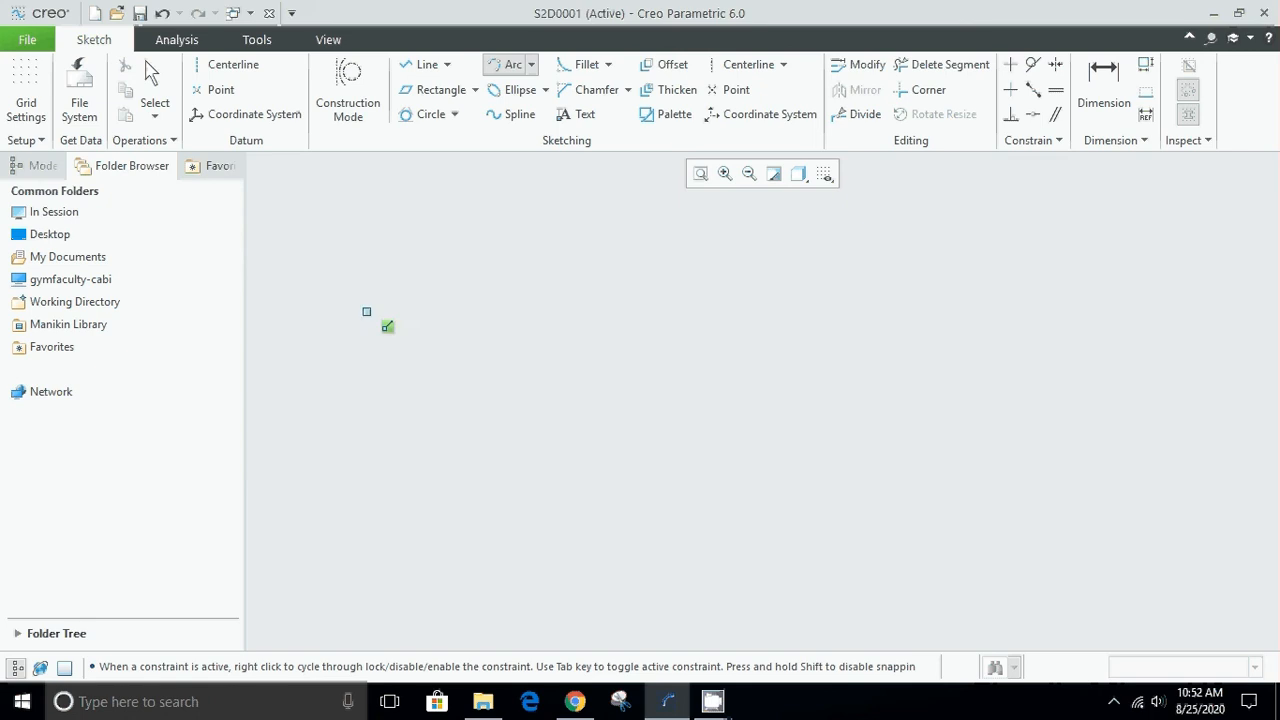
{"action": "left_click", "coordinate": [536, 312]}
{"action": "left_click", "coordinate": [469, 261]}
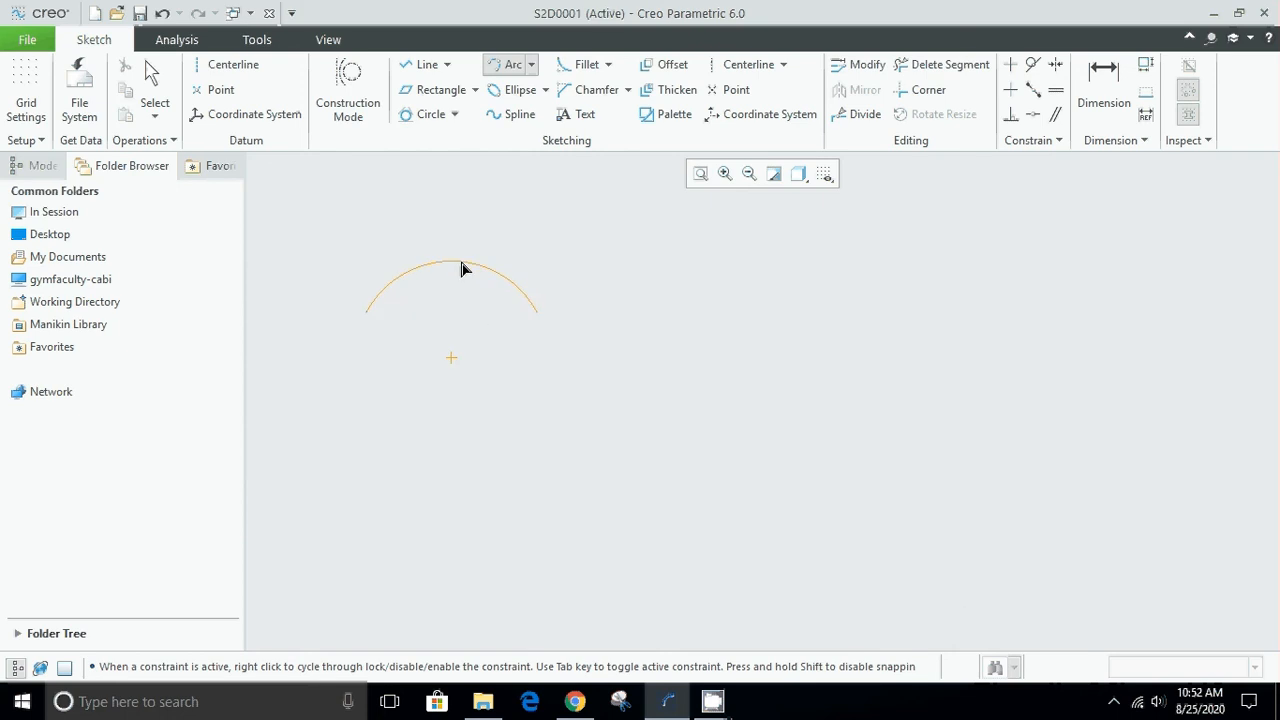
- Draw a large Center and Ends arc of about 1574 radius to the right of the first arc, open on its right side
{"action": "left_click", "coordinate": [531, 64]}
{"action": "left_click", "coordinate": [564, 108]}
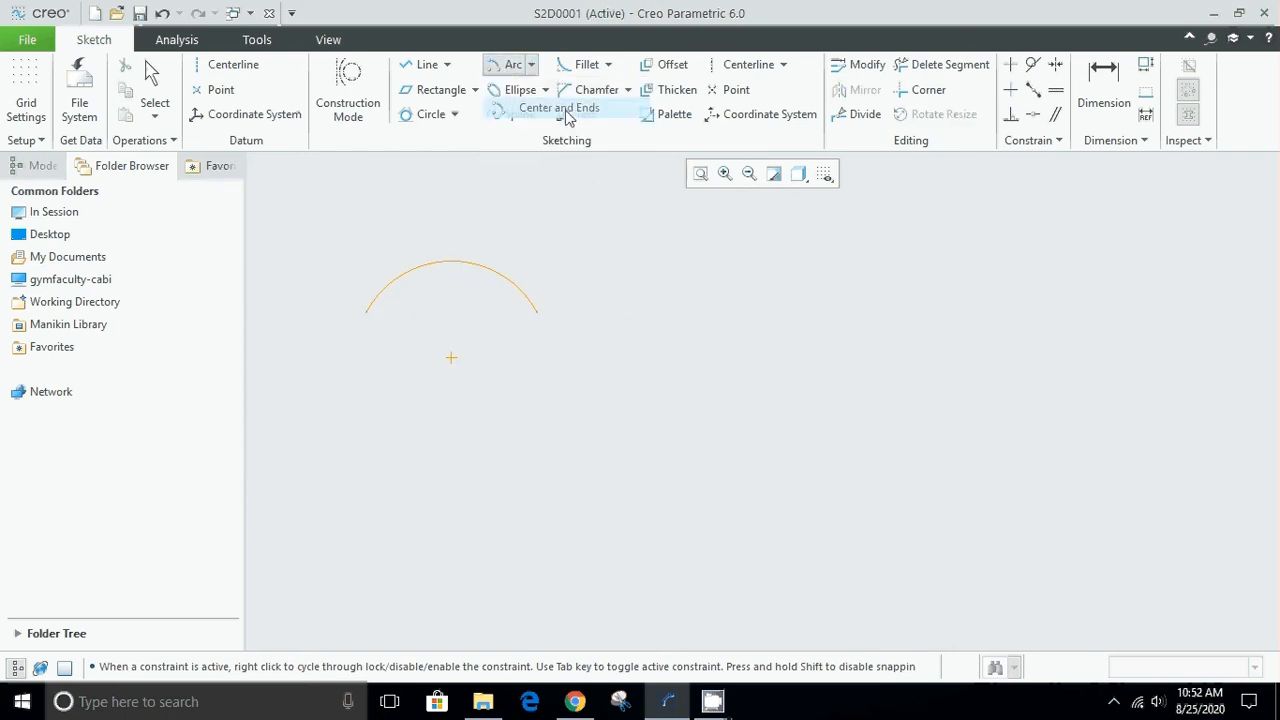
{"action": "left_click", "coordinate": [793, 330]}
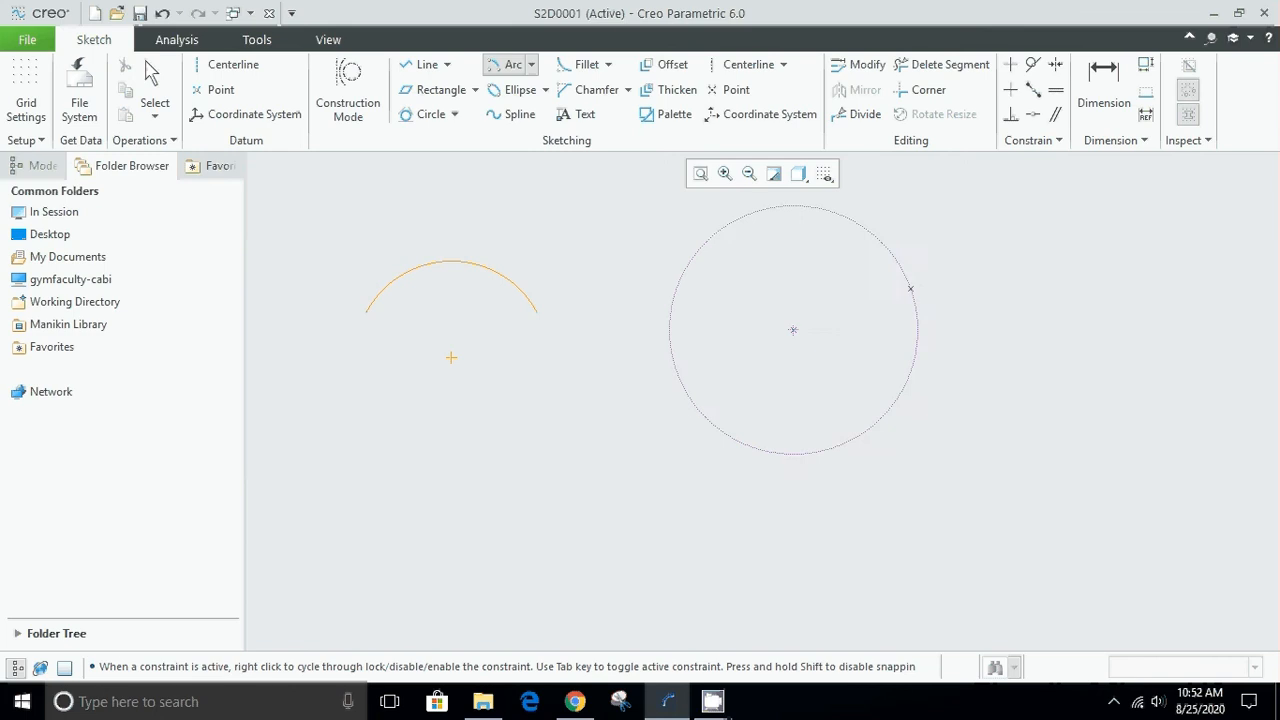
{"action": "left_click", "coordinate": [910, 289]}
{"action": "left_click", "coordinate": [880, 411]}
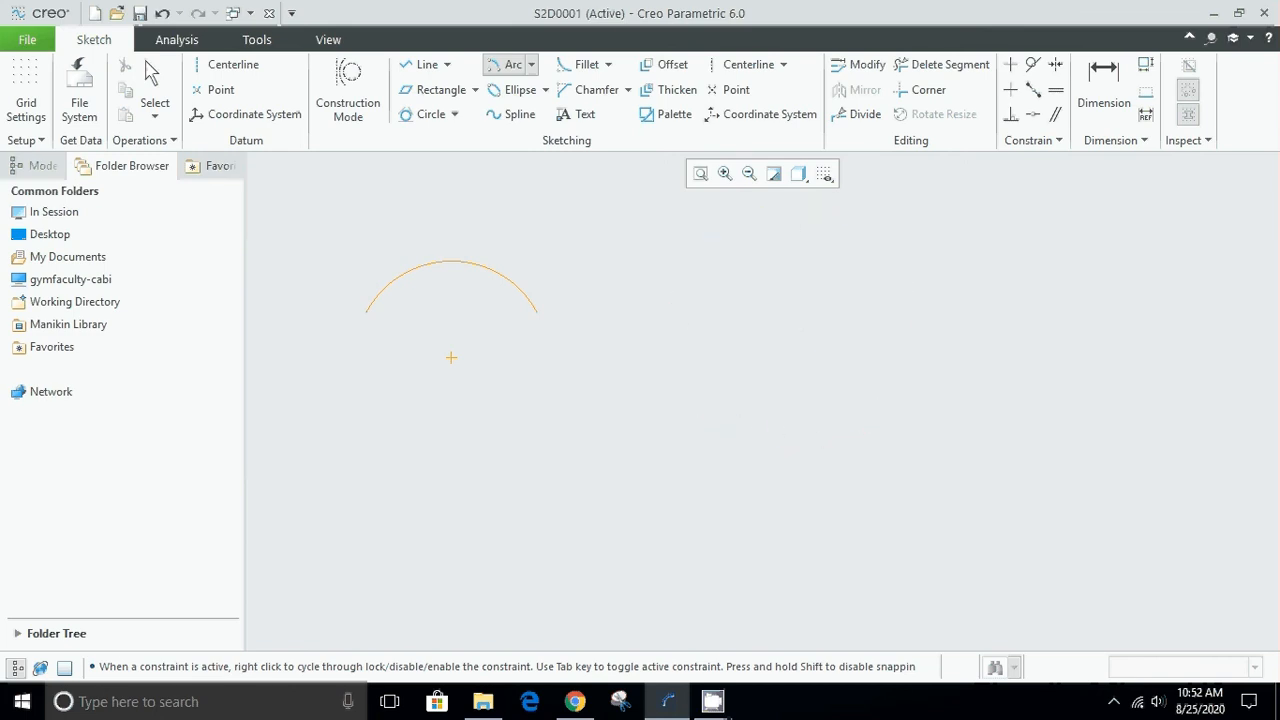
- Add two Concentric arcs around the first arc's center, a small one of about 541 radius and an outer one of about 2013 radius
{"action": "left_click", "coordinate": [531, 64]}
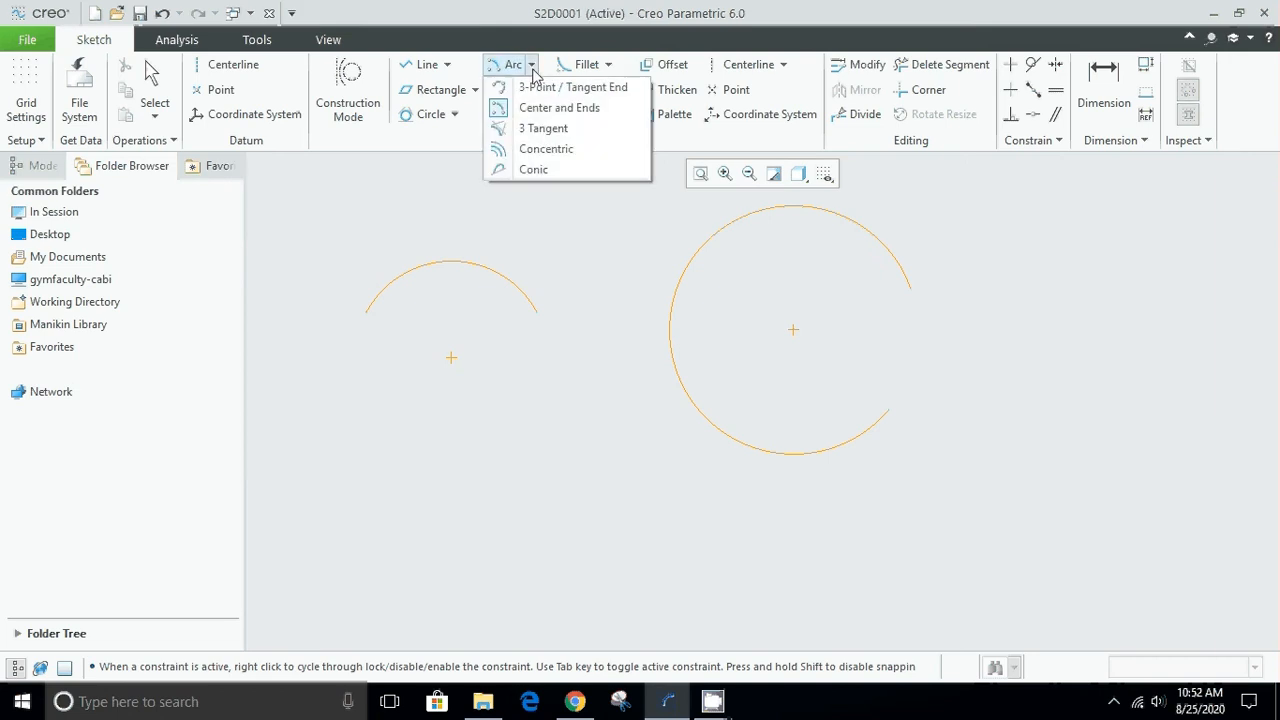
{"action": "left_click", "coordinate": [569, 150]}
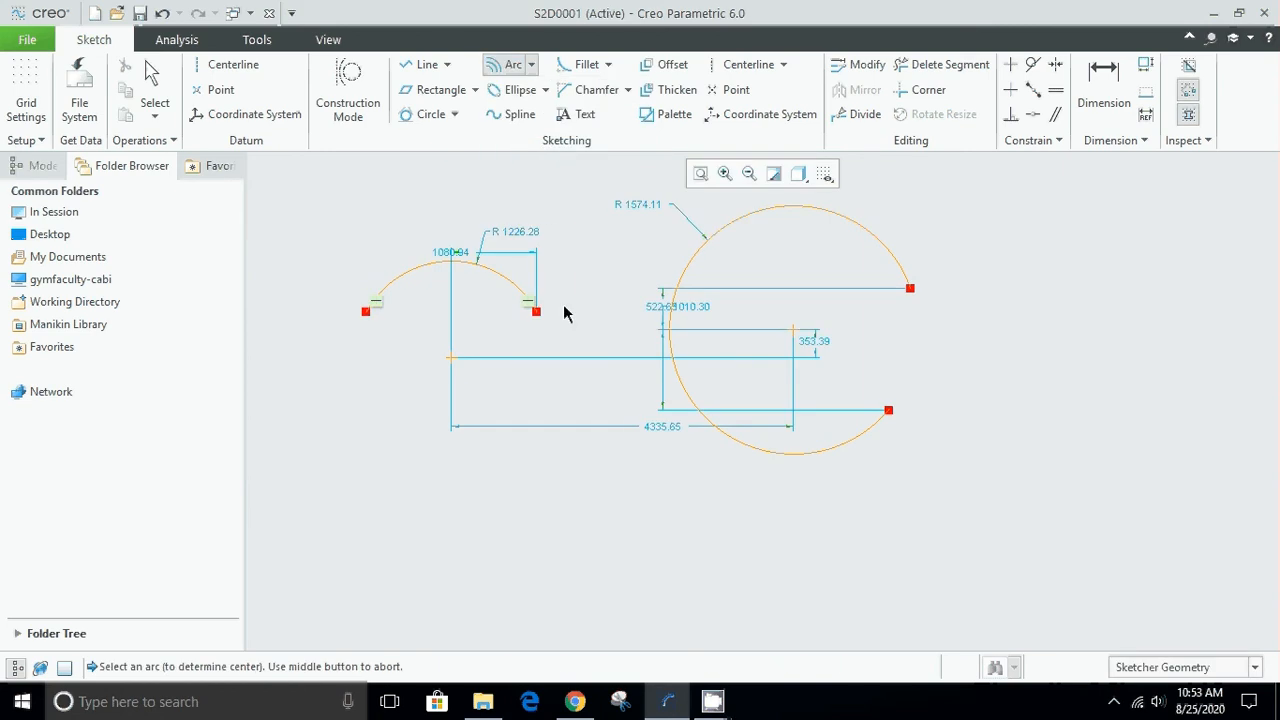
{"action": "left_click", "coordinate": [491, 270]}
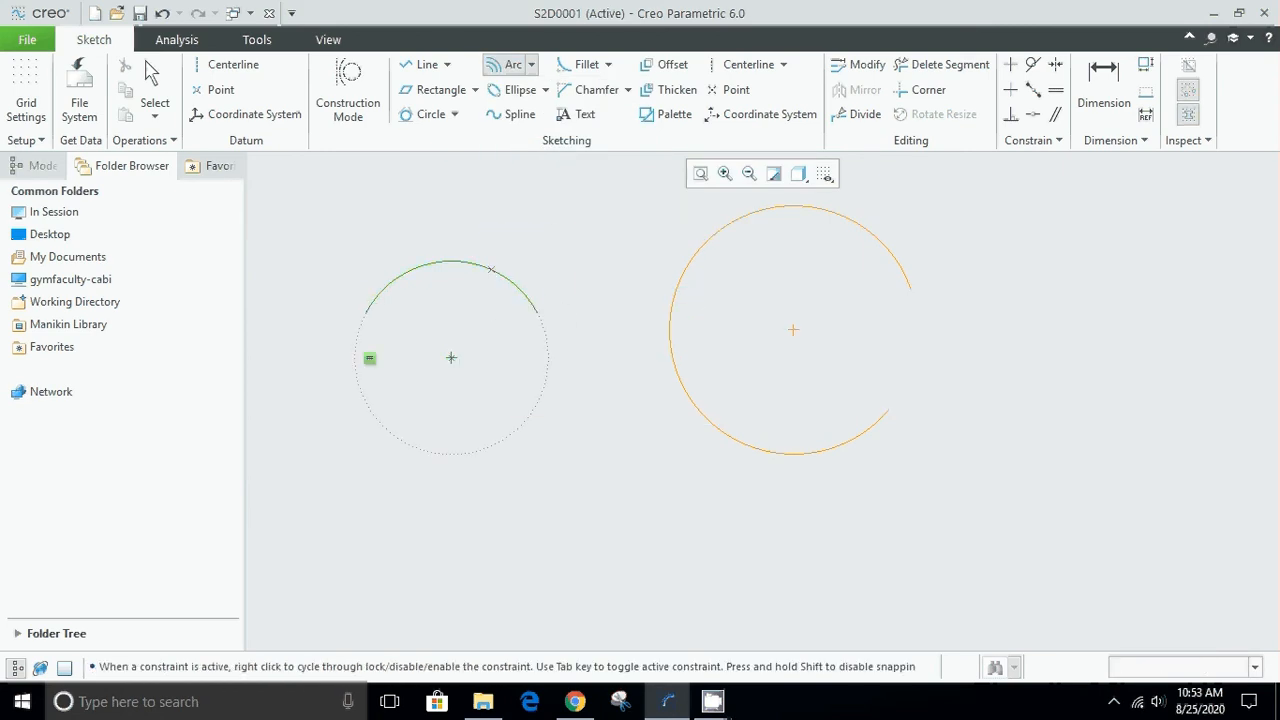
{"action": "left_click", "coordinate": [475, 328]}
{"action": "left_click", "coordinate": [478, 412]}
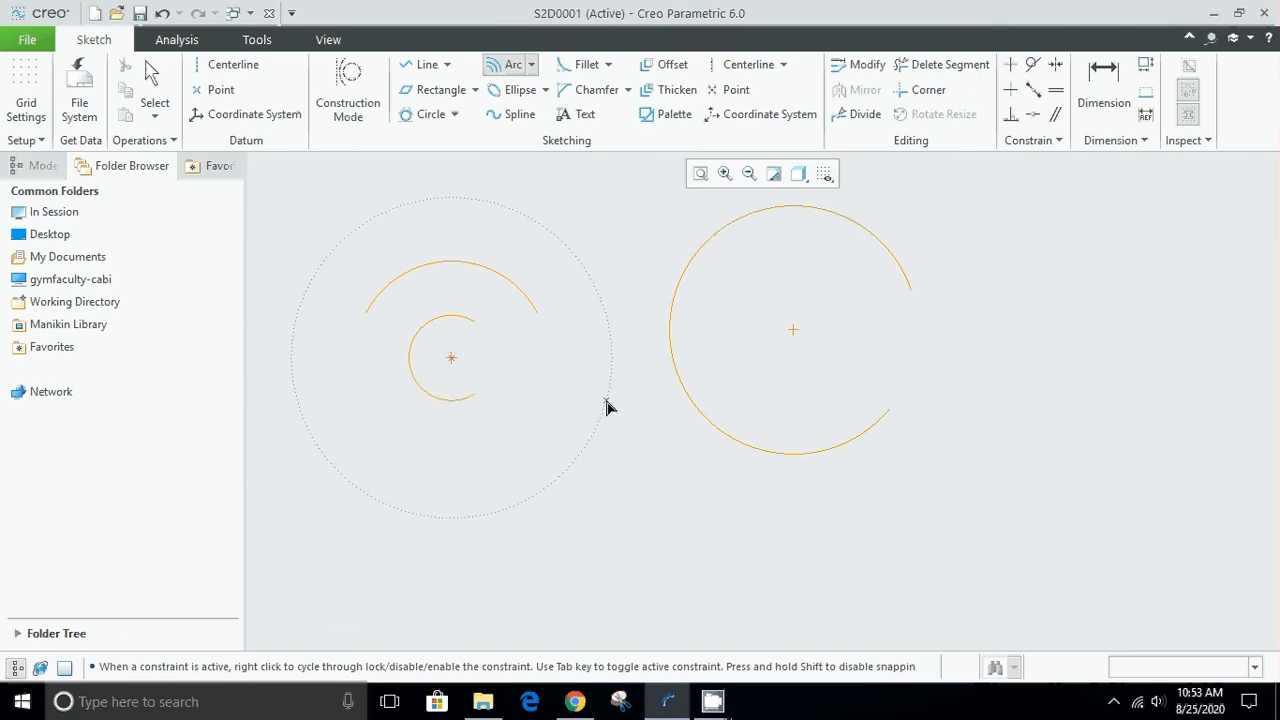
{"action": "left_click", "coordinate": [609, 393]}
{"action": "left_click", "coordinate": [560, 286]}
{"action": "middle_click", "coordinate": [628, 290]}
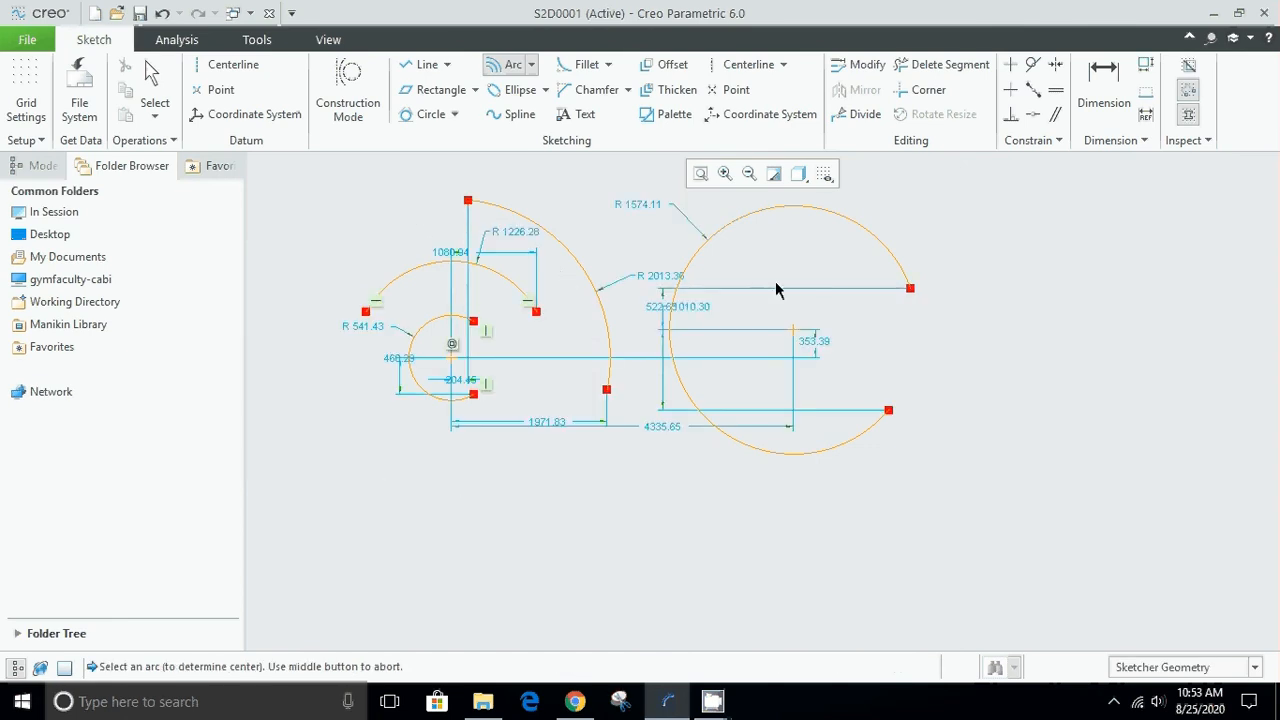
- Add two Concentric arcs inside the large open arc, with radii of about 656 and 403
{"action": "left_click", "coordinate": [850, 236]}
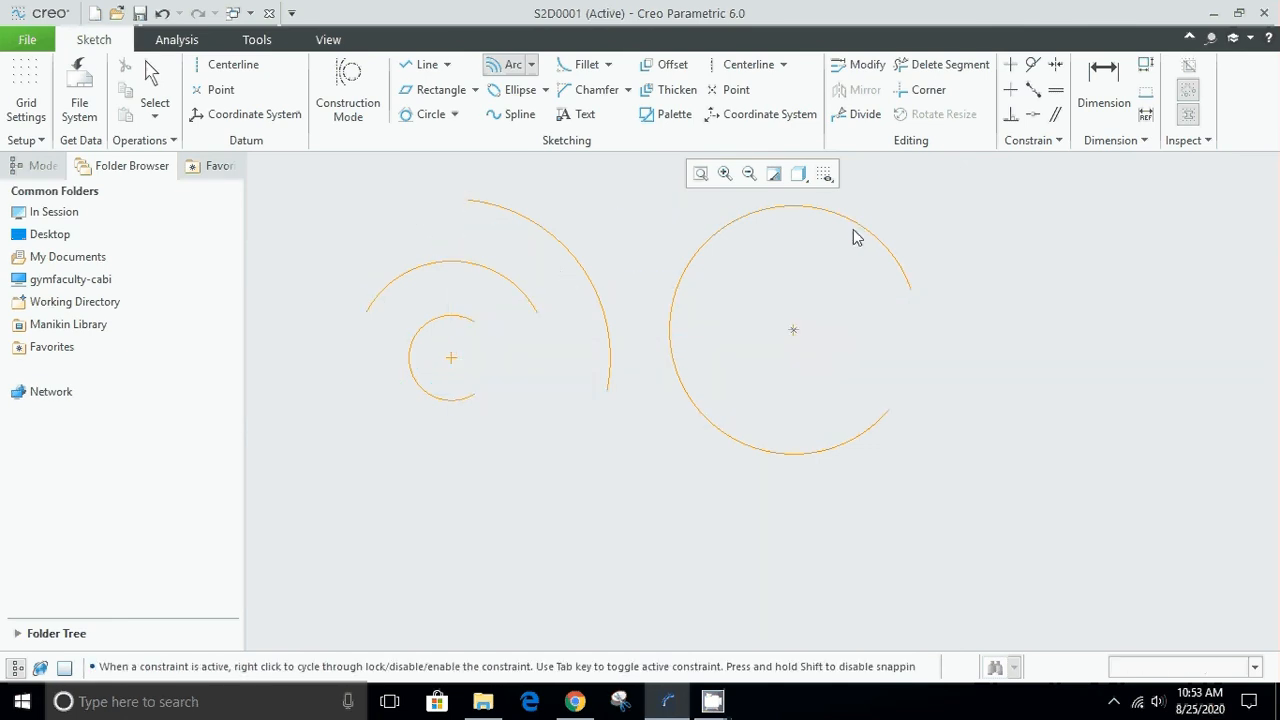
{"action": "left_click", "coordinate": [823, 288]}
{"action": "left_click", "coordinate": [866, 351]}
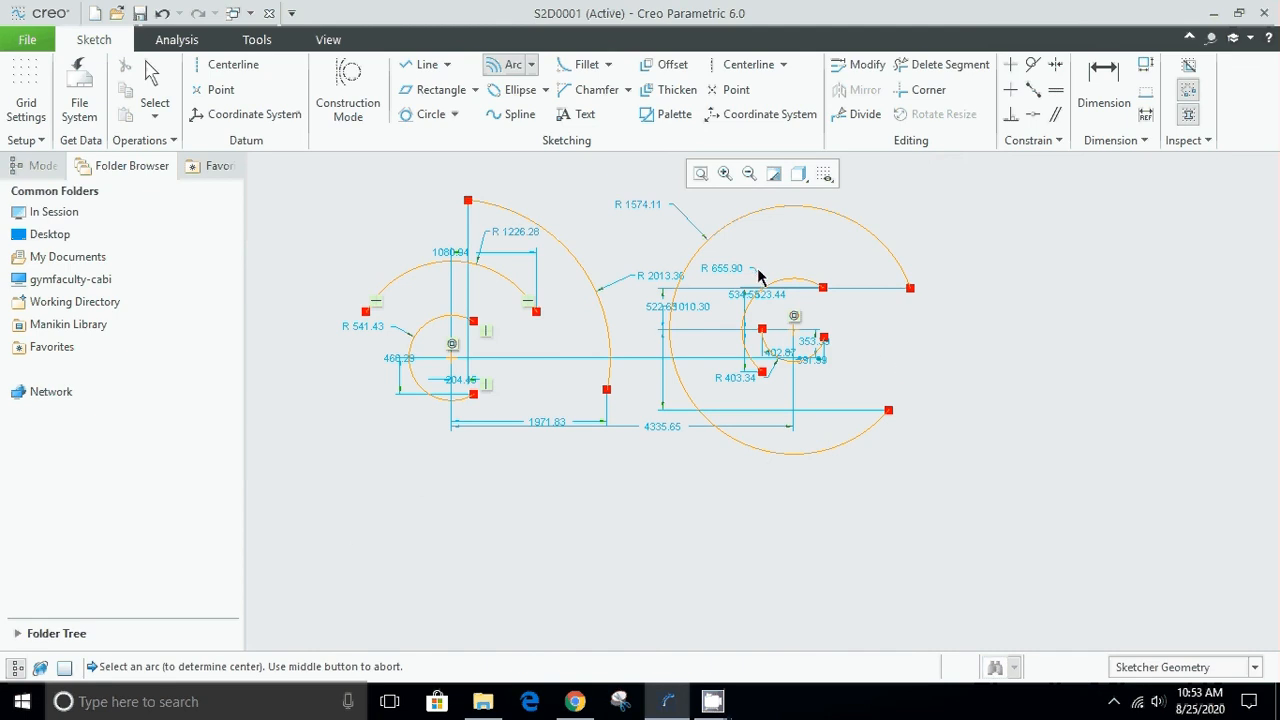
{"action": "middle_click", "coordinate": [652, 372]}
- Delete all the arcs in the sketch together with their dimensions and constraints
{"action": "mouse_move", "coordinate": [336, 524]}
{"action": "left_mouse_down"}
{"action": "mouse_move", "coordinate": [587, 371]}
{"action": "mouse_move", "coordinate": [986, 178]}
{"action": "left_mouse_up"}
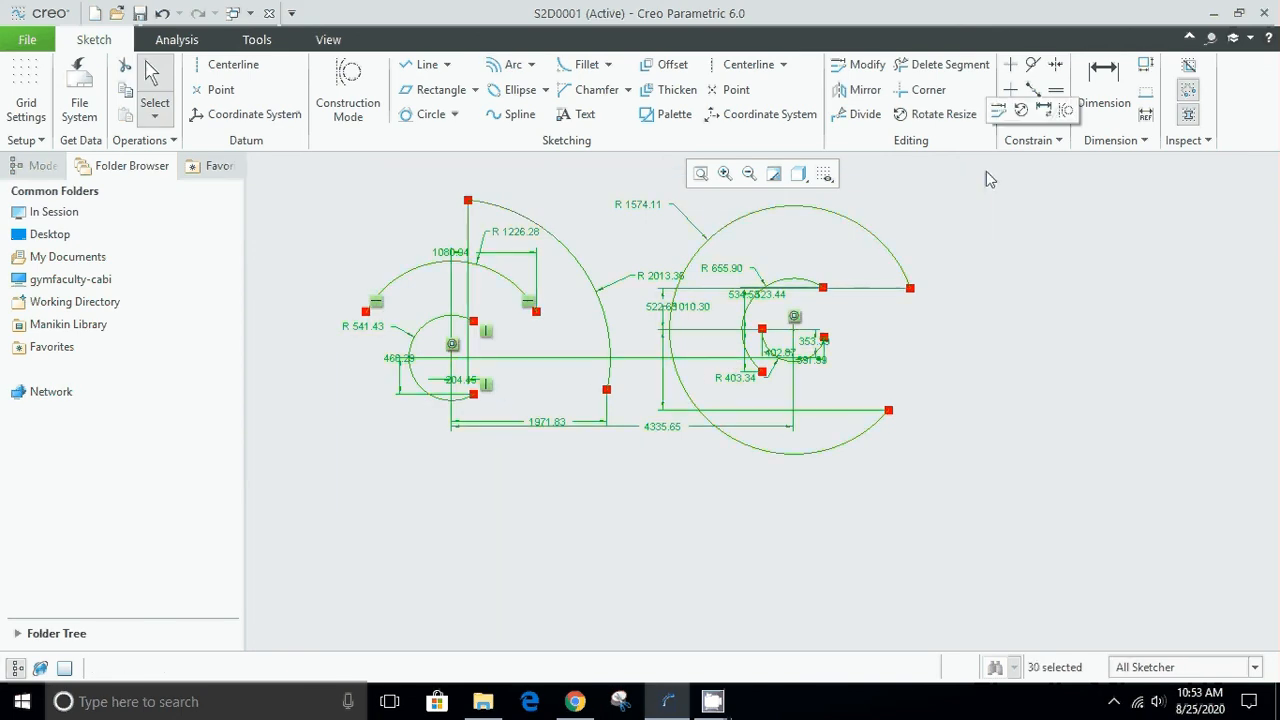
{"action": "key", "text": "Delete"}
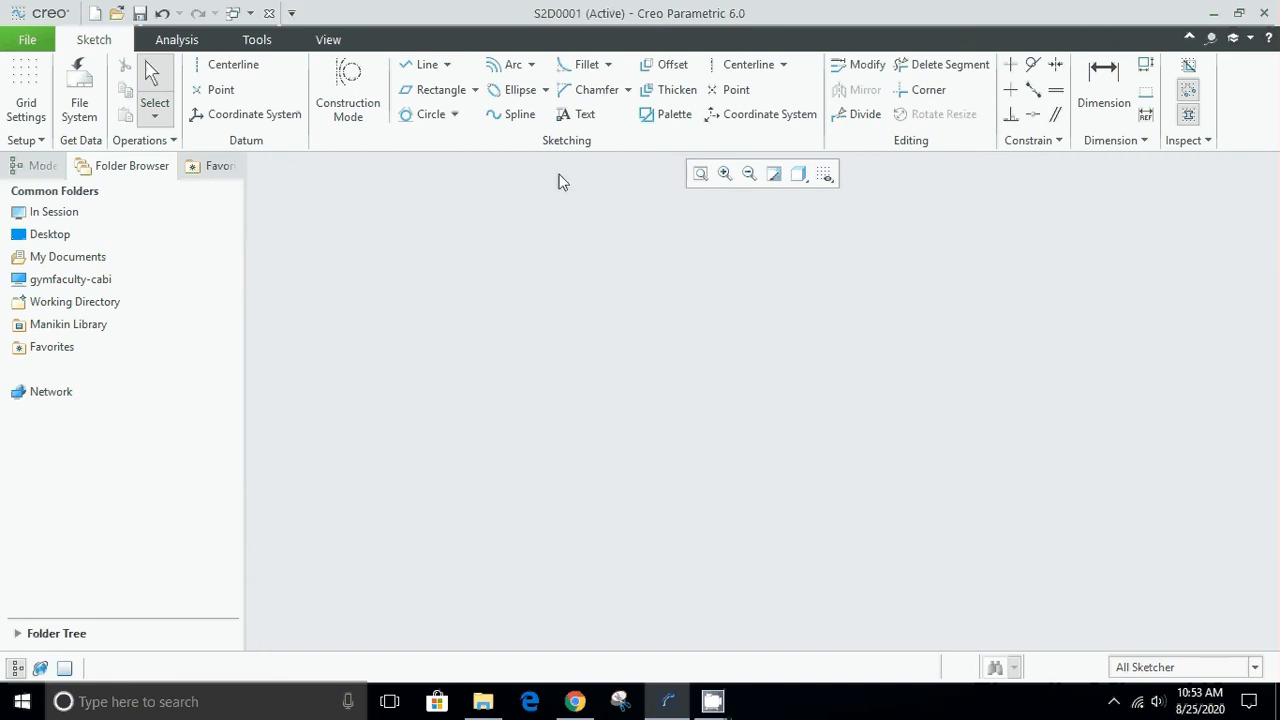
- Draw a horizontal Axis Ends ellipse about 4775 long and 1330 high
{"action": "left_click", "coordinate": [545, 90]}
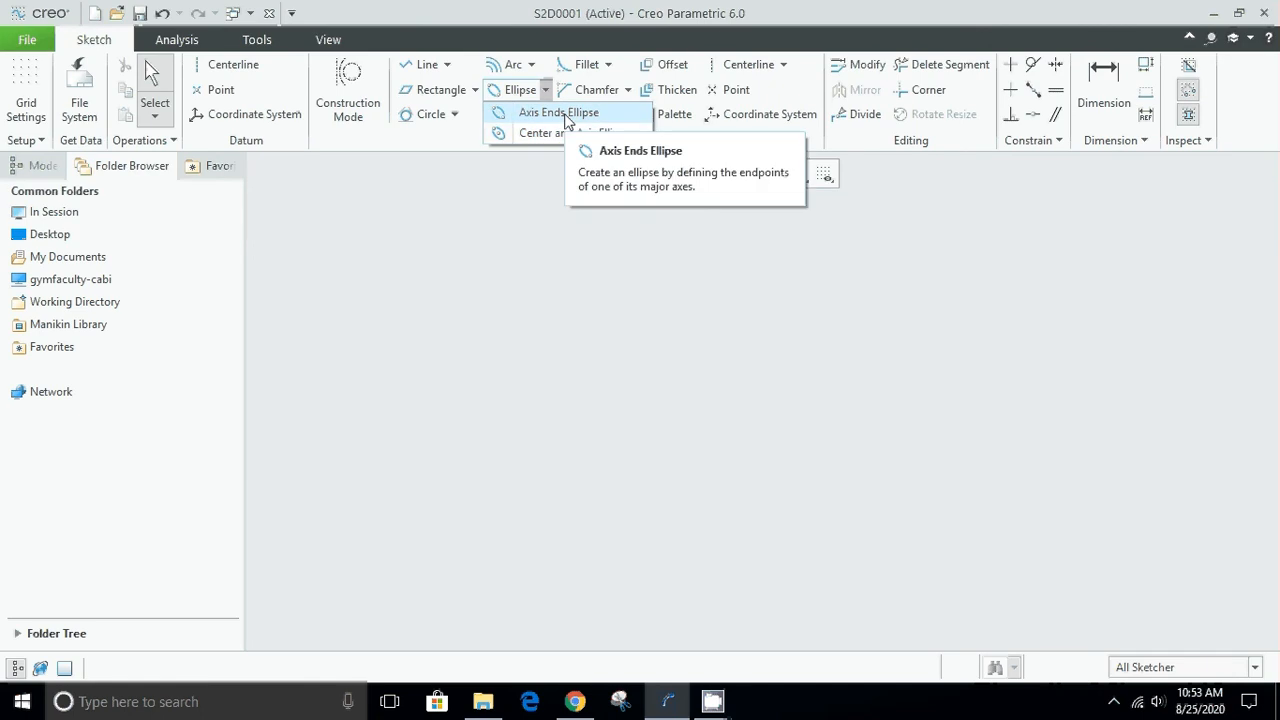
{"action": "left_click", "coordinate": [566, 113]}
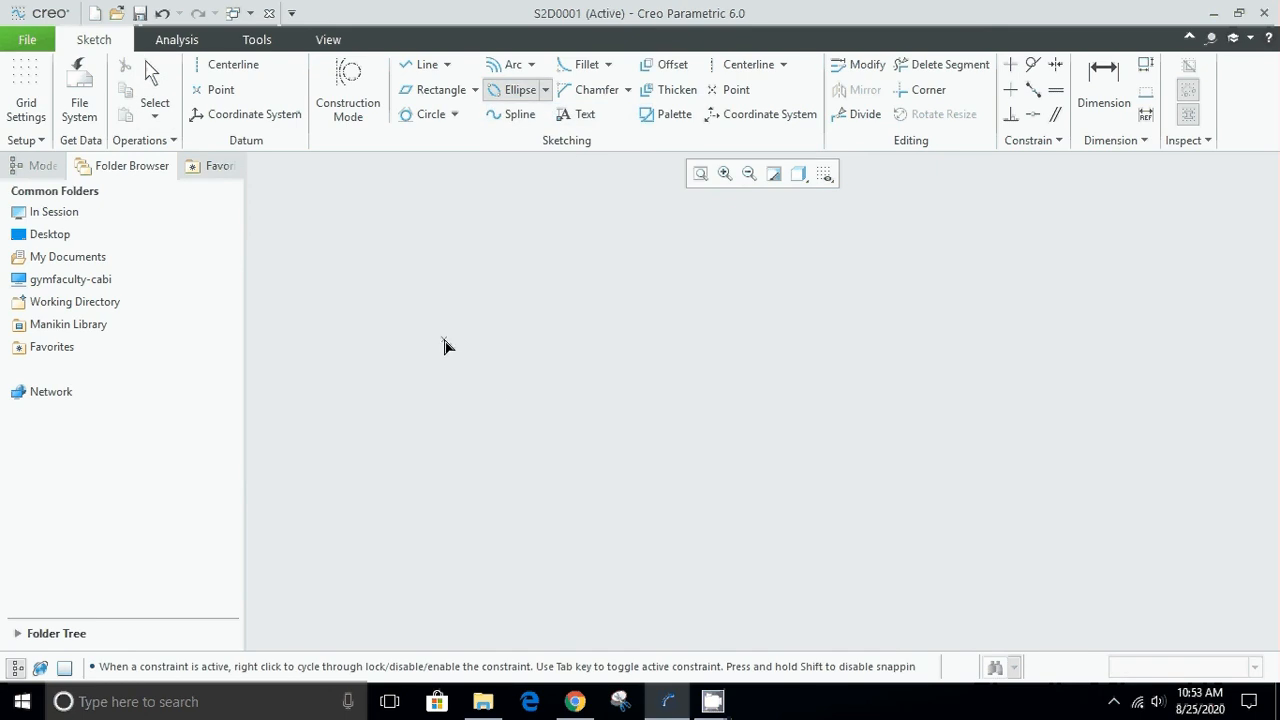
{"action": "left_click", "coordinate": [445, 340]}
{"action": "left_click", "coordinate": [820, 340]}
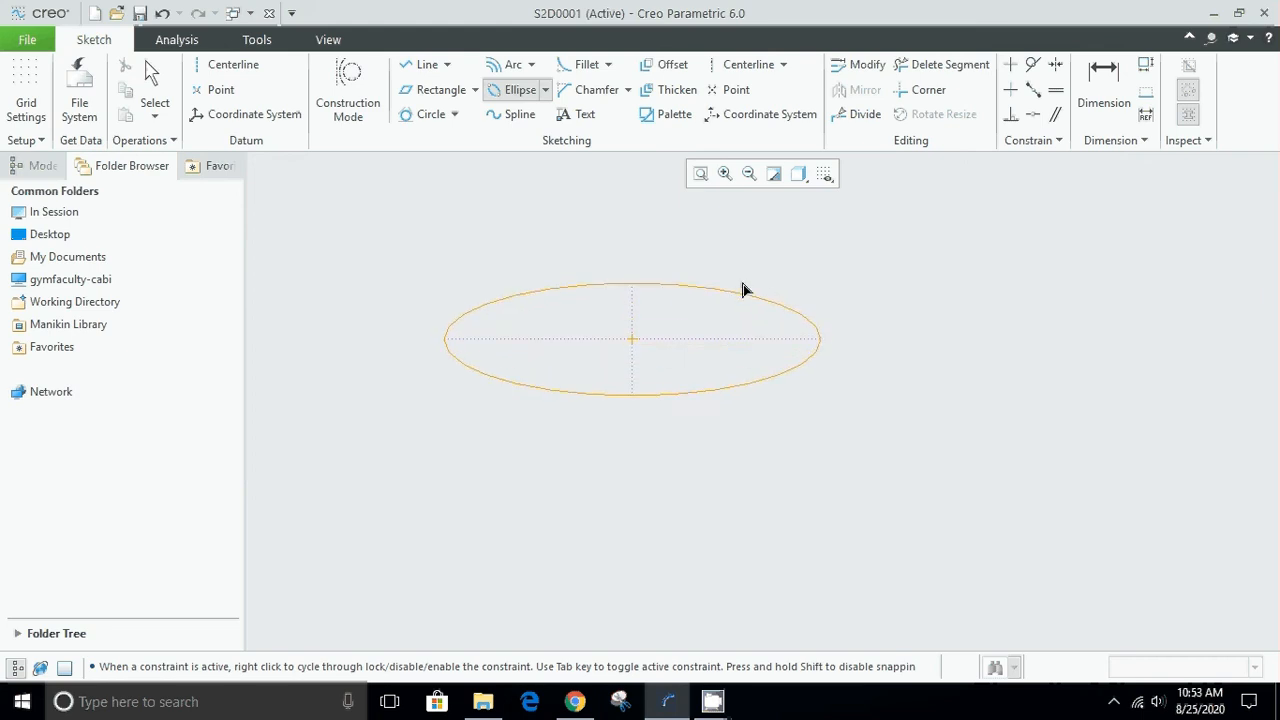
{"action": "left_click", "coordinate": [640, 292]}
- Draw a tilted Center and Axis ellipse to the right, centered about 5096 from the horizontal ellipse's center
{"action": "left_click", "coordinate": [545, 90]}
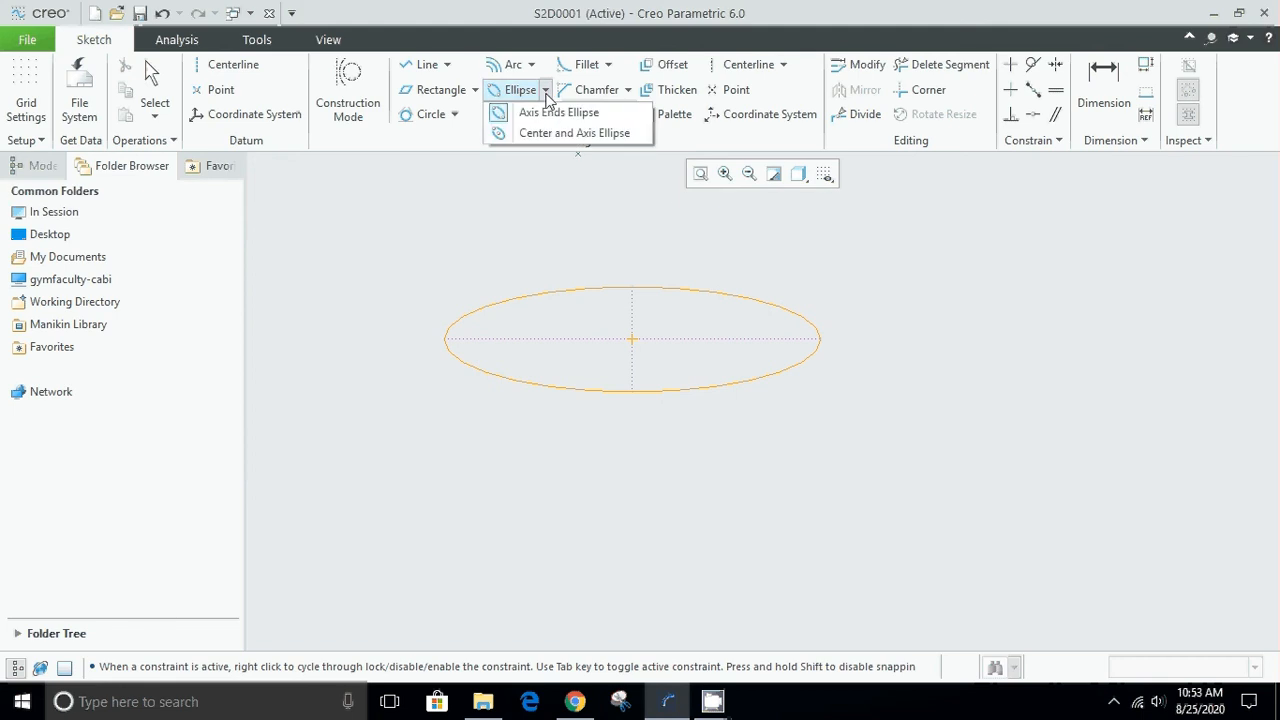
{"action": "left_click", "coordinate": [564, 135]}
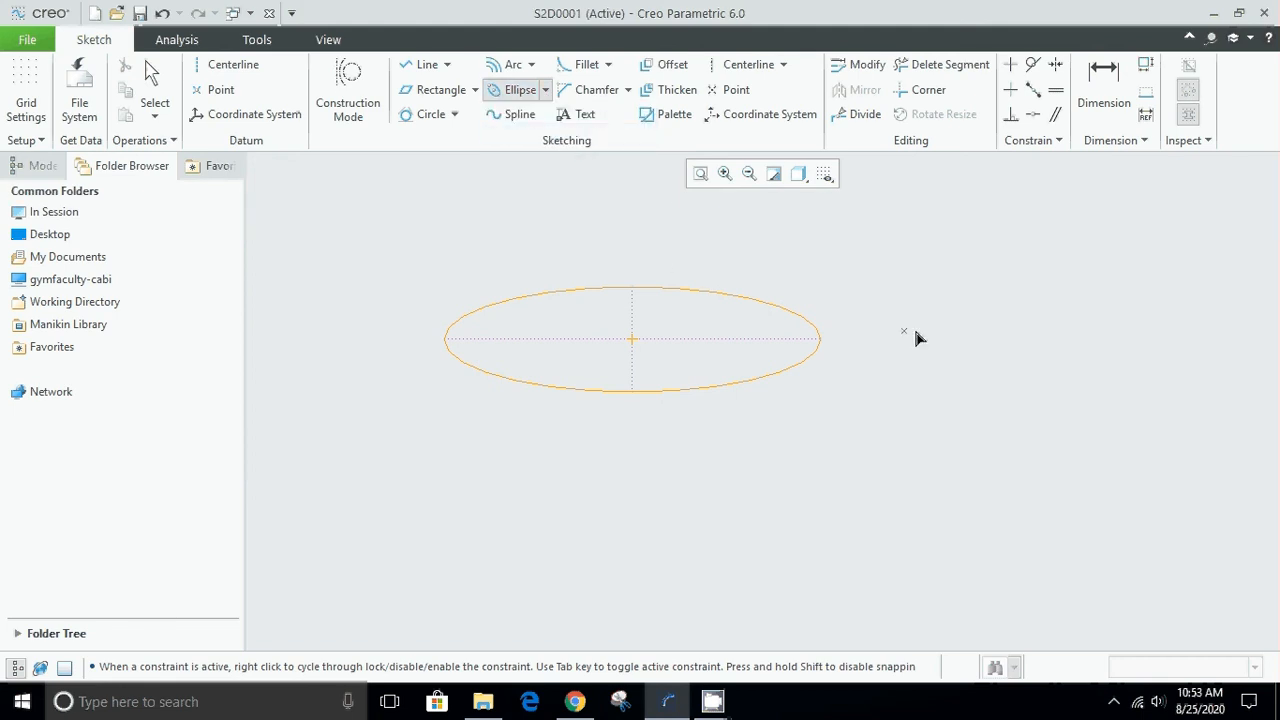
{"action": "left_click", "coordinate": [1034, 334]}
{"action": "left_click", "coordinate": [1104, 259]}
{"action": "left_click", "coordinate": [1023, 277]}
{"action": "middle_click", "coordinate": [908, 355]}
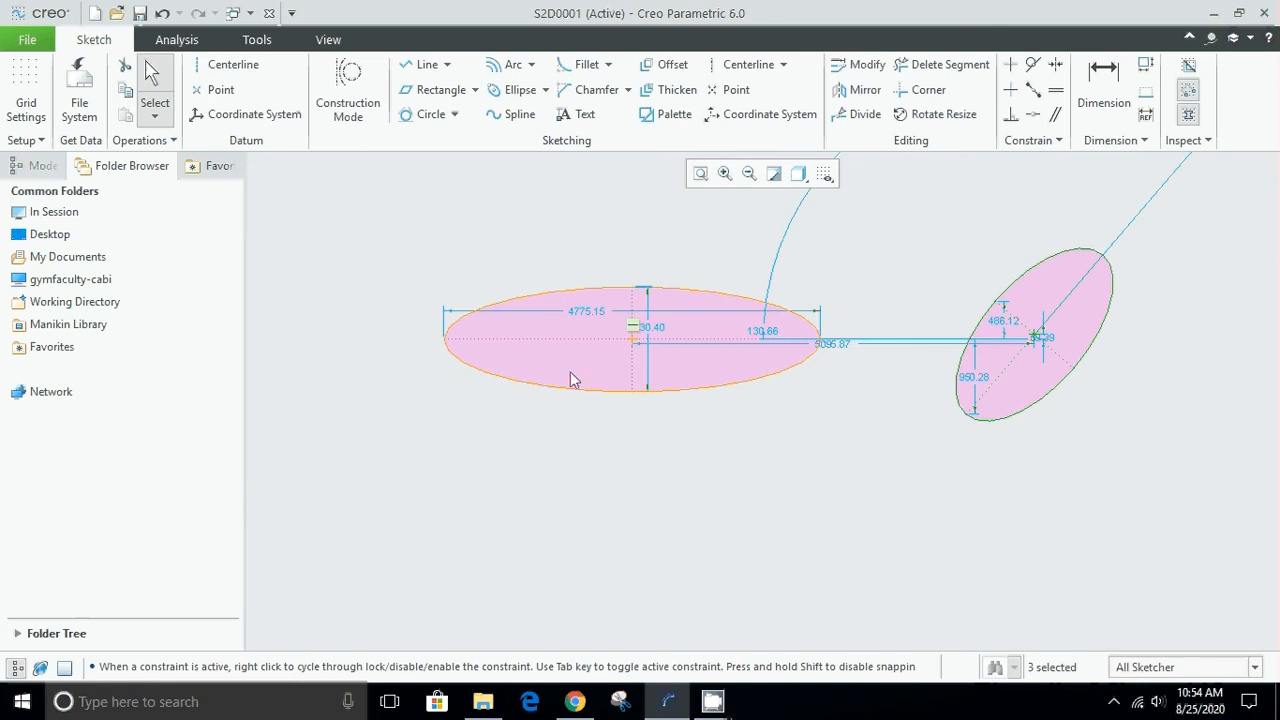
- Move the horizontal ellipse's length dimension below the ellipse and set it to 5000
{"action": "left_click_drag", "start_coordinate": [574, 320], "coordinate": [612, 465]}
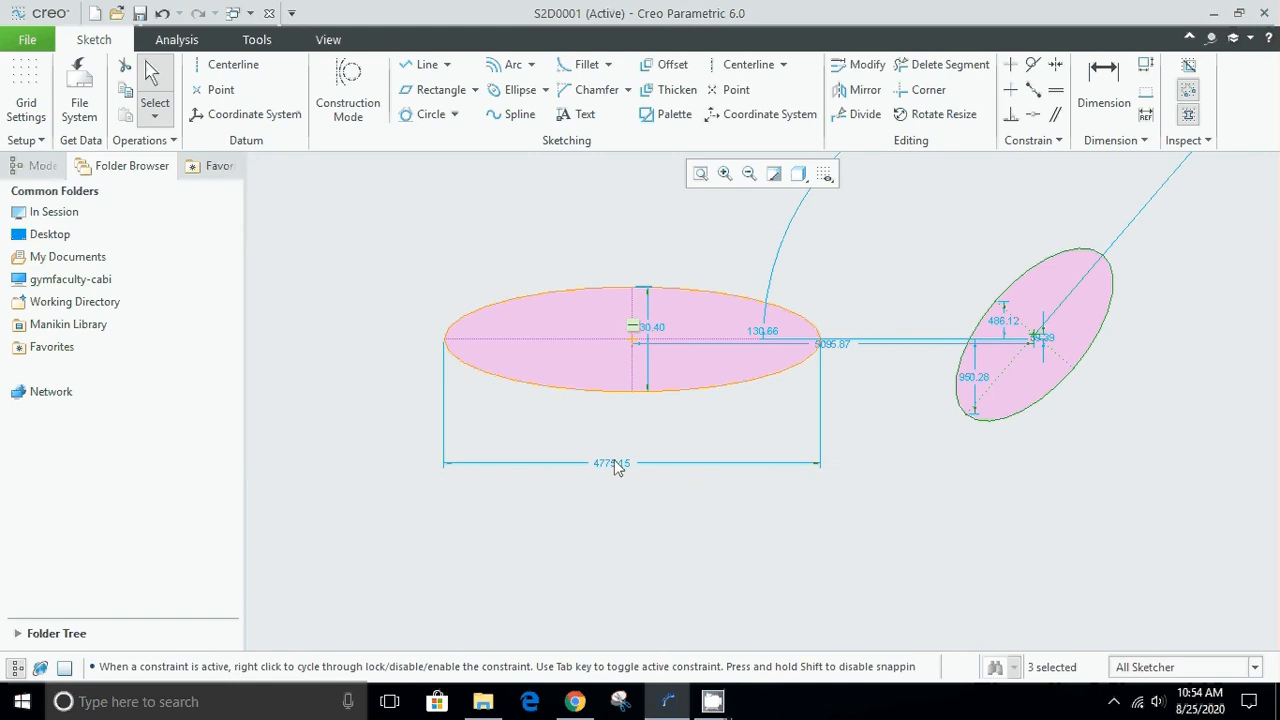
{"action": "double_click", "coordinate": [618, 468]}
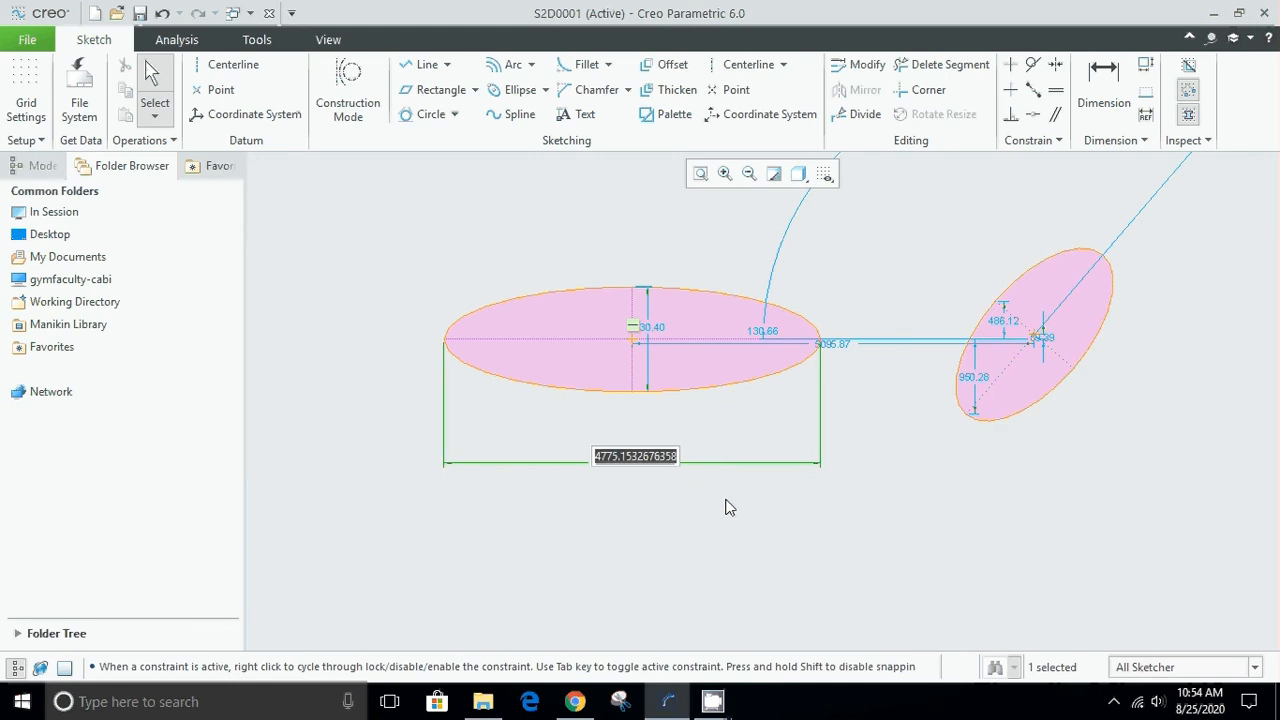
{"action": "type", "text": "5000"}
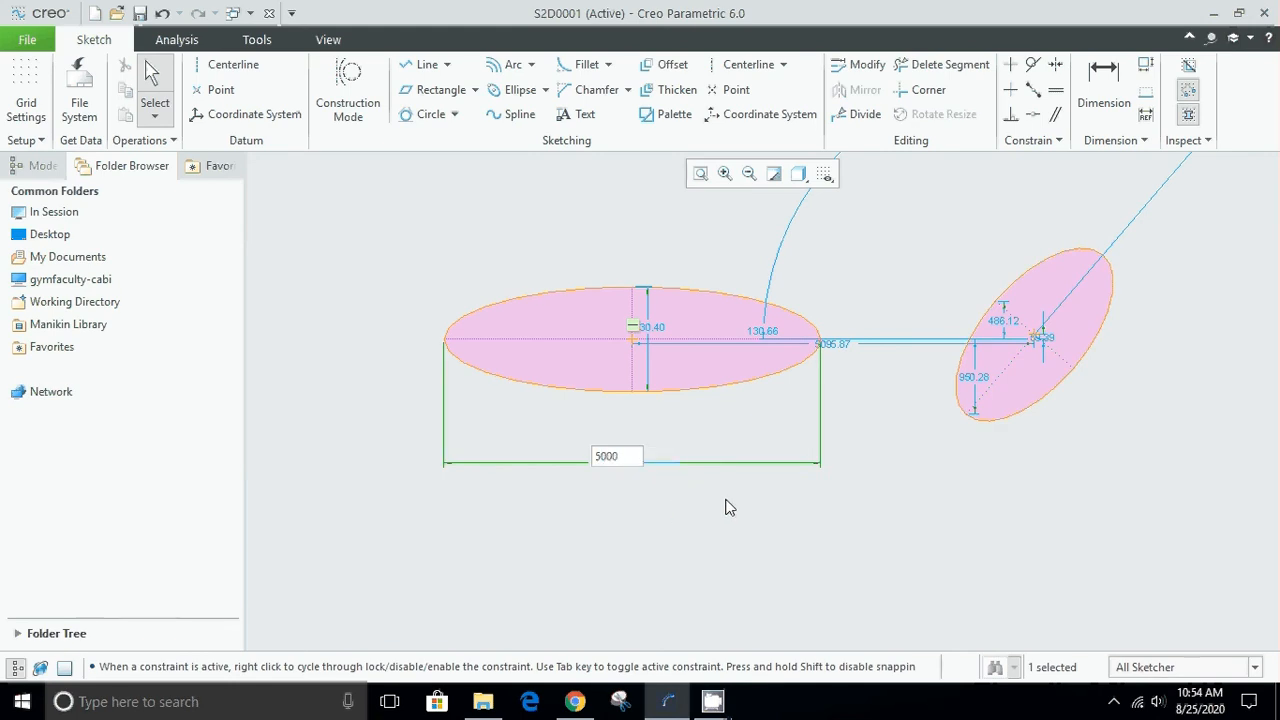
{"action": "key", "text": "Return"}
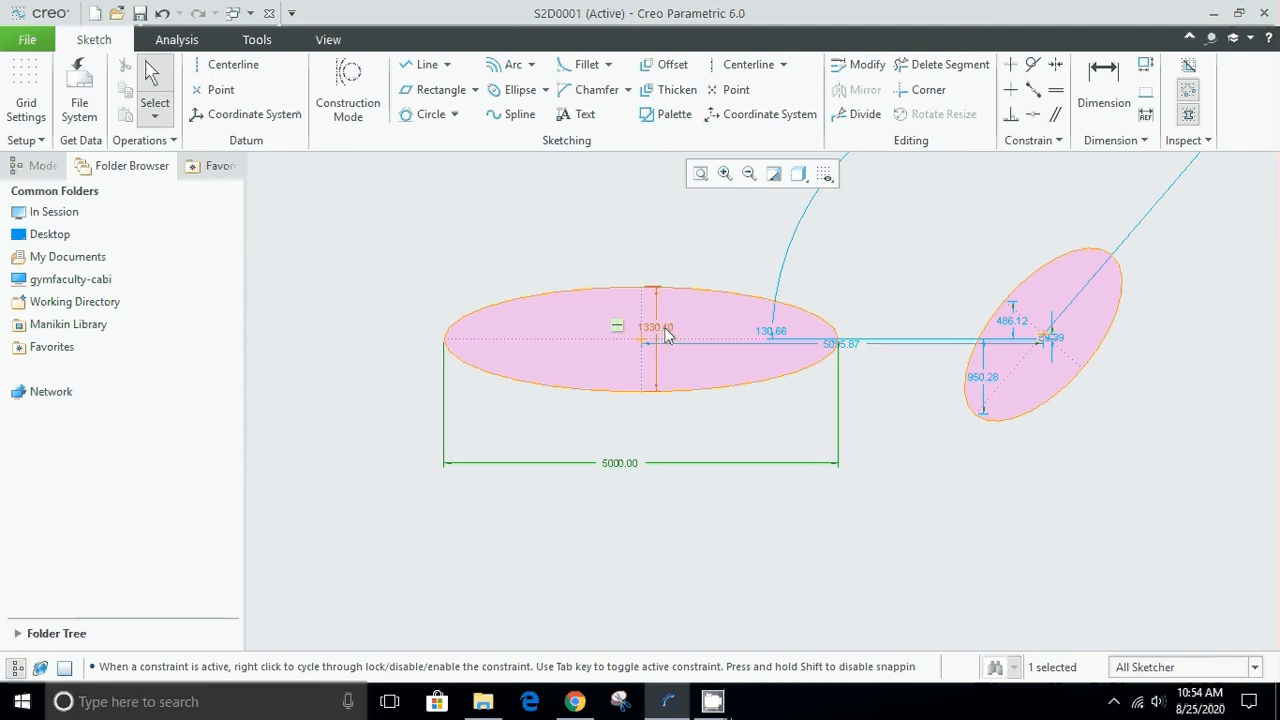
- Move the horizontal ellipse's height dimension to the left of the ellipse and set it to 1000
{"action": "left_click_drag", "start_coordinate": [666, 335], "coordinate": [370, 345]}
{"action": "double_click", "coordinate": [370, 345]}
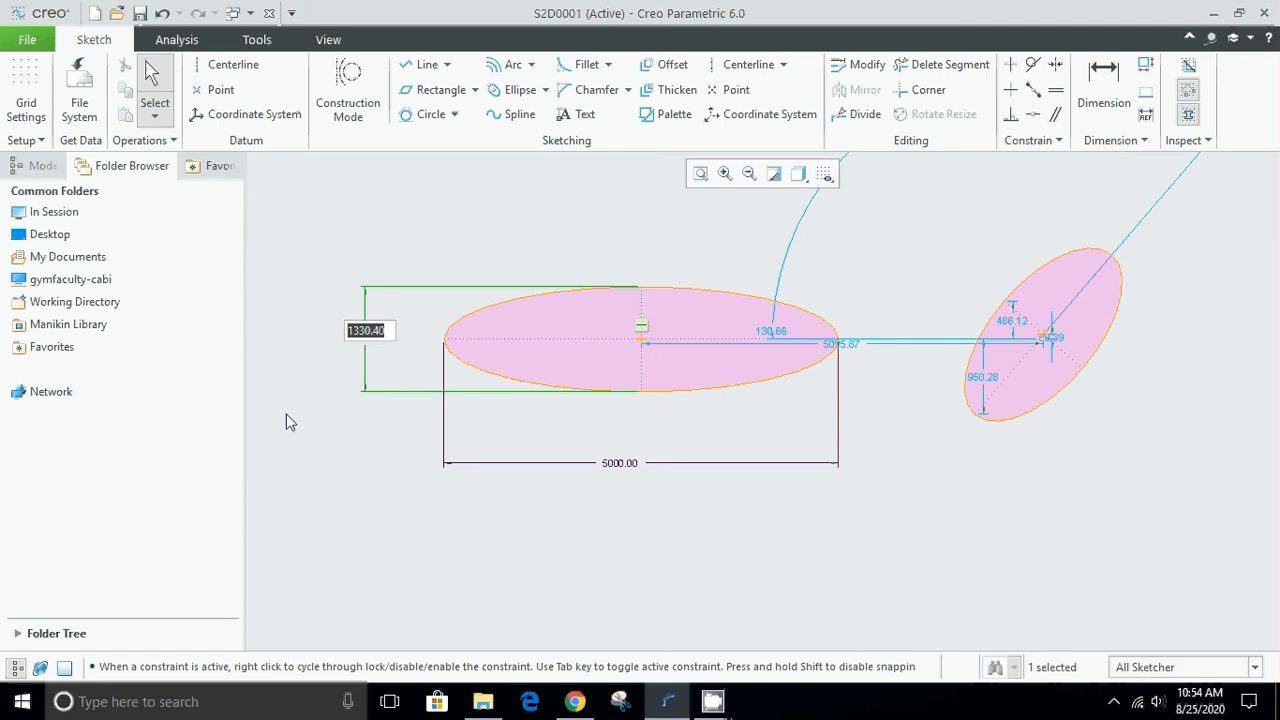
{"action": "type", "text": "1000"}
{"action": "key", "text": "Return"}
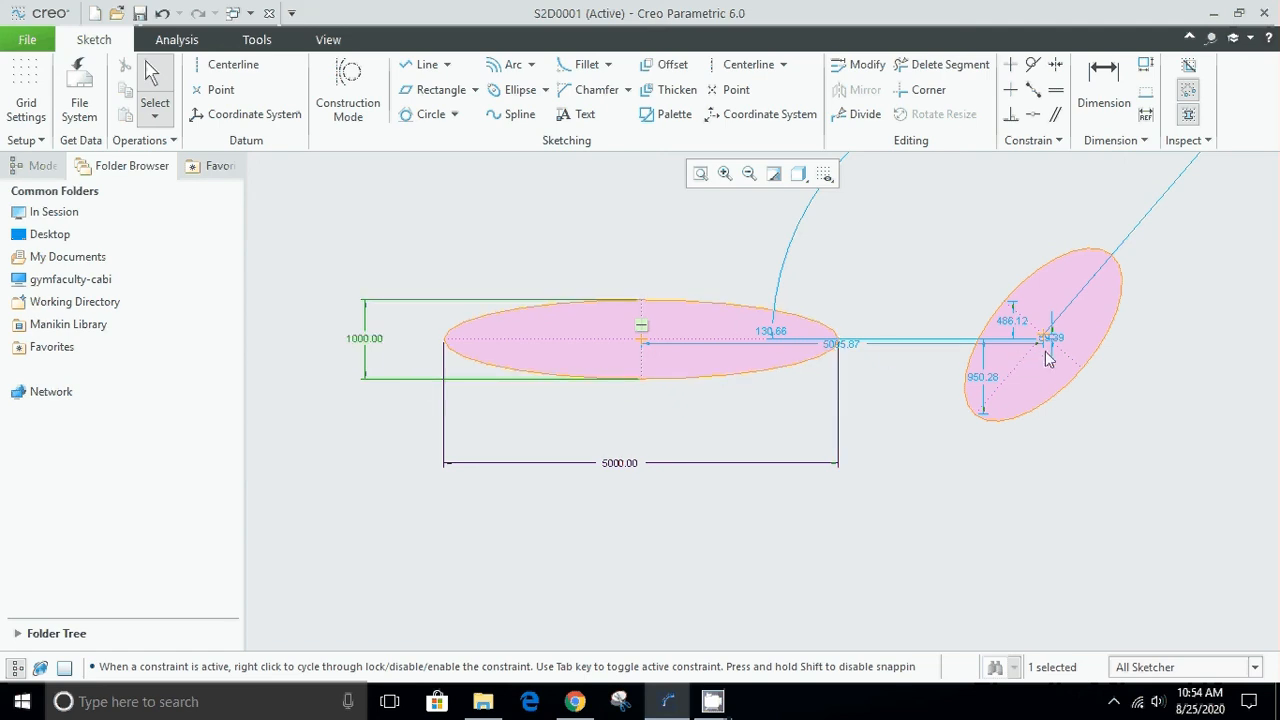
{"action": "left_click", "coordinate": [390, 541]}
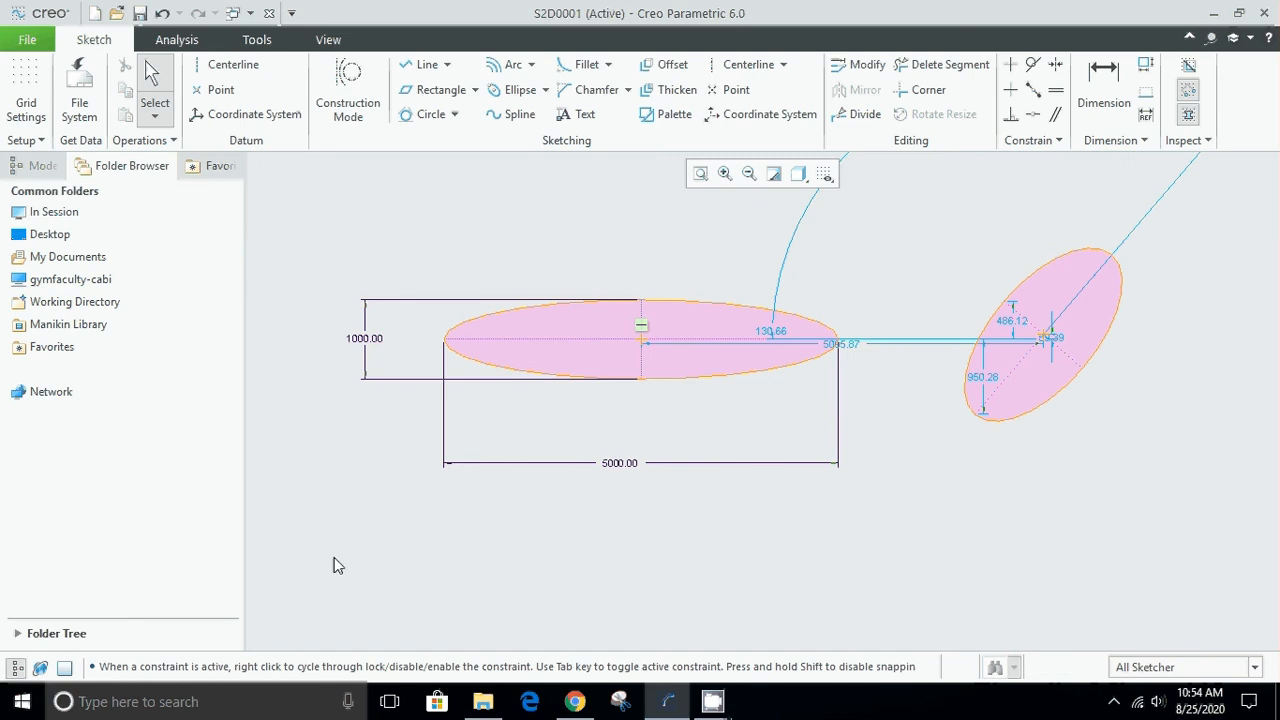
- Delete both ellipses together with all their dimensions and constraints
{"action": "mouse_move", "coordinate": [306, 573]}
{"action": "left_mouse_down"}
{"action": "mouse_move", "coordinate": [1123, 197]}
{"action": "mouse_move", "coordinate": [1170, 195]}
{"action": "left_mouse_up"}
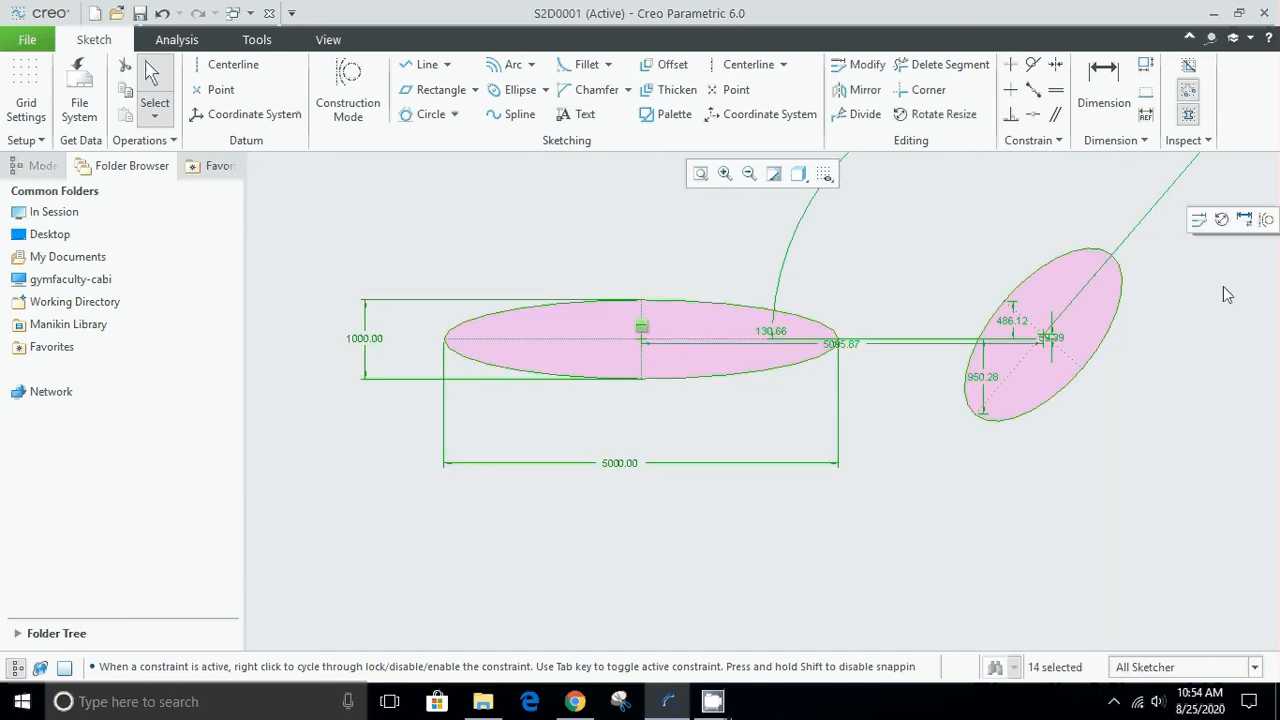
{"action": "key", "text": "Delete"}
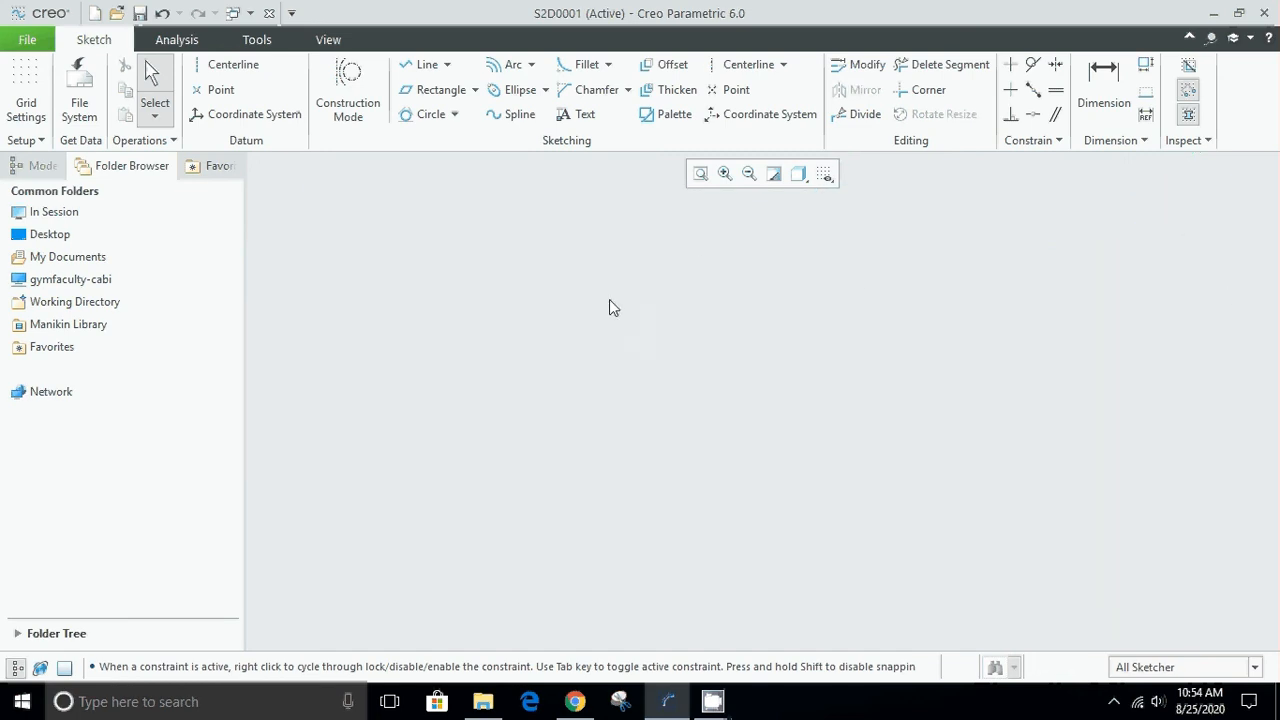
- Draw a wavy open spline through six points that curls back at its right end, with endpoints about 7780 apart horizontally and 2174 vertically
{"action": "left_click", "coordinate": [514, 114]}
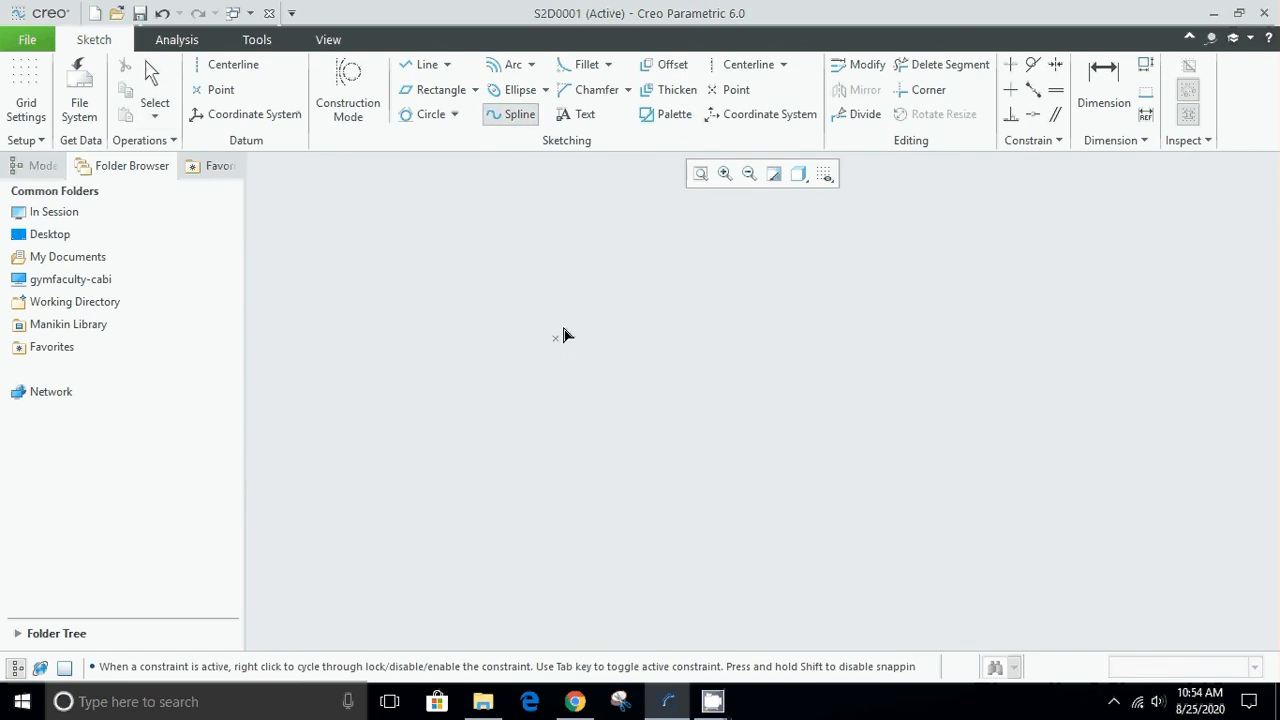
{"action": "left_click", "coordinate": [430, 257]}
{"action": "left_click", "coordinate": [681, 352]}
{"action": "left_click", "coordinate": [921, 325]}
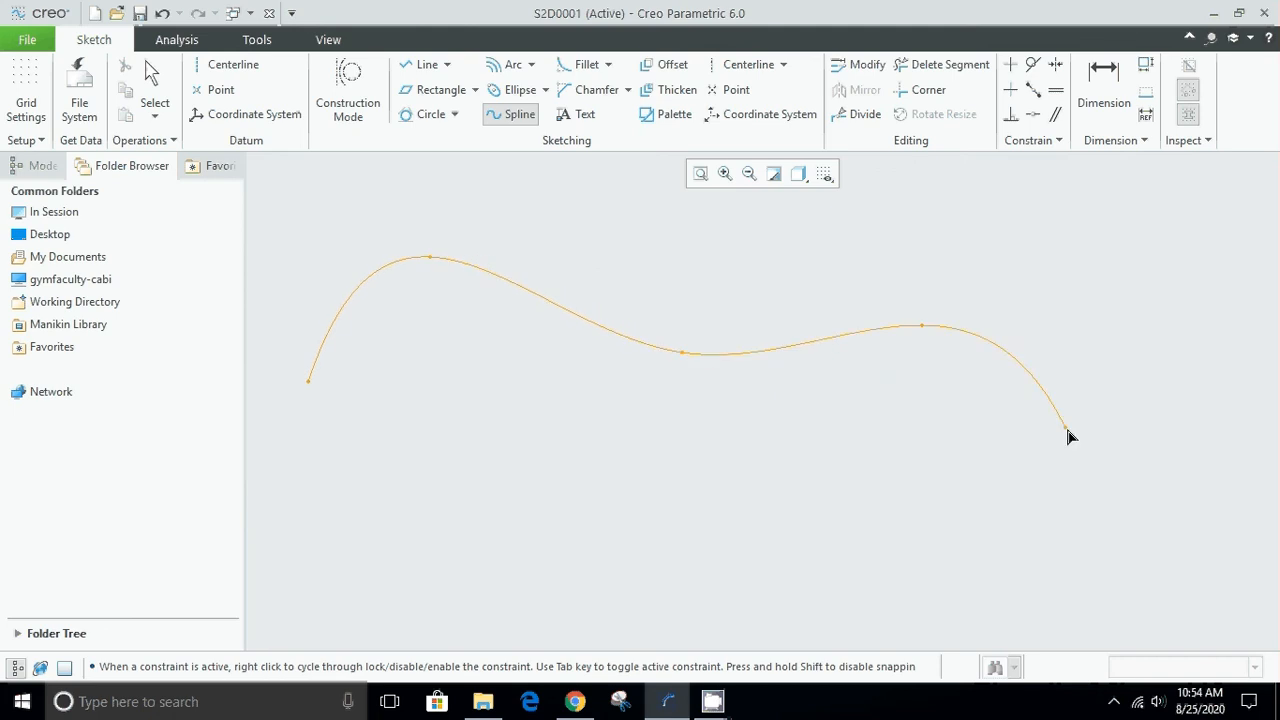
{"action": "left_click", "coordinate": [1086, 467]}
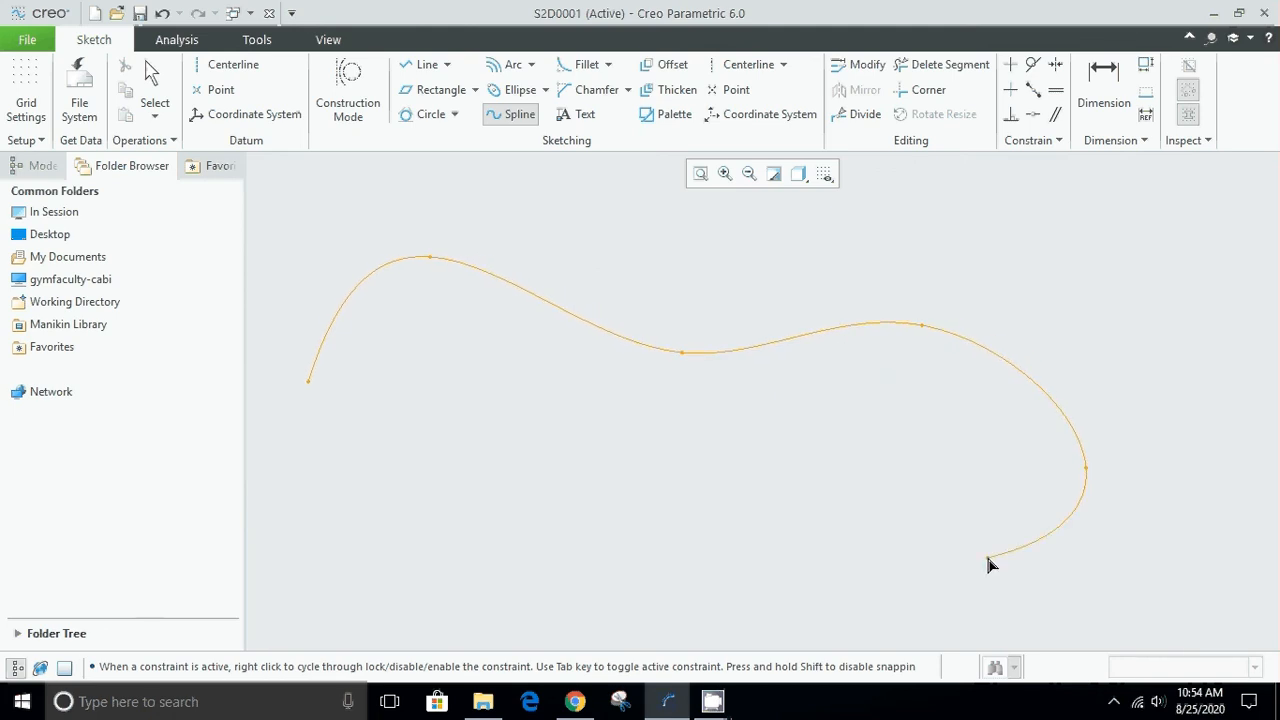
{"action": "left_click", "coordinate": [921, 552]}
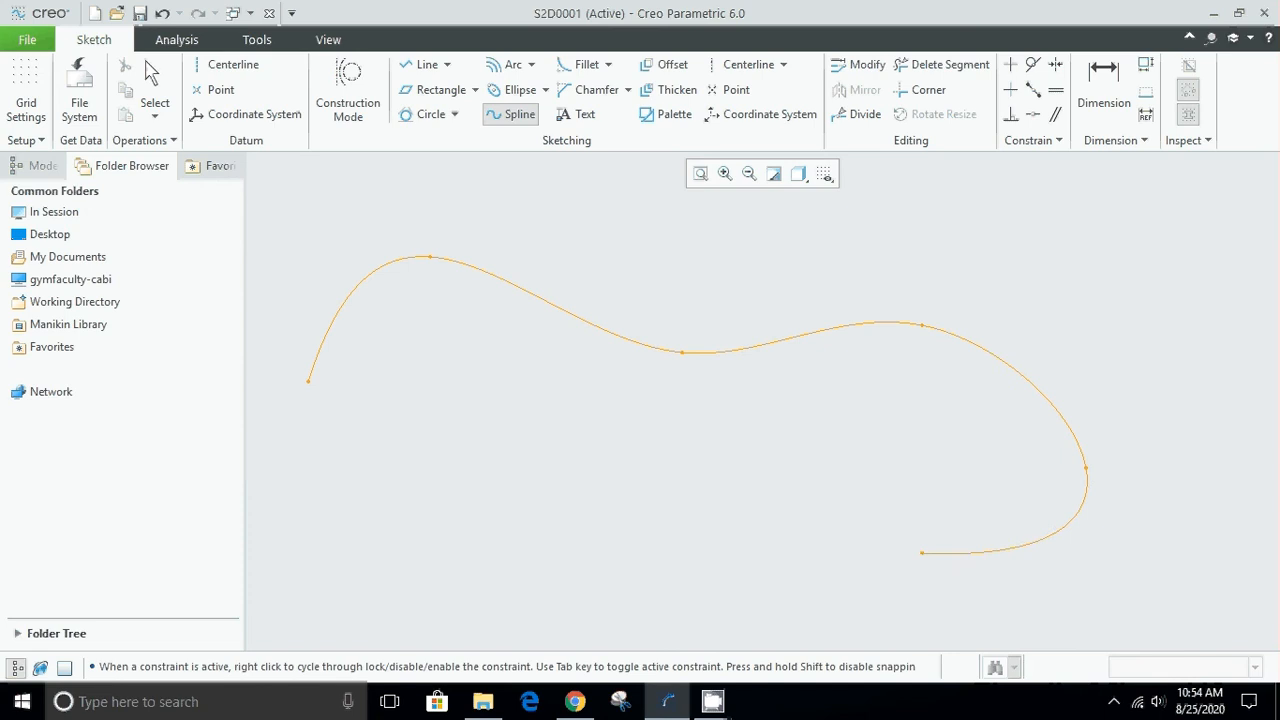
{"action": "middle_click", "coordinate": [821, 477]}
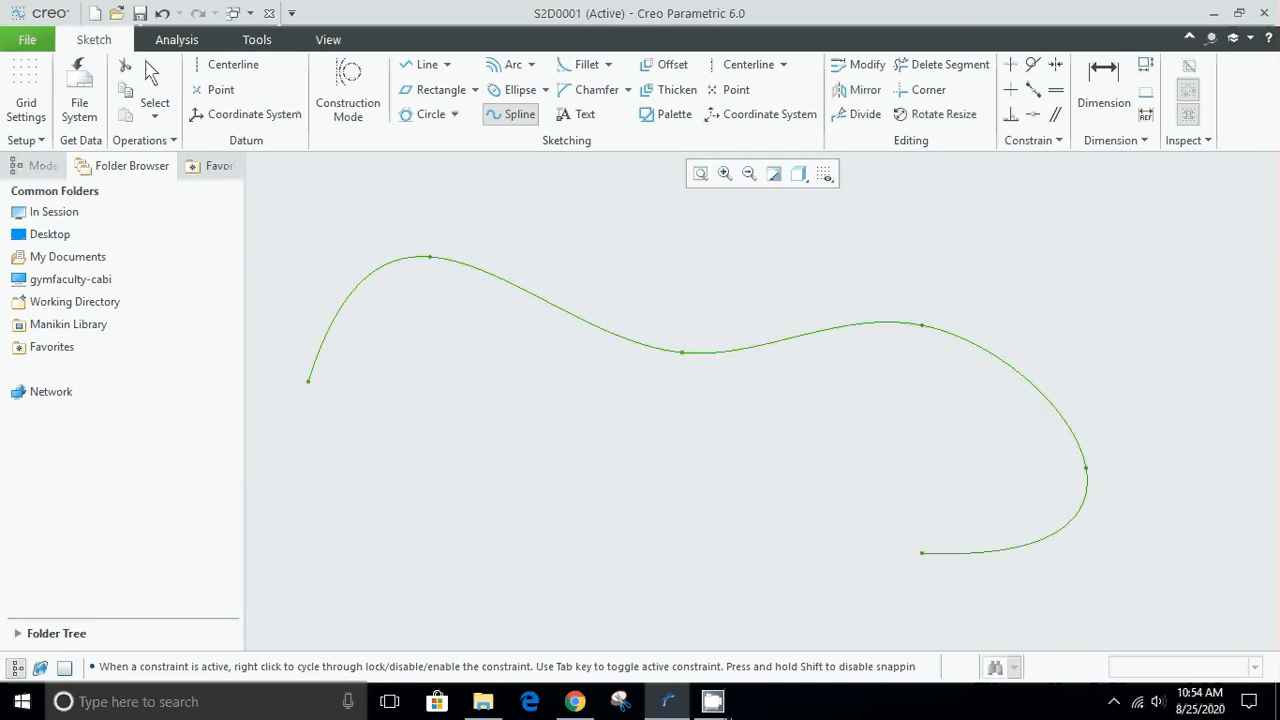
{"action": "middle_click", "coordinate": [860, 445]}
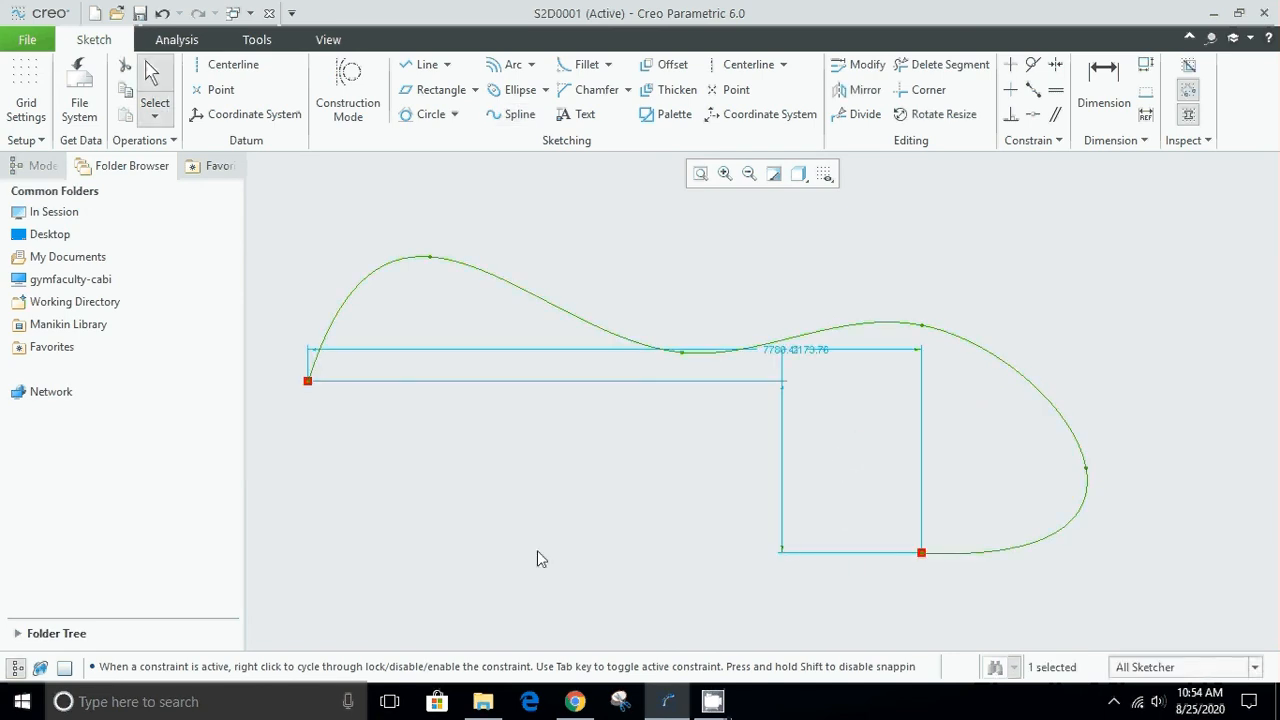
- Delete the spline together with its dimensions
{"action": "mouse_move", "coordinate": [273, 621]}
{"action": "left_mouse_down"}
{"action": "mouse_move", "coordinate": [443, 486]}
{"action": "mouse_move", "coordinate": [1165, 240]}
{"action": "left_mouse_up"}
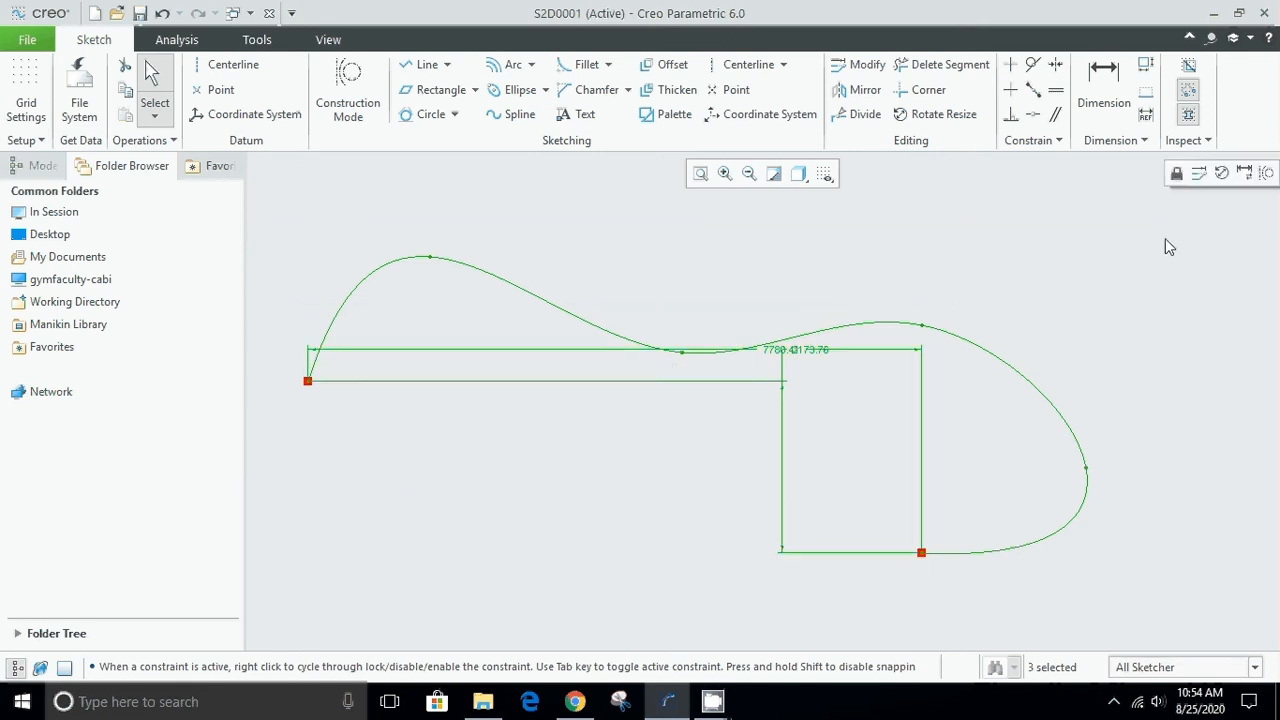
{"action": "key", "text": "Delete"}
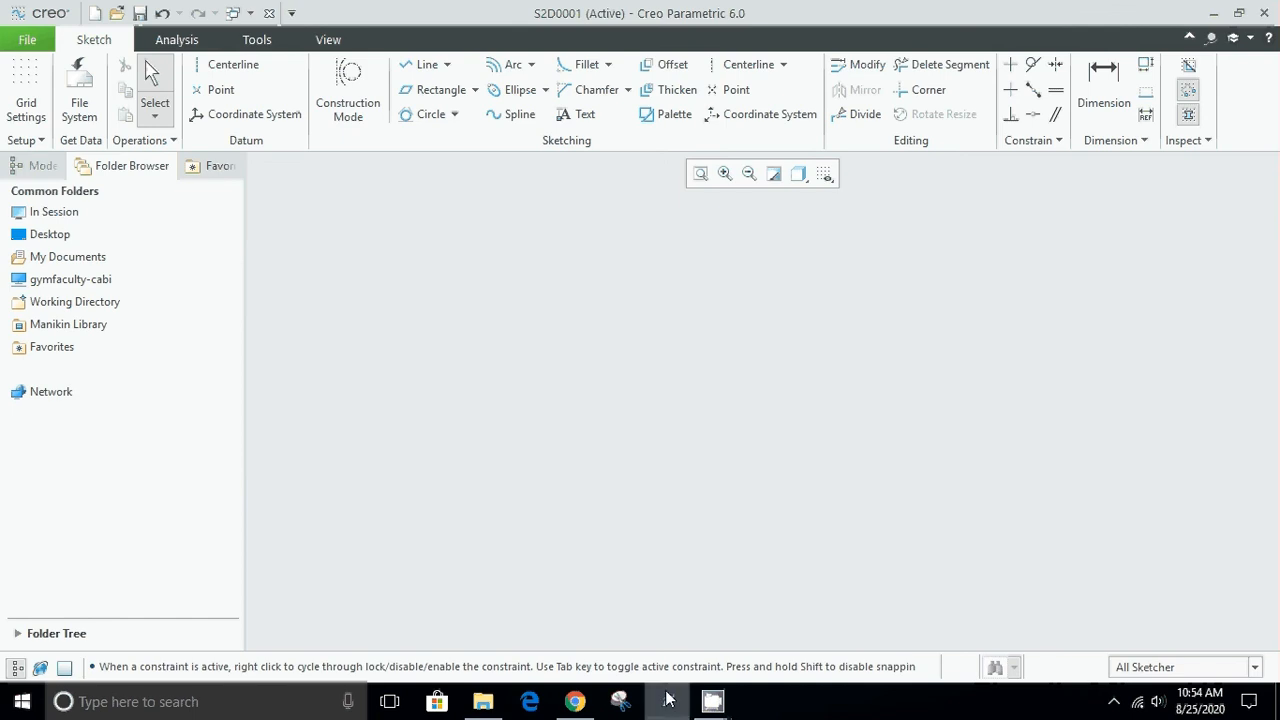